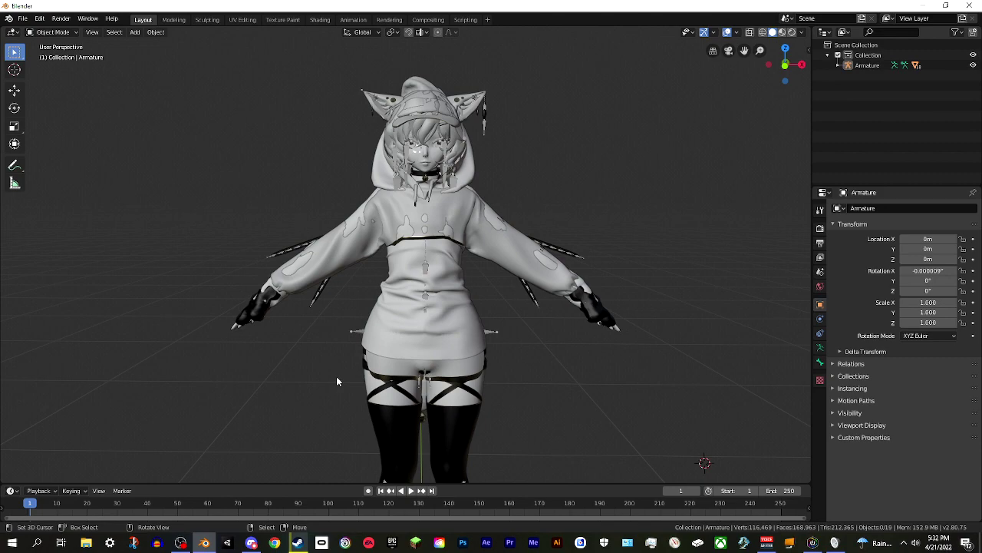
pyautogui.press('KP_1')
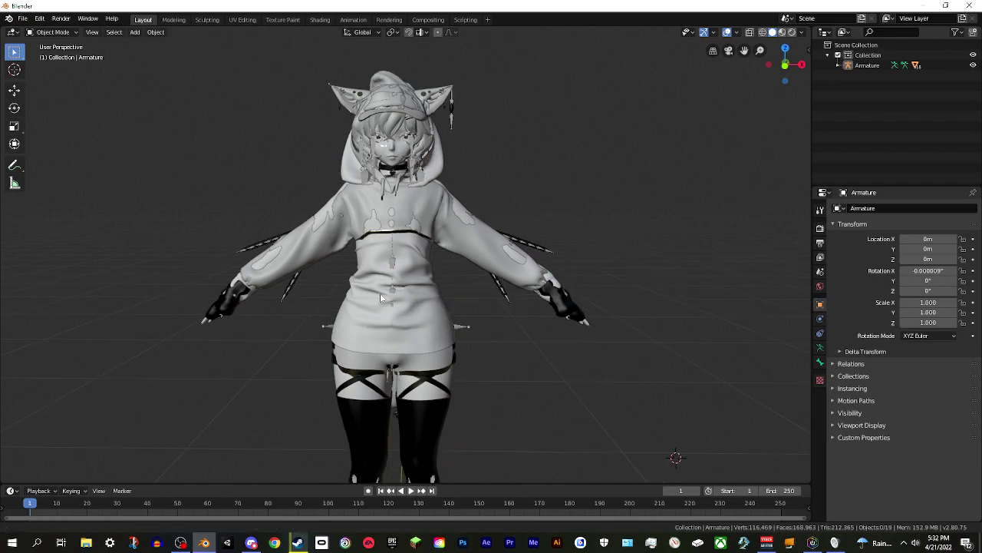
pyautogui.press('KP_5')
pyautogui.keyDown('shift'); pyautogui.scroll(5, 491, 257); pyautogui.keyUp('shift')
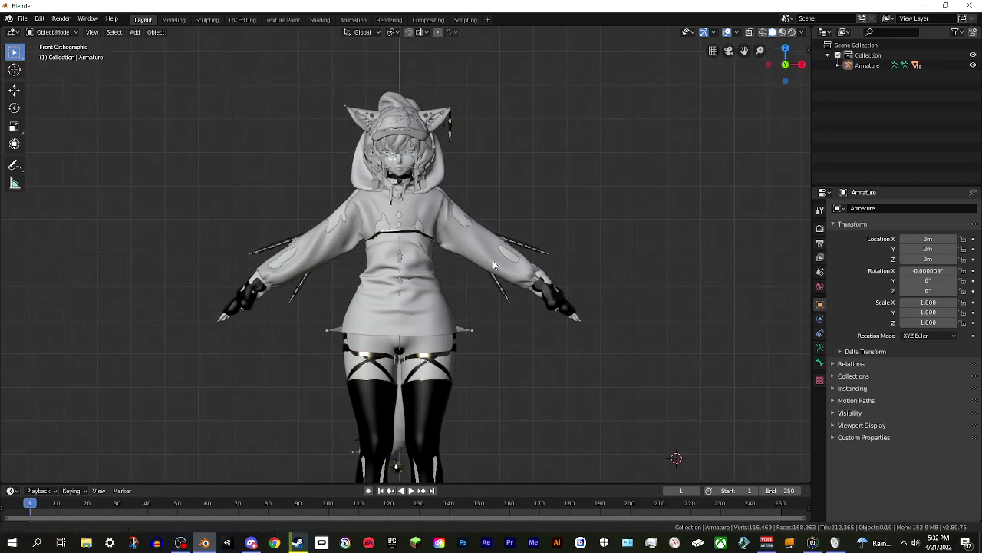
pyautogui.scroll(4, 491, 277)
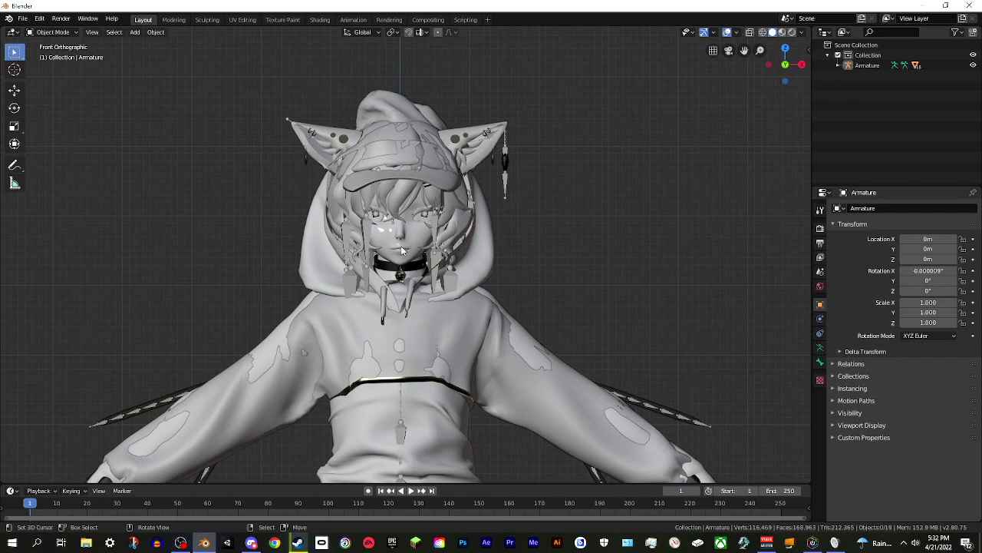
pyautogui.moveTo(473, 231); pyautogui.dragTo(445, 253, button='middle')
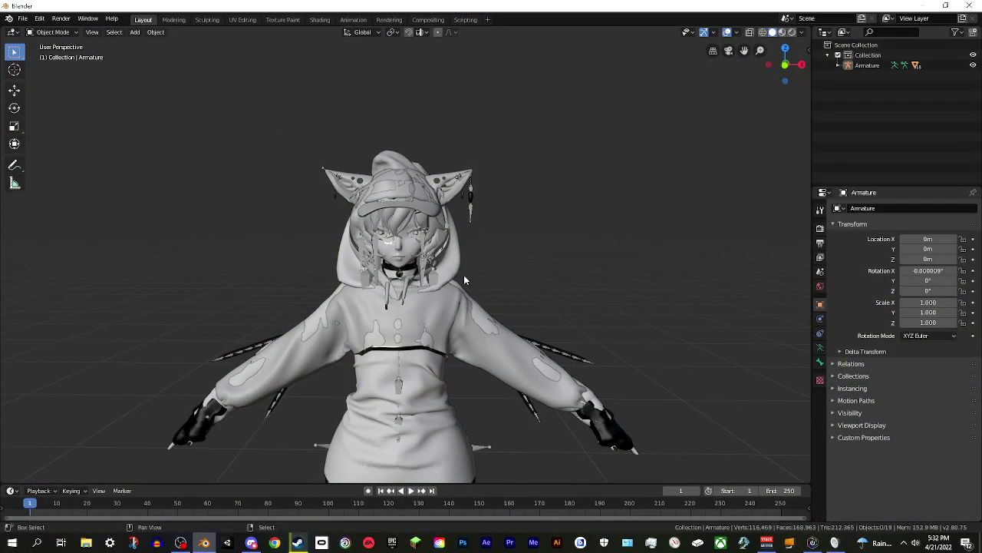
pyautogui.moveTo(464, 275); pyautogui.dragTo(456, 217, button='middle')
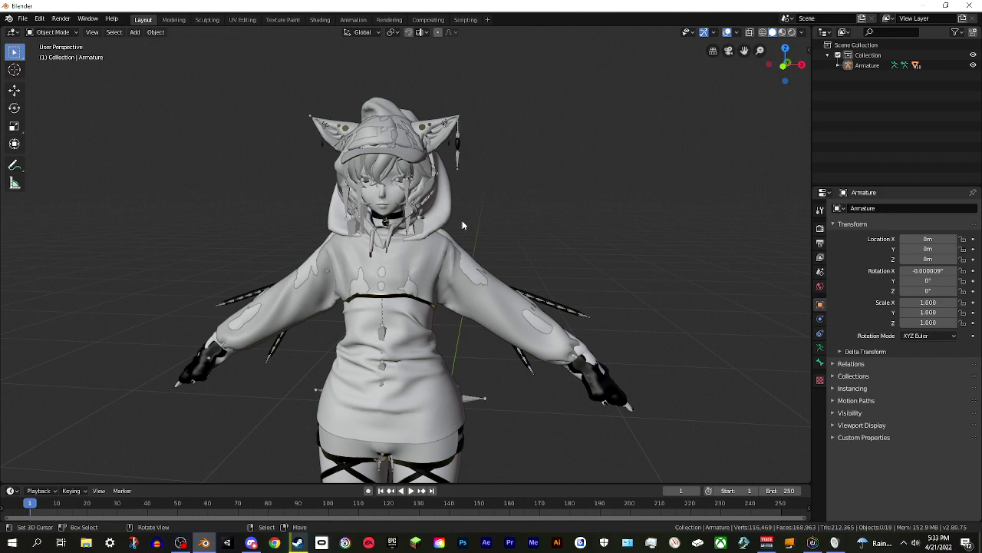
pyautogui.scroll(-4, 462, 221)
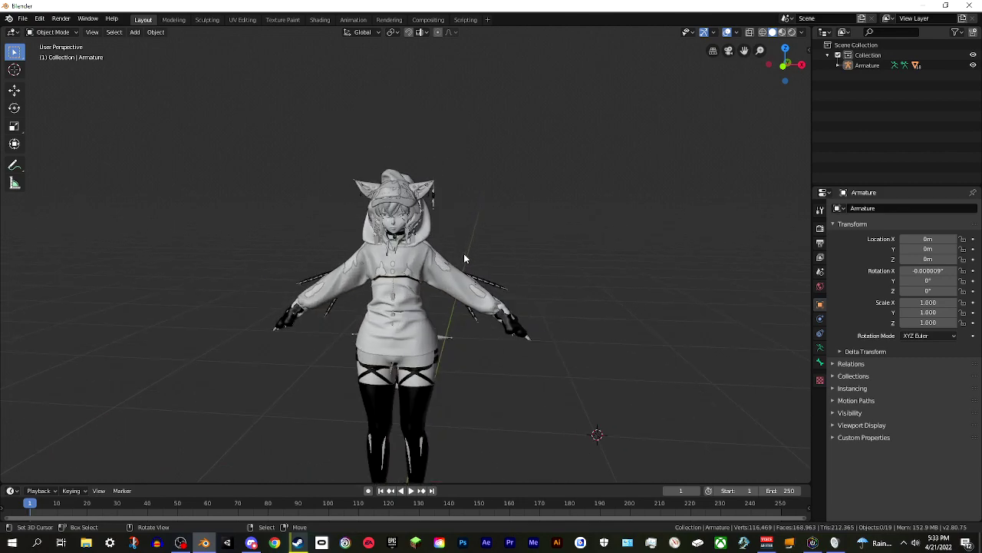
pyautogui.scroll(5, 464, 258)
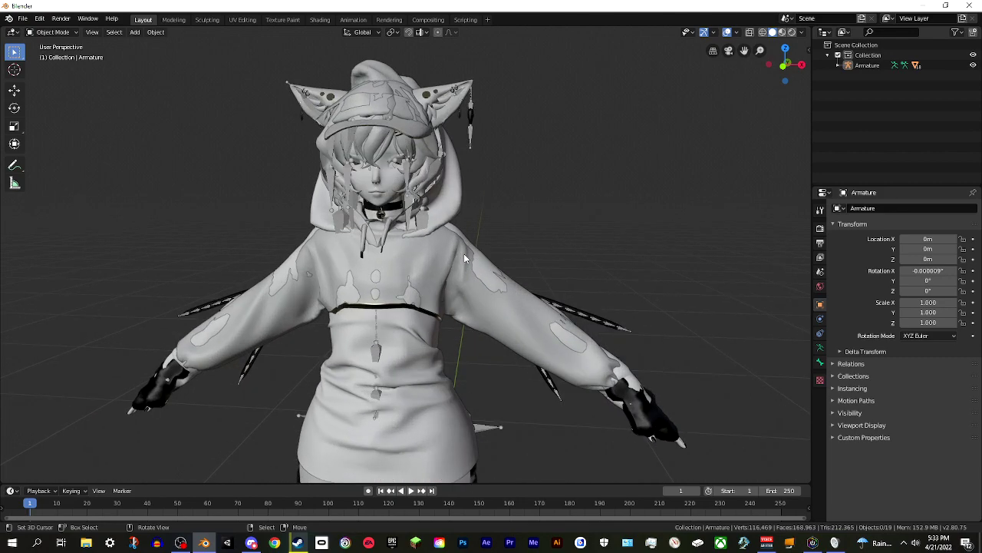
pyautogui.moveTo(463, 253)
pyautogui.mouseDown(button='middle')
pyautogui.moveTo(331, 253)
pyautogui.moveTo(472, 251)
pyautogui.mouseUp(button='middle')
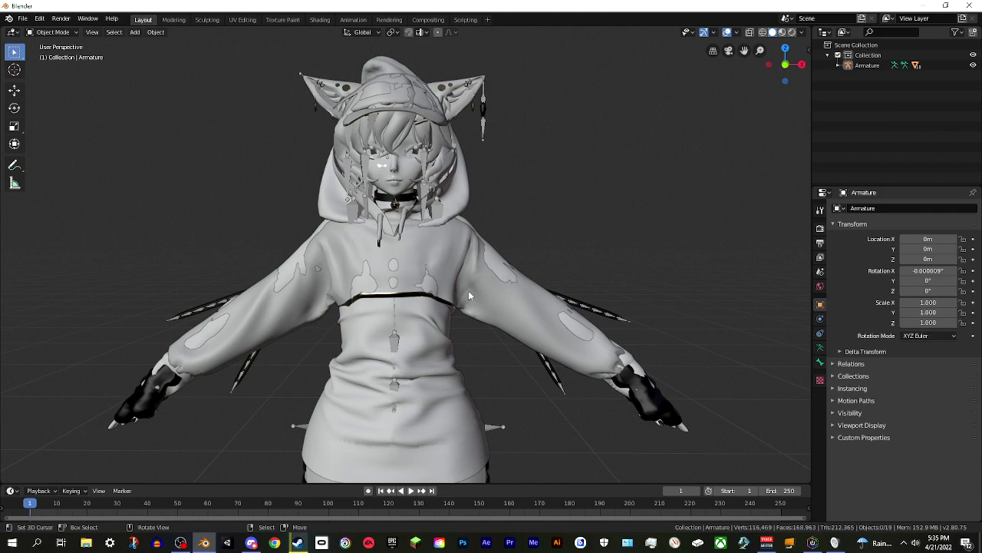
pyautogui.scroll(-3, 440, 329)
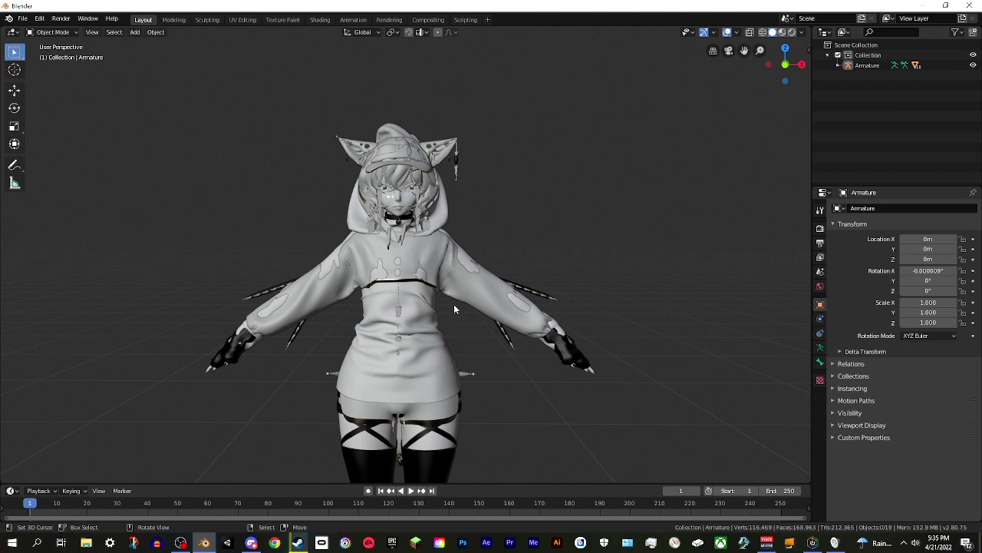
# Delete the avatar's sleeved top, dress, hat and leg garments
pyautogui.moveTo(459, 297)
pyautogui.mouseDown(button='middle')
pyautogui.moveTo(407, 298)
pyautogui.moveTo(441, 327)
pyautogui.moveTo(458, 305)
pyautogui.mouseUp(button='middle')
pyautogui.scroll(3, 458, 319)
pyautogui.click(450, 246)
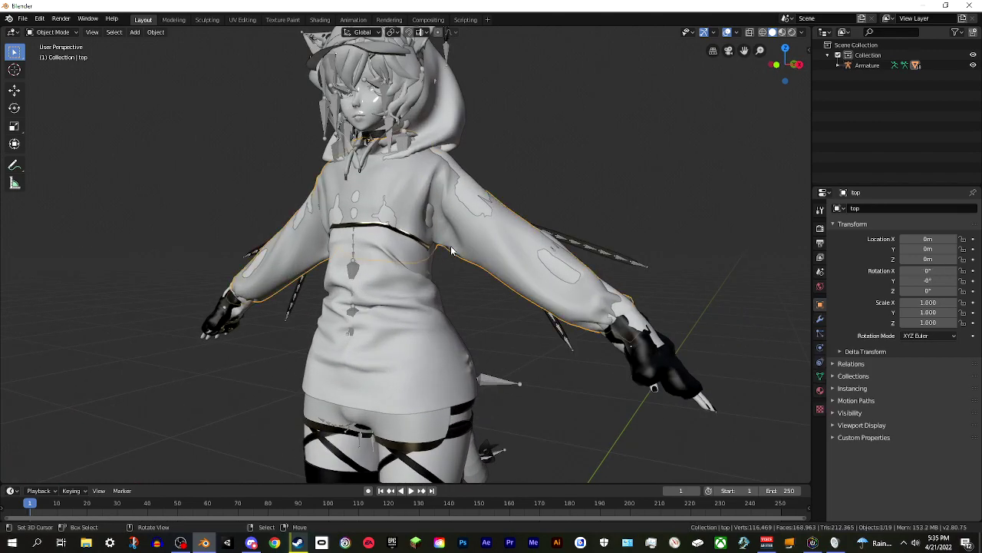
pyautogui.press('Delete')
pyautogui.click(407, 225)
pyautogui.press('Delete')
pyautogui.click(422, 408)
pyautogui.press('Delete')
pyautogui.click(407, 415)
pyautogui.press('Delete')
# Delete the armbands and the black gloves from the avatar's arms and hands
pyautogui.scroll(-2, 407, 307)
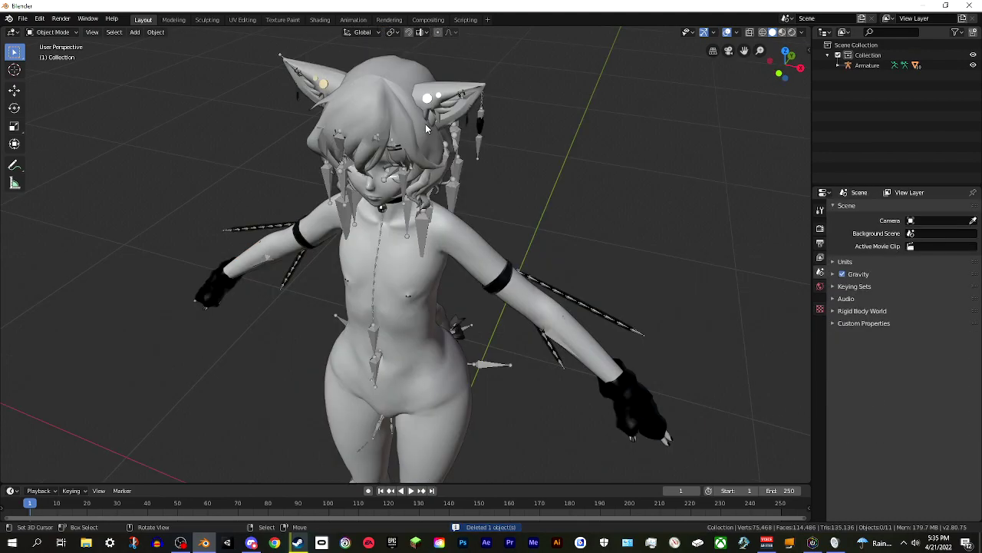
pyautogui.scroll(3, 417, 145)
pyautogui.click(310, 246)
pyautogui.press('Delete')
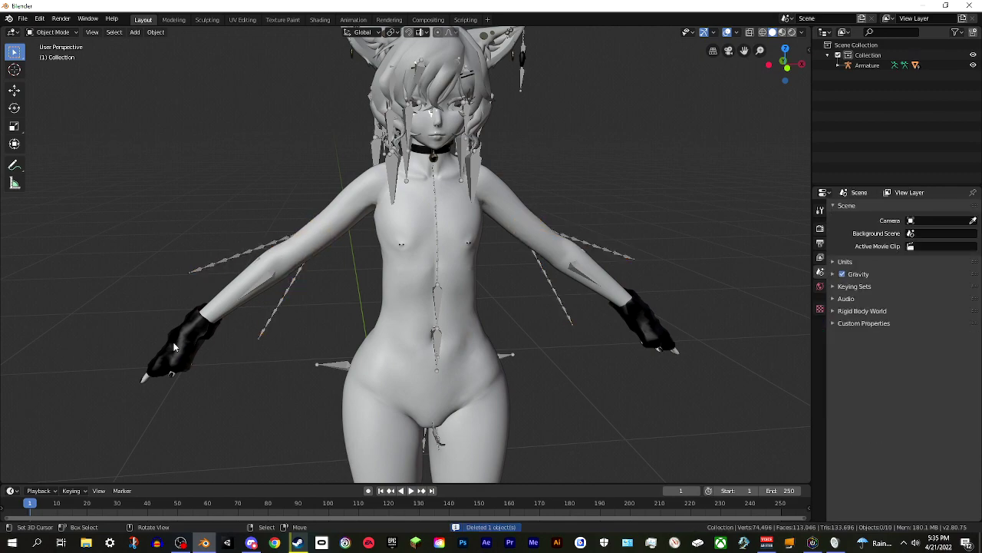
pyautogui.click(175, 346)
pyautogui.press('Delete')
pyautogui.click(175, 347)
pyautogui.press('Delete')
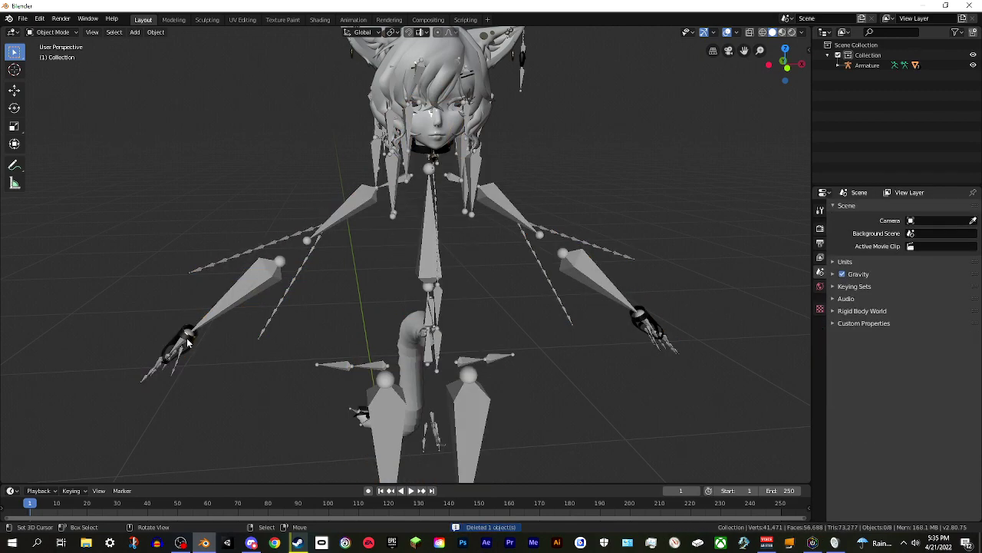
pyautogui.hotkey('ctrl', 'z')
pyautogui.hotkey('ctrl', 'z')
# Hide the avatar's armature so only its meshes remain in the viewport
pyautogui.scroll(2, 391, 172)
pyautogui.keyDown('shift'); pyautogui.moveTo(390, 250); pyautogui.dragTo(361, 346, button='middle'); pyautogui.keyUp('shift')
pyautogui.click(432, 203)
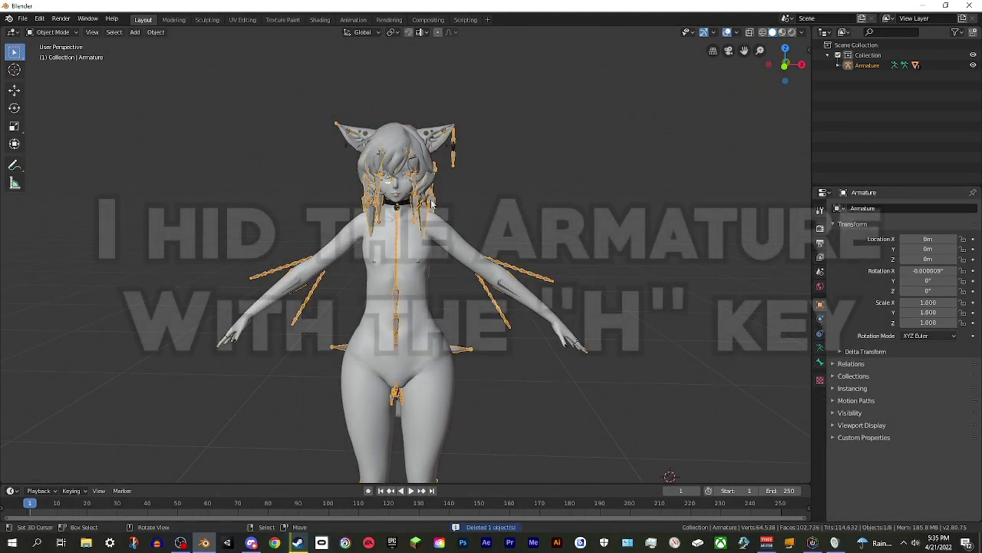
pyautogui.press('h')
# Switch to the front orthographic view and import the tHOODIE clothing model into the scene
pyautogui.moveTo(427, 256); pyautogui.dragTo(398, 261, button='middle')
pyautogui.press('KP_1')
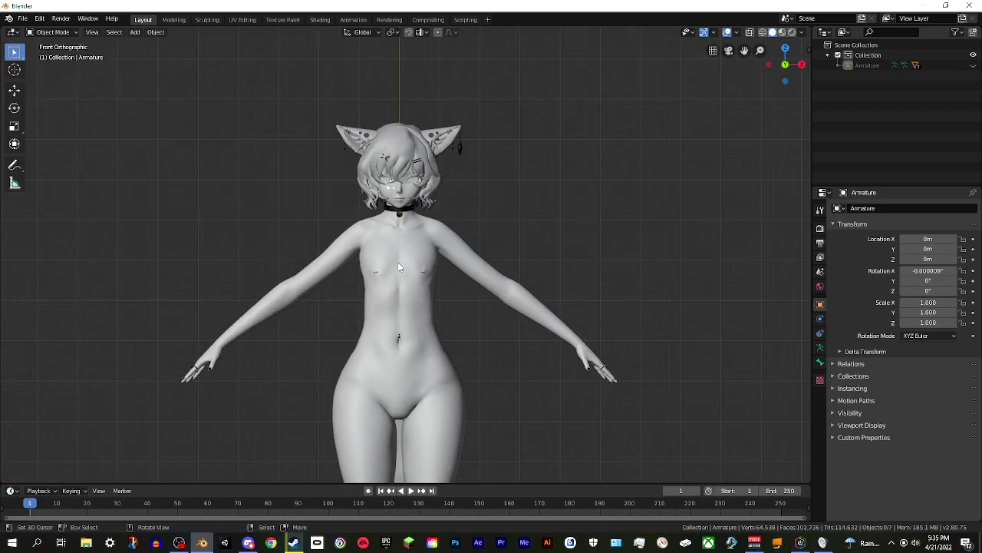
pyautogui.scroll(3, 411, 265)
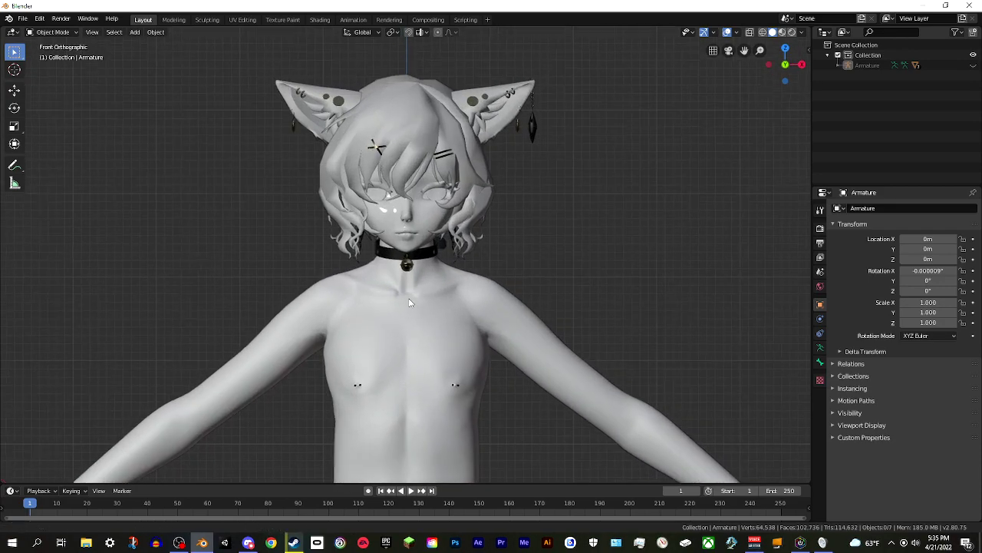
pyautogui.click(21, 19)
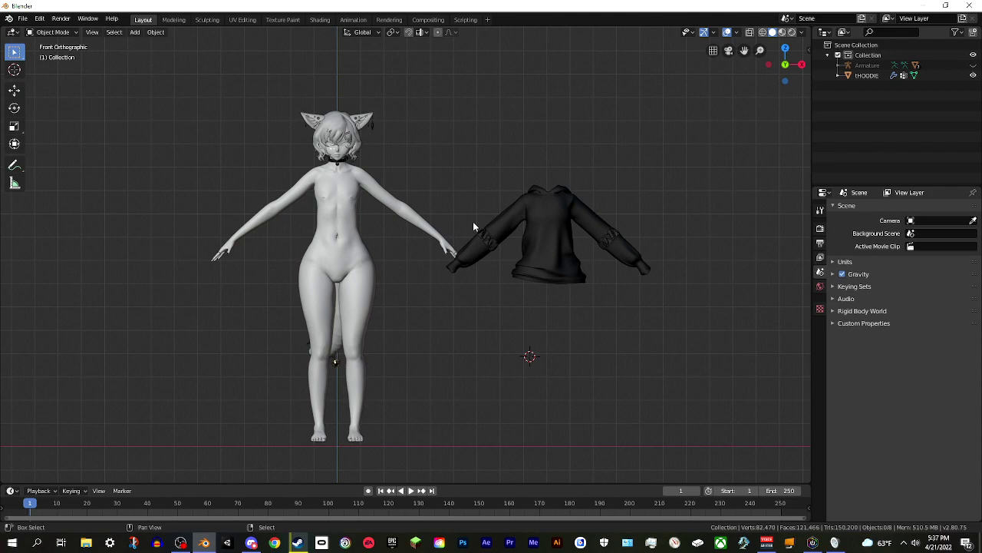
pyautogui.keyDown('shift'); pyautogui.moveTo(472, 221); pyautogui.dragTo(469, 237, button='middle'); pyautogui.keyUp('shift')
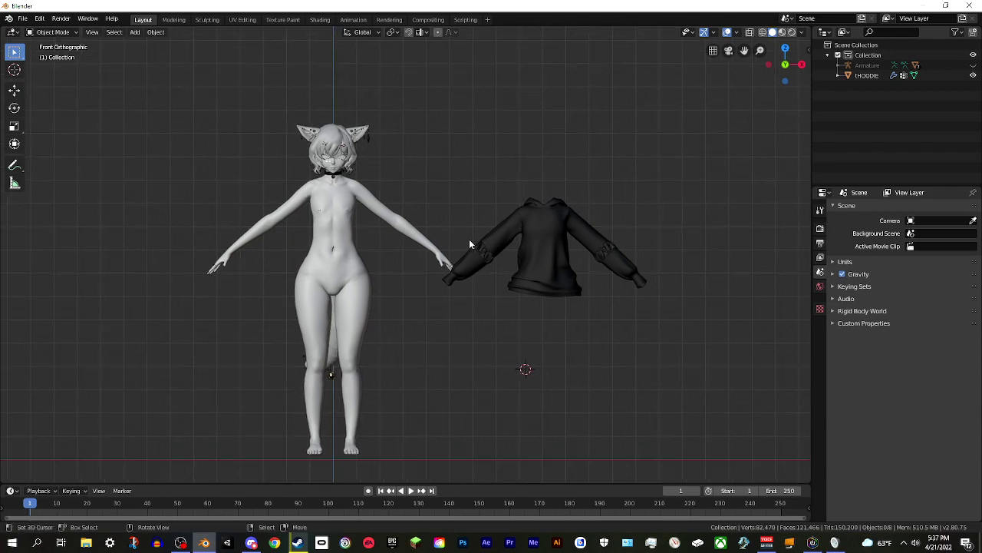
# Move the tHOODIE object along the X axis until it is centred on the avatar, at about -0.0016 m
pyautogui.click(528, 237)
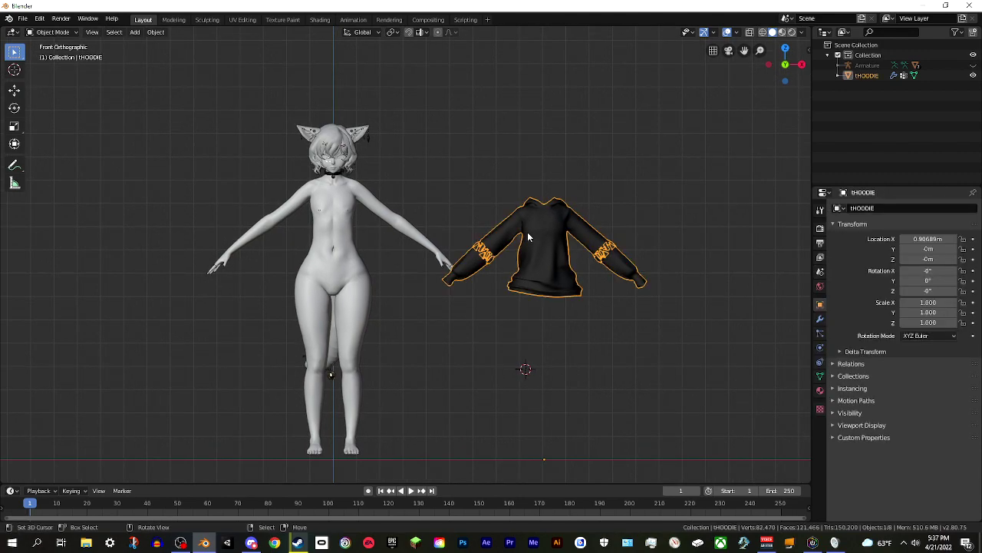
pyautogui.moveTo(530, 247); pyautogui.dragTo(485, 248, button='middle')
pyautogui.press('KP_1')
pyautogui.scroll(1, 524, 266)
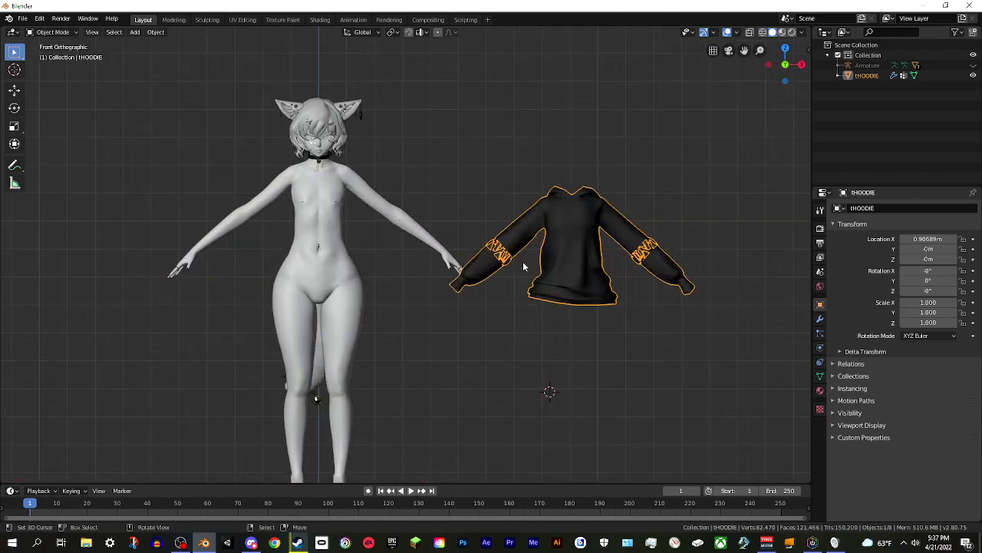
pyautogui.scroll(1, 532, 256)
pyautogui.press('g')
pyautogui.press('x')
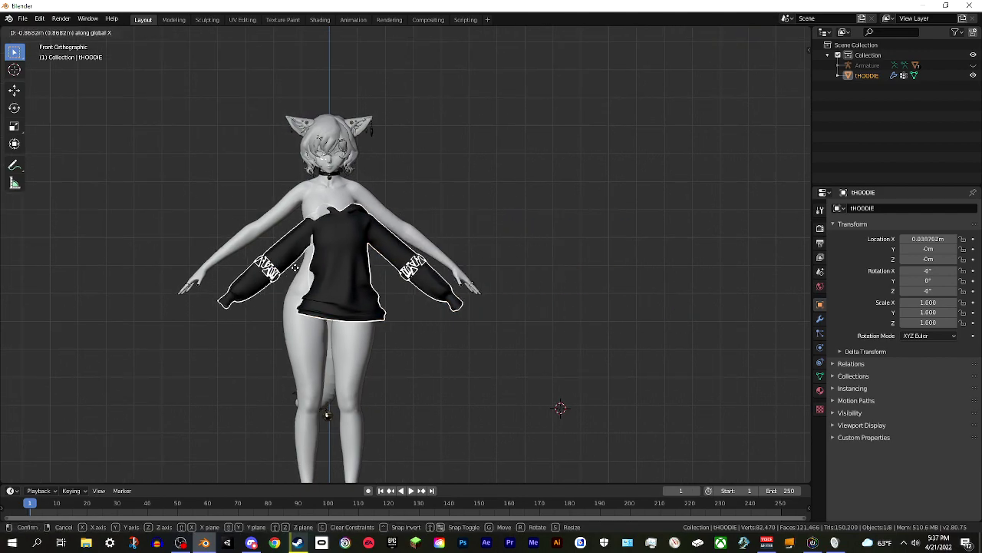
pyautogui.click(287, 266)
# Raise the hoodie along the Z axis by about 0.117 m so its neckline meets the avatar's neck
pyautogui.press('g')
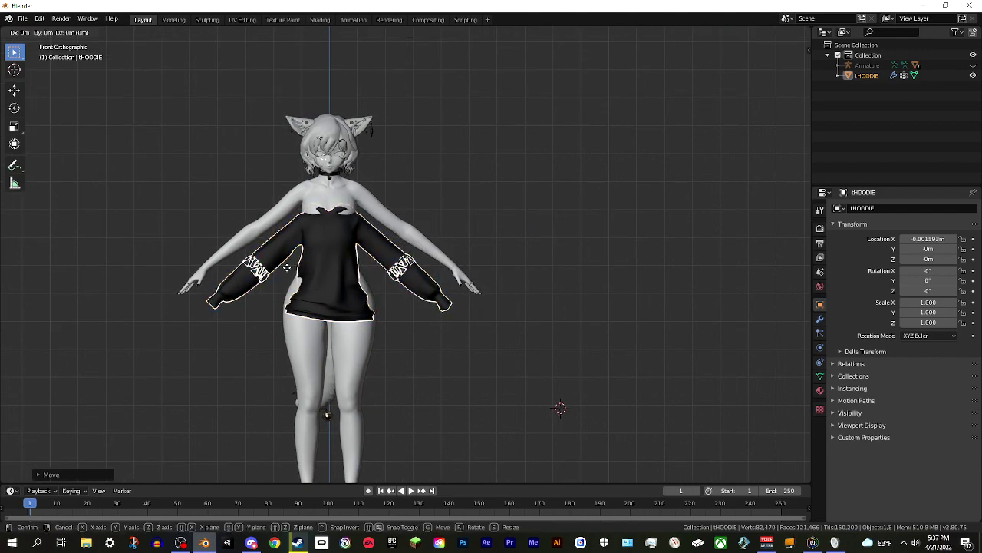
pyautogui.press('z')
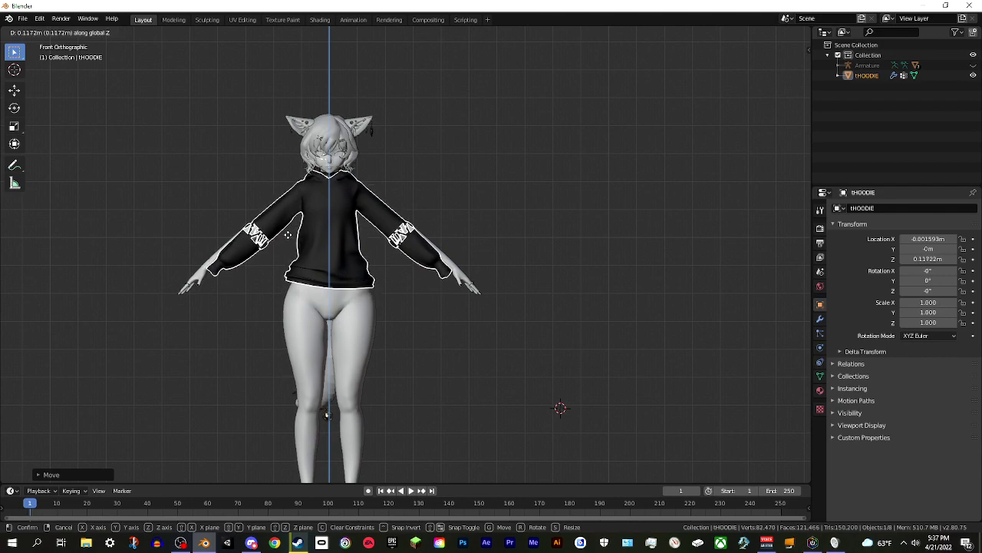
pyautogui.click(289, 241)
pyautogui.keyDown('shift'); pyautogui.moveTo(288, 240); pyautogui.dragTo(396, 243, button='middle'); pyautogui.keyUp('shift')
pyautogui.scroll(2, 414, 253)
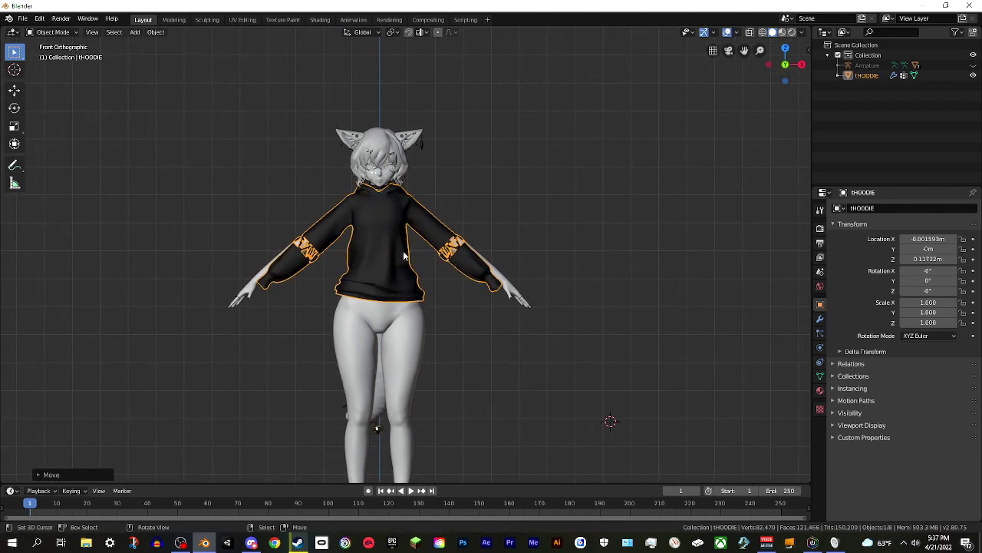
pyautogui.scroll(-1, 425, 257)
pyautogui.press('g')
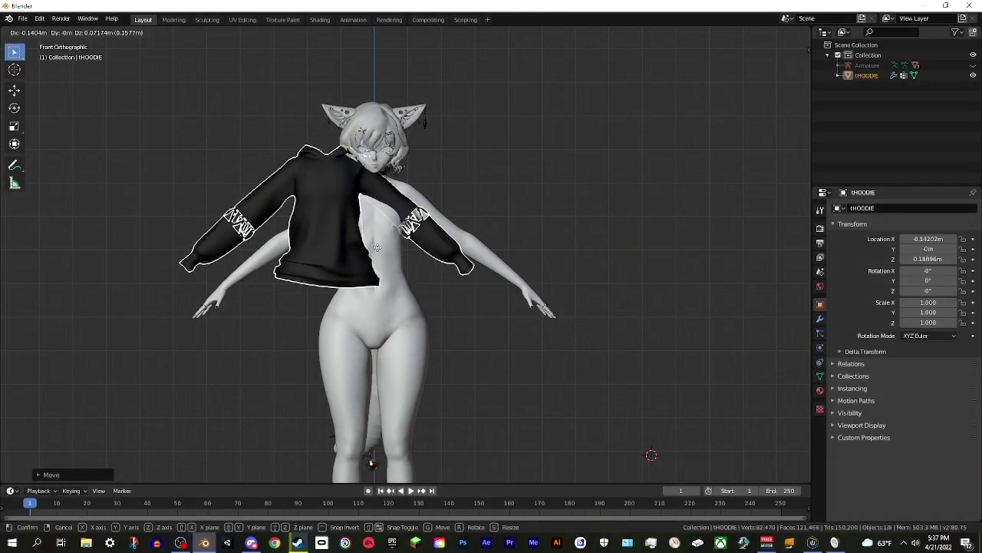
pyautogui.click(413, 220)
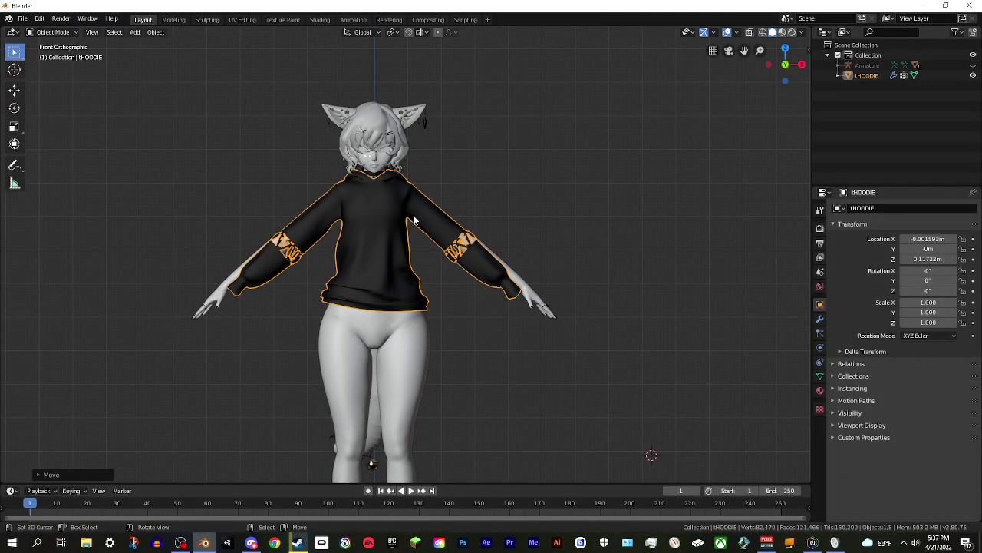
pyautogui.press('g')
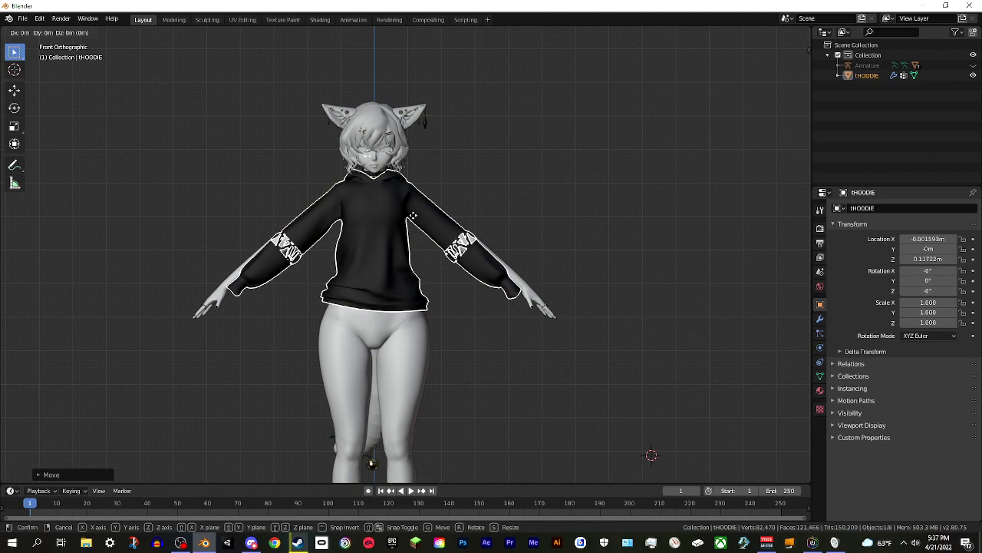
pyautogui.press('z')
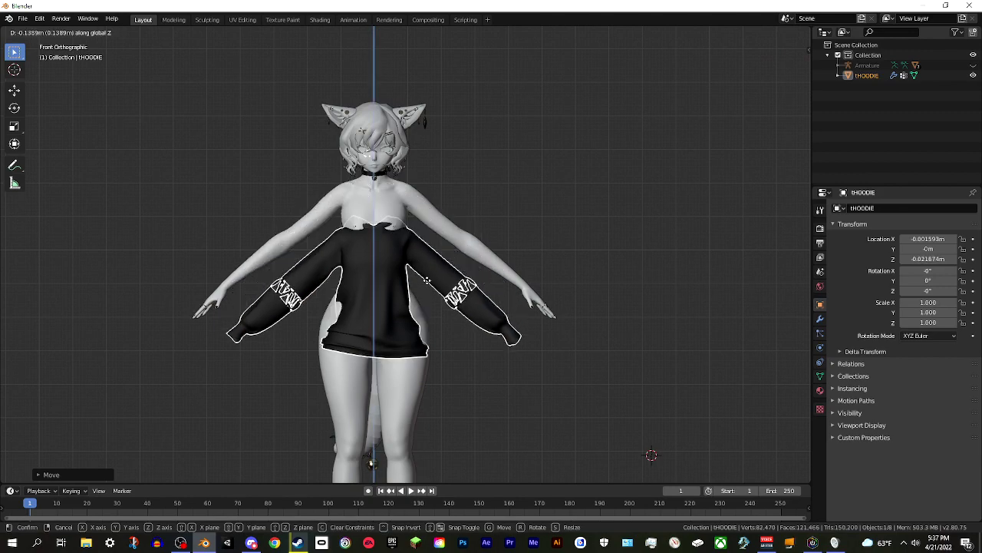
pyautogui.press('x')
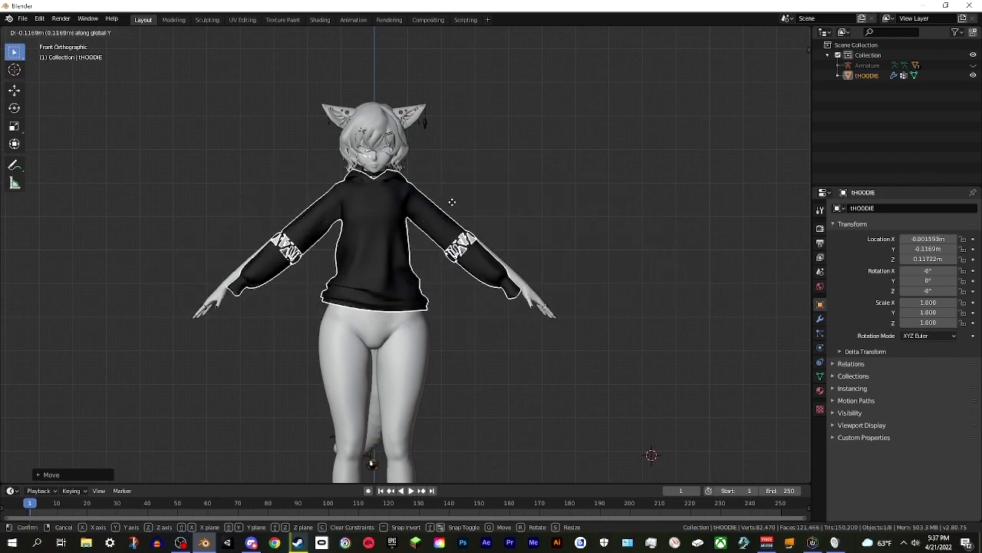
pyautogui.click(489, 284)
pyautogui.press('g')
pyautogui.press('z')
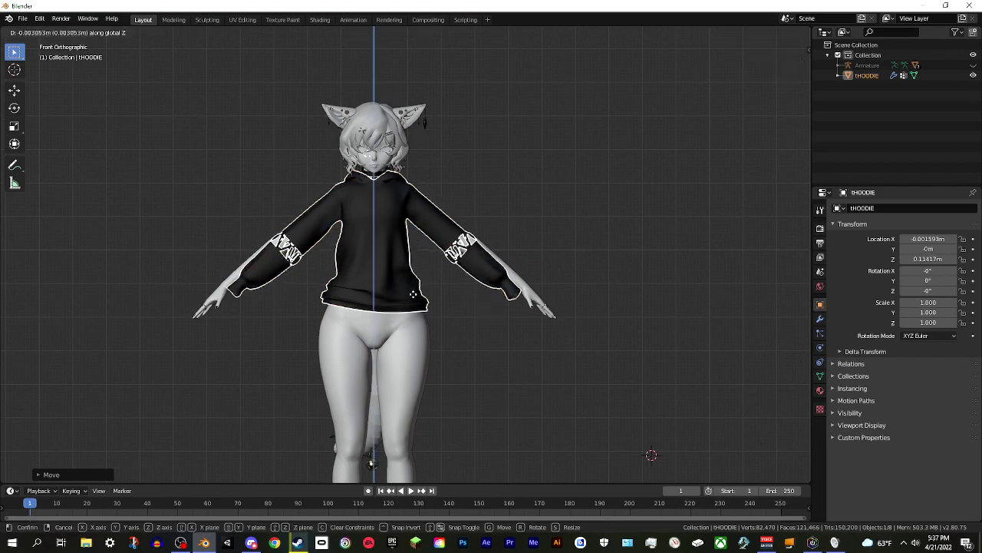
pyautogui.click(401, 292)
# Compare the hoodie's placement on the avatar's body in the front and right orthographic views
pyautogui.moveTo(455, 283)
pyautogui.keyDown('shift'); pyautogui.mouseDown(button='middle')
pyautogui.moveTo(488, 274)
pyautogui.moveTo(469, 275)
pyautogui.mouseUp(button='middle'); pyautogui.keyUp('shift')
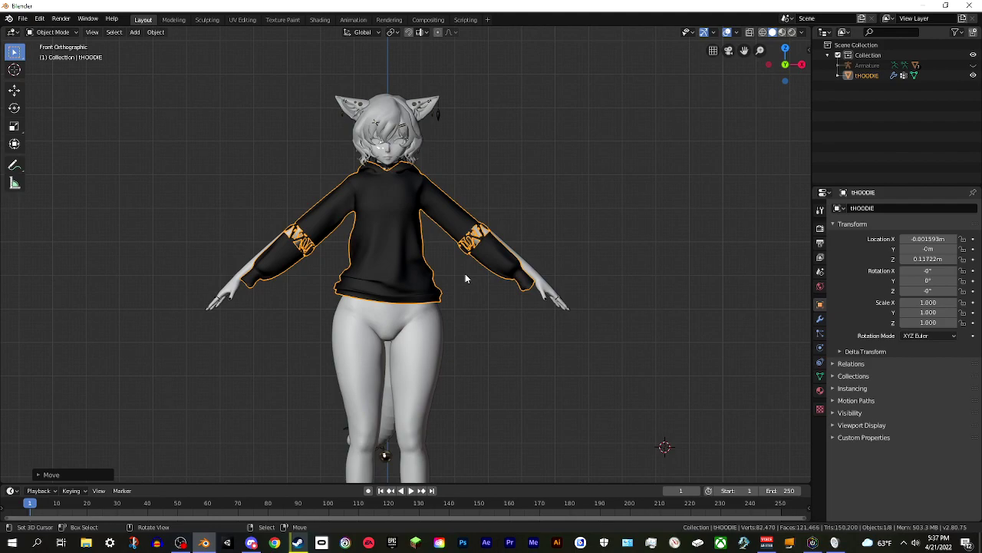
pyautogui.press('KP_3')
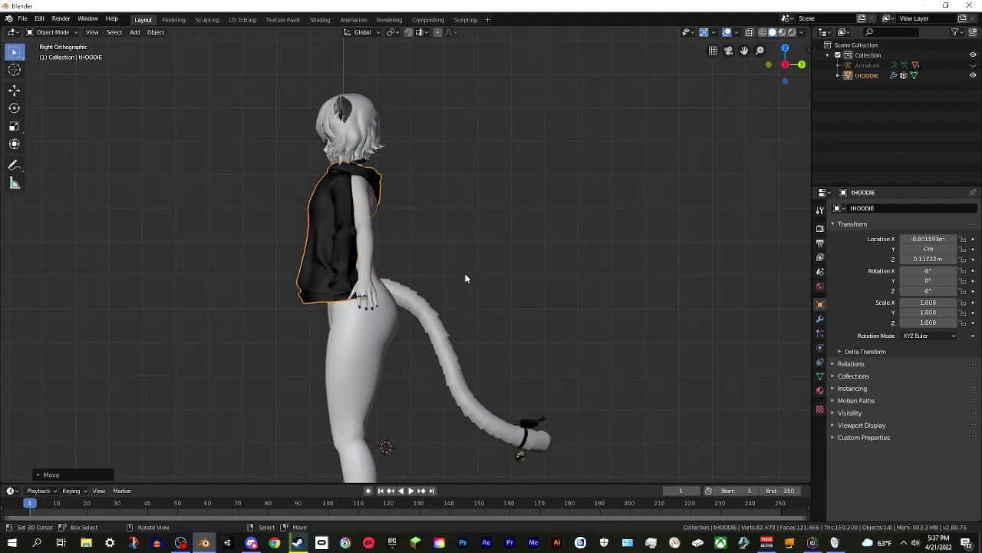
pyautogui.press('KP_1')
pyautogui.press('KP_8')
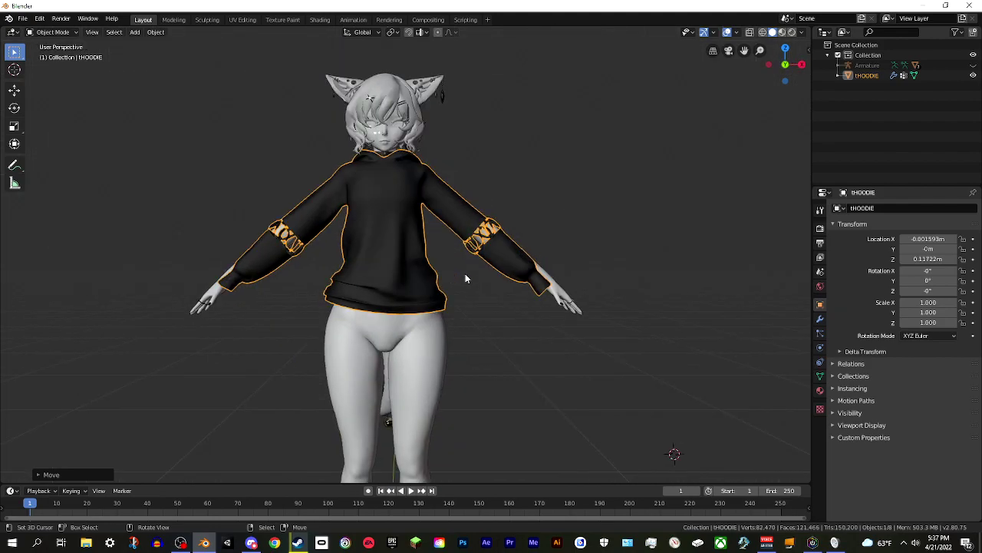
pyautogui.press('KP_1')
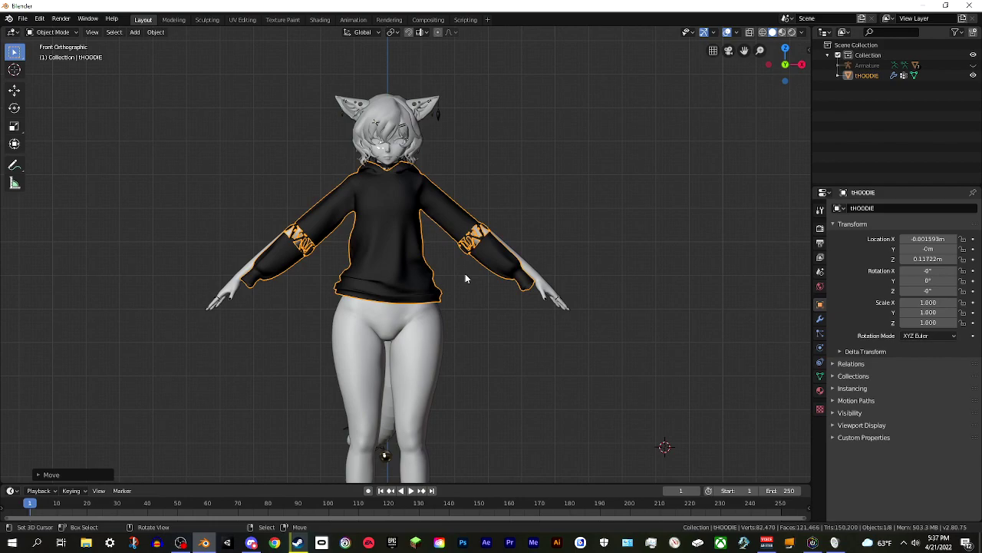
pyautogui.press('KP_3')
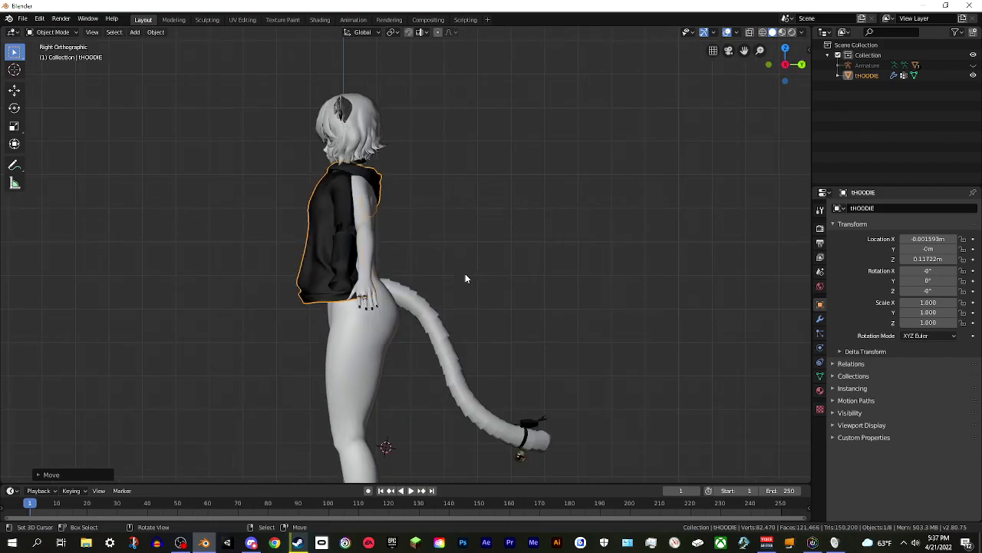
# Move the hoodie along the Y axis to about 0.047 m so it sits over the avatar's torso in side view
pyautogui.press('ctrl+KP_3')
pyautogui.press('KP_3')
pyautogui.press('g')
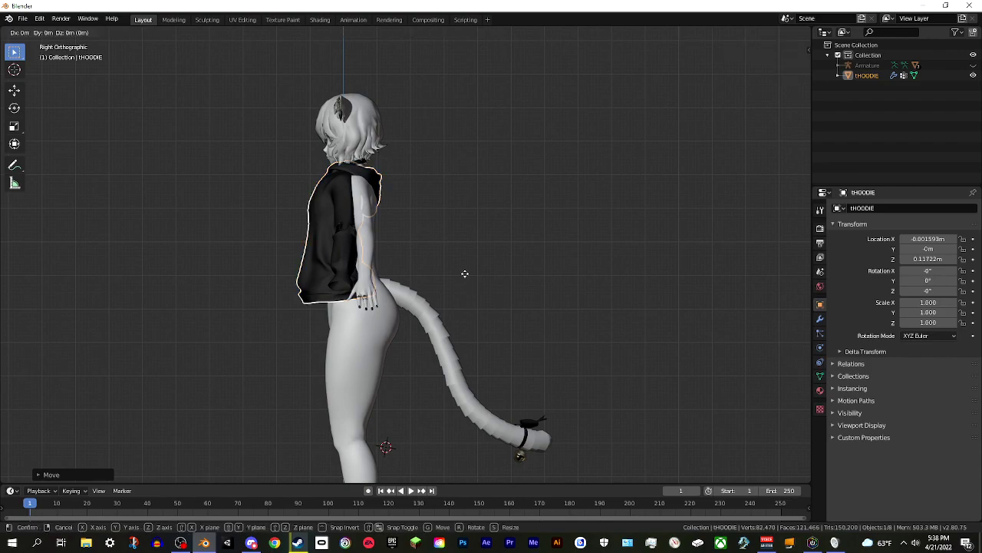
pyautogui.press('y')
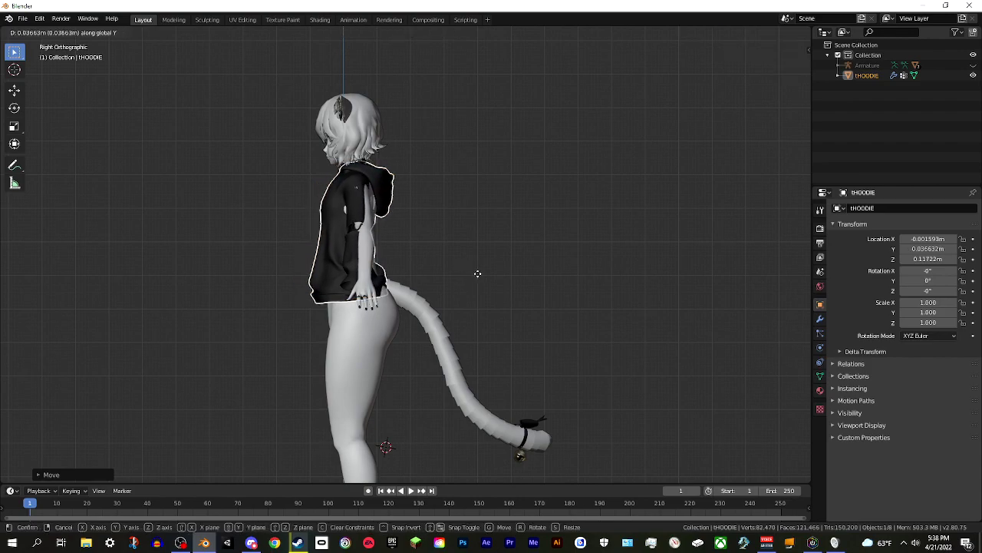
pyautogui.click(481, 279)
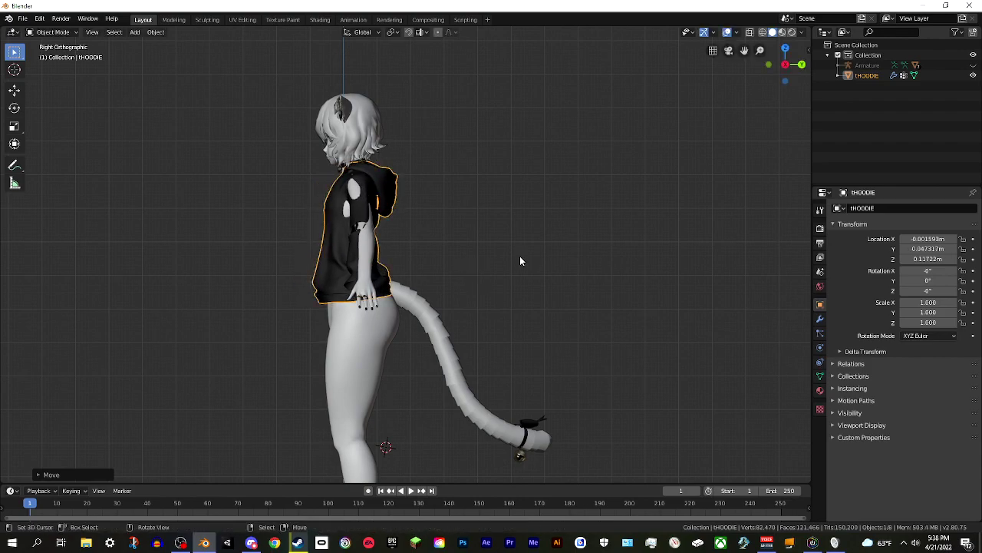
# Tilt the hoodie about 3.14° around the X axis and shift it along Y to about 0.095 m to realign it with the torso
pyautogui.press('r')
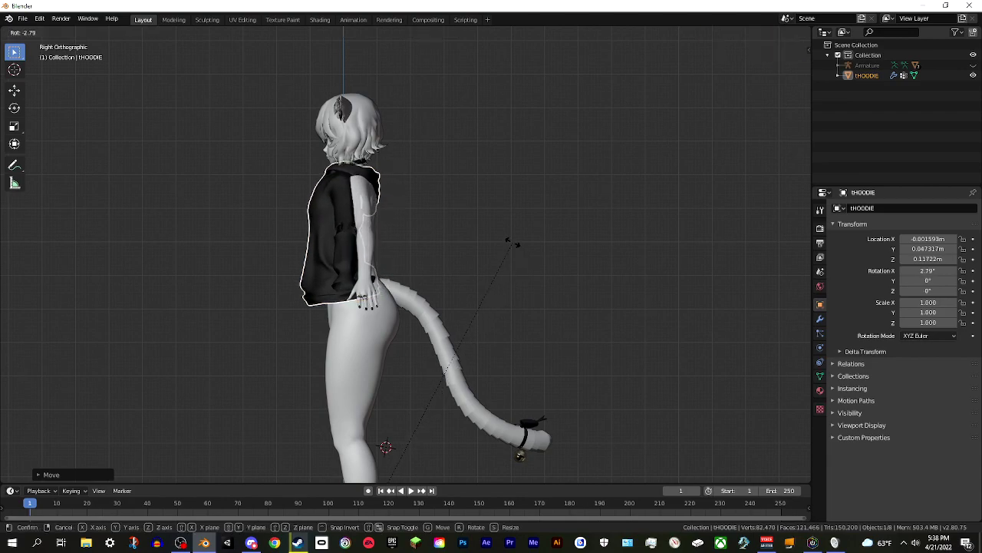
pyautogui.click(511, 240)
pyautogui.press('g')
pyautogui.press('y')
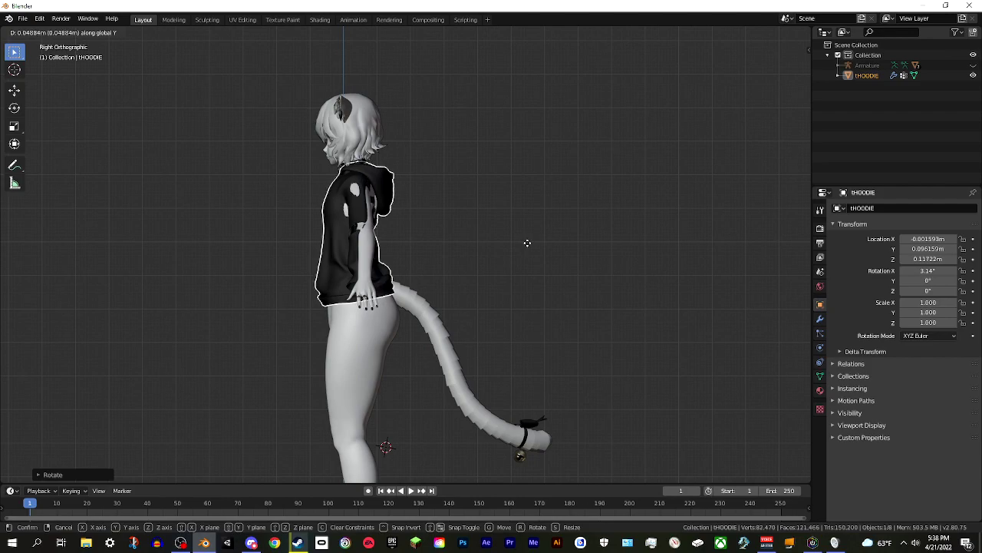
pyautogui.click(527, 247)
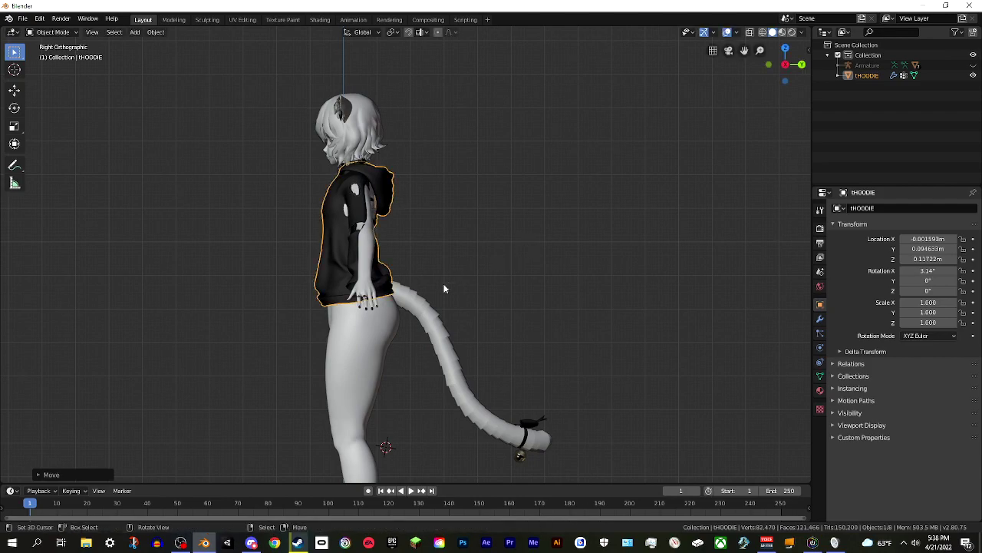
# Enter Edit Mode on the hoodie in front view, deselect all vertices and switch to wireframe shading
pyautogui.moveTo(434, 232)
pyautogui.mouseDown(button='middle')
pyautogui.moveTo(465, 241)
pyautogui.moveTo(440, 201)
pyautogui.moveTo(424, 215)
pyautogui.mouseUp(button='middle')
pyautogui.press('KP_1')
pyautogui.scroll(3, 429, 221)
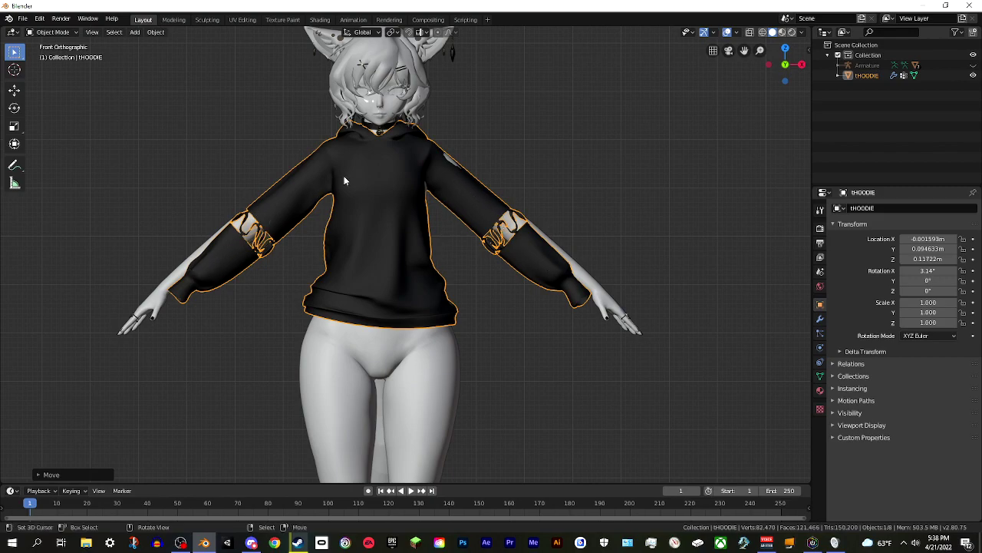
pyautogui.press('Tab')
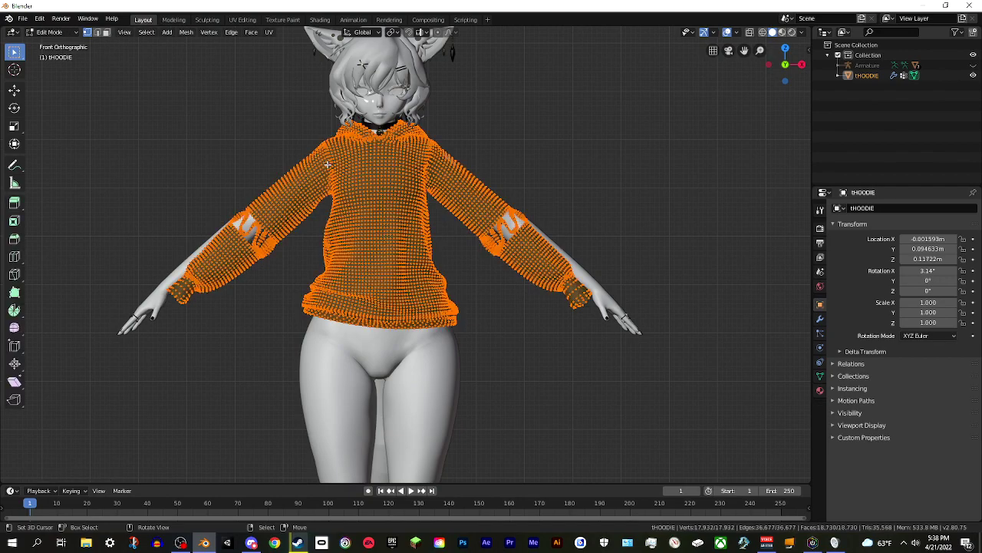
pyautogui.hotkey('alt', 'a')
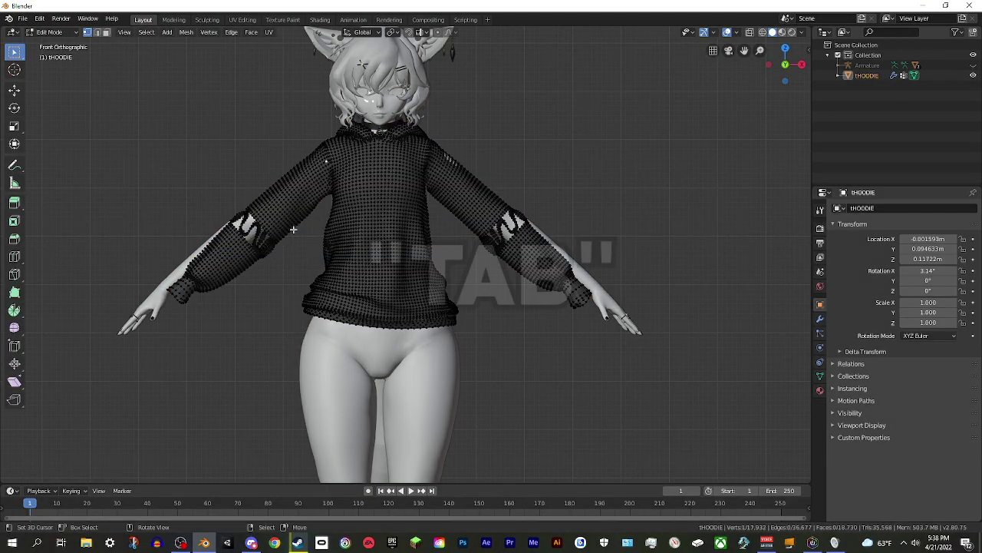
pyautogui.click(51, 32)
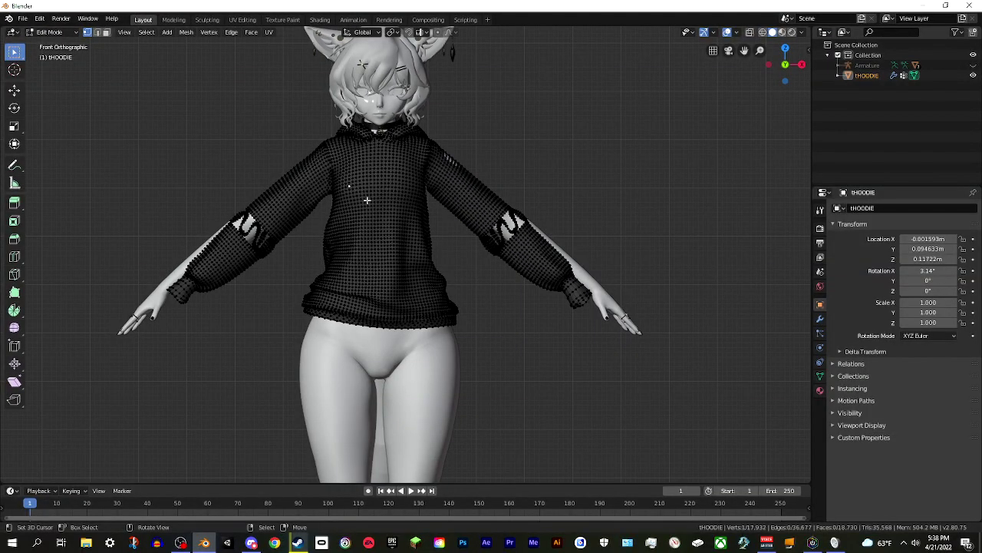
pyautogui.press('a')
pyautogui.hotkey('alt', 'a')
pyautogui.press('z')
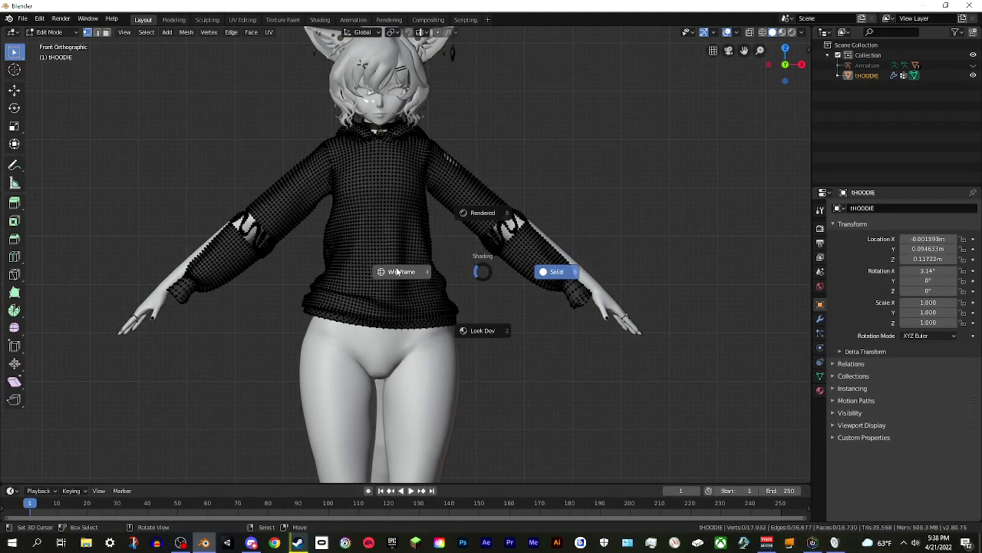
pyautogui.click(398, 272)
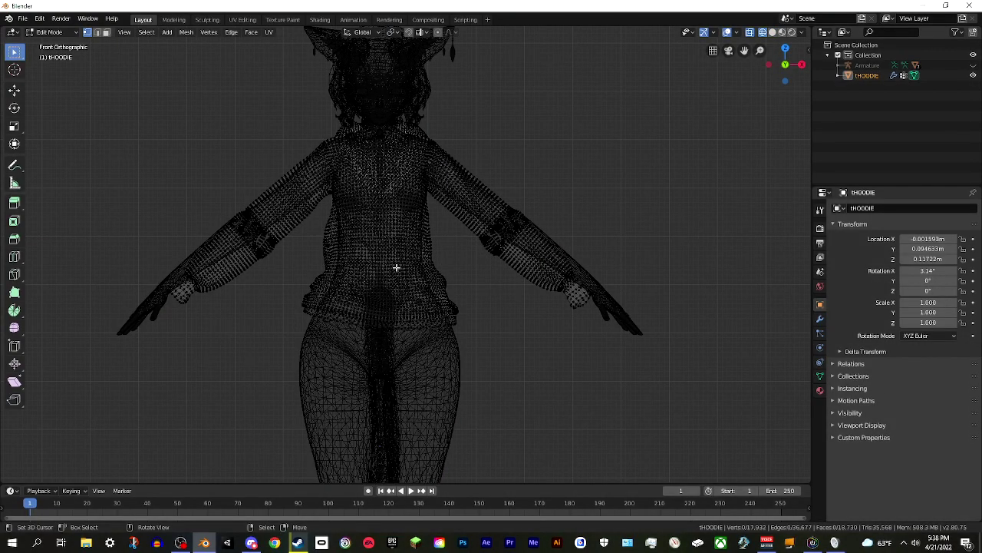
# Circle-select all vertices of the hoodie sleeve on the avatar's right arm, using an enlarged selection circle
pyautogui.keyDown('shift'); pyautogui.moveTo(390, 244); pyautogui.dragTo(405, 283, button='middle'); pyautogui.keyUp('shift')
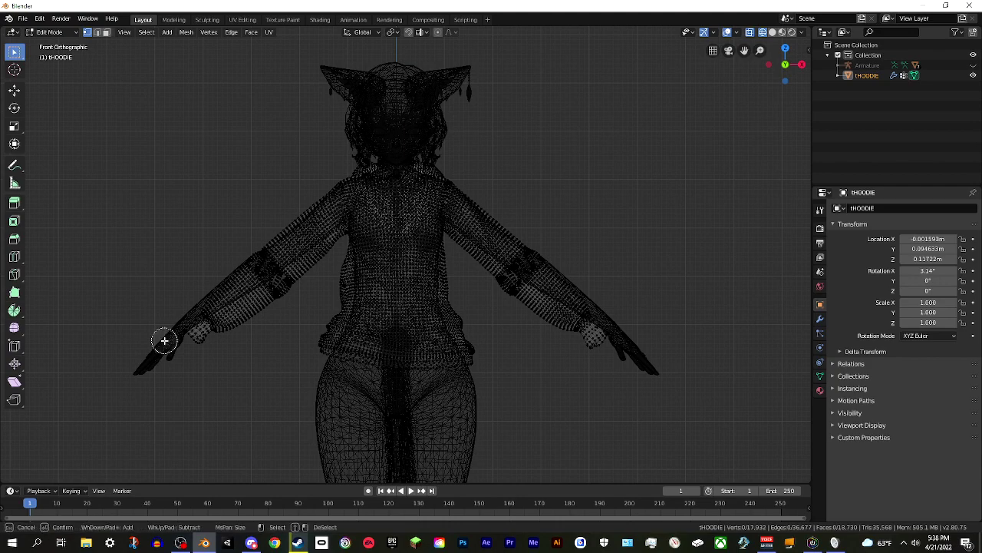
pyautogui.press('c')
pyautogui.scroll(-5, 157, 334)
pyautogui.scroll(3, 155, 331)
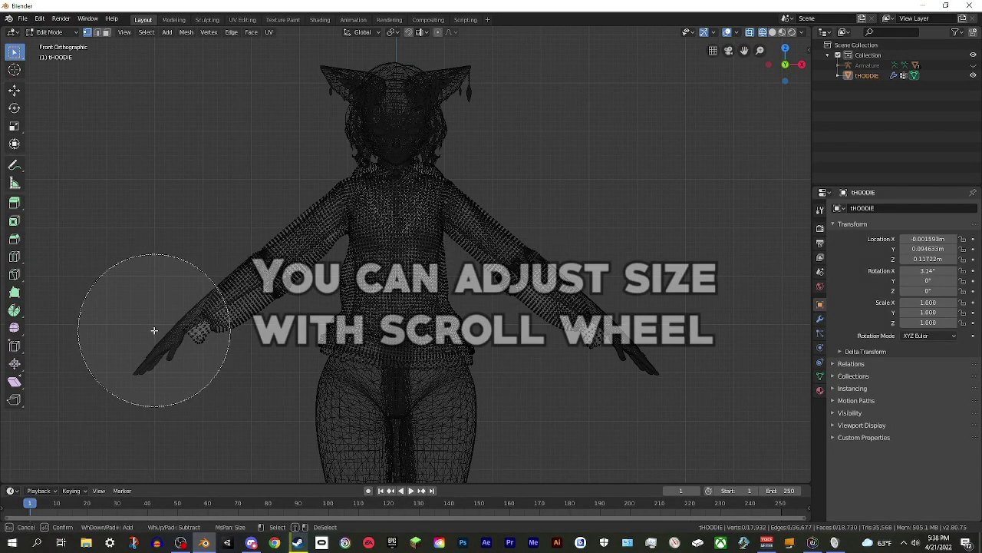
pyautogui.moveTo(158, 340)
pyautogui.mouseDown()
pyautogui.moveTo(267, 230)
pyautogui.moveTo(289, 223)
pyautogui.moveTo(289, 208)
pyautogui.moveTo(283, 233)
pyautogui.moveTo(260, 250)
pyautogui.mouseUp()
pyautogui.rightClick(241, 270)
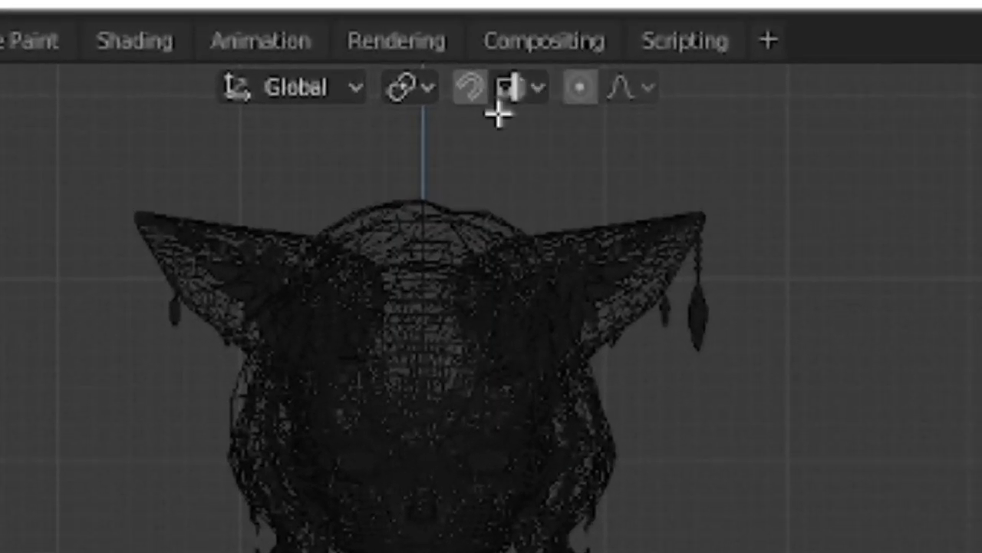
# Set the pivot point to the 3D Cursor at the shoulder and rotate the selected sleeve about 3.7° to follow the arm
pyautogui.click(409, 94)
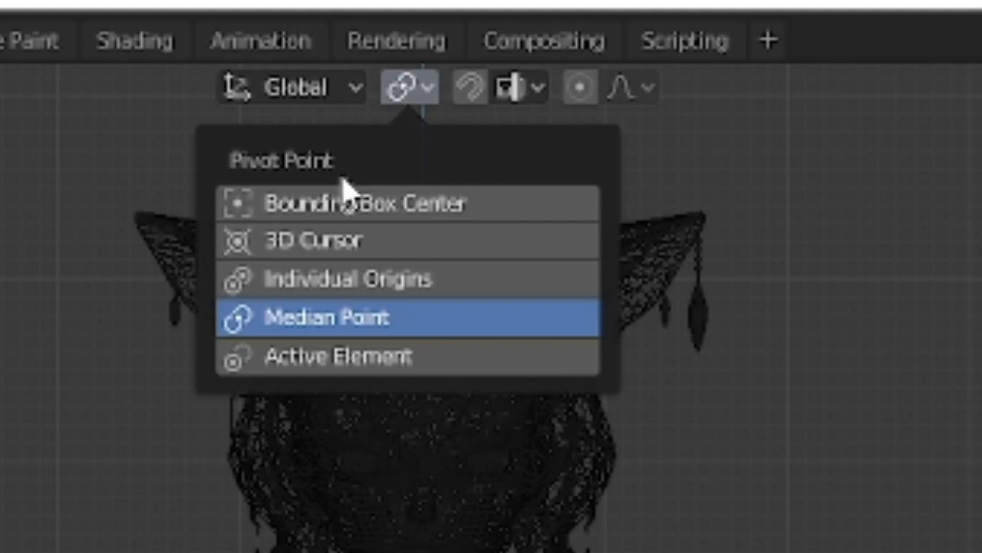
pyautogui.click(291, 247)
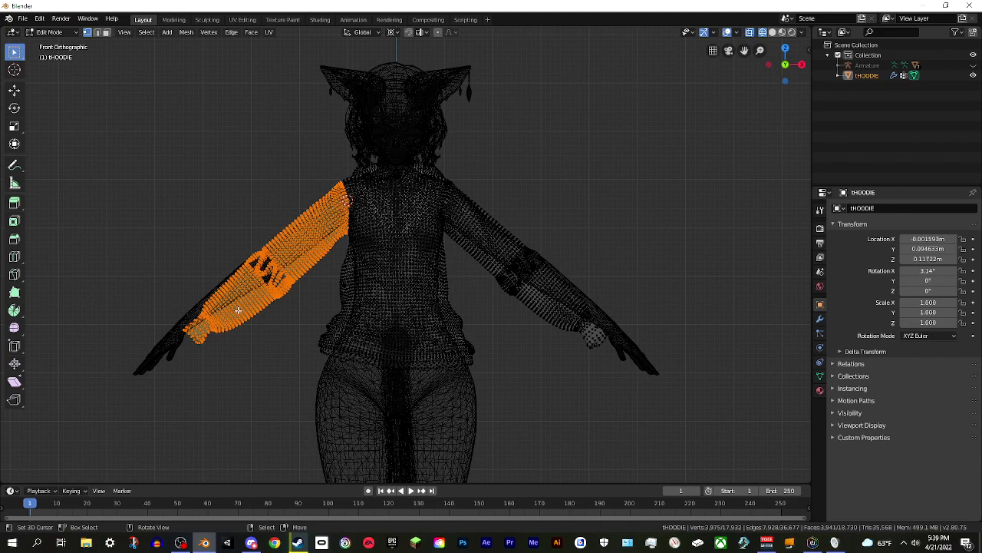
pyautogui.press('r')
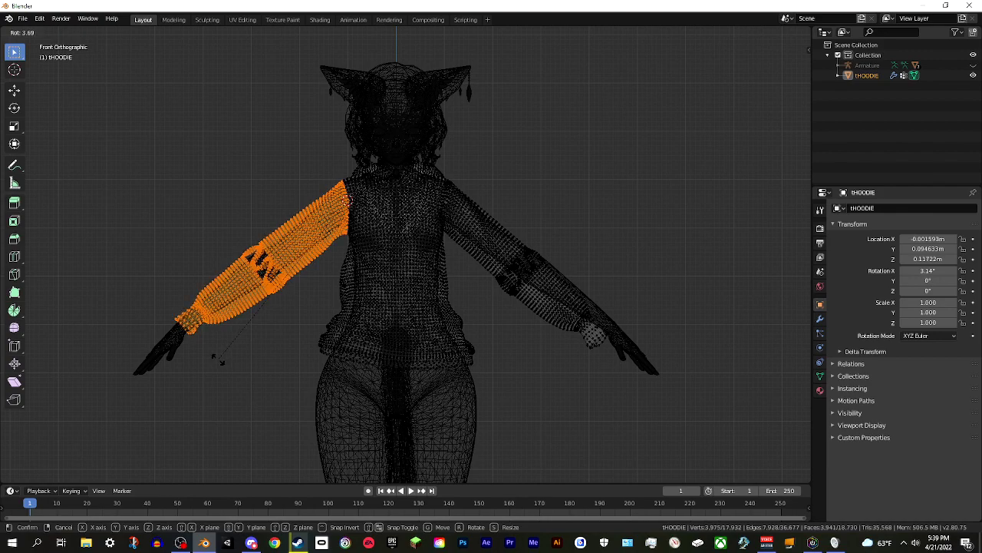
pyautogui.click(218, 359)
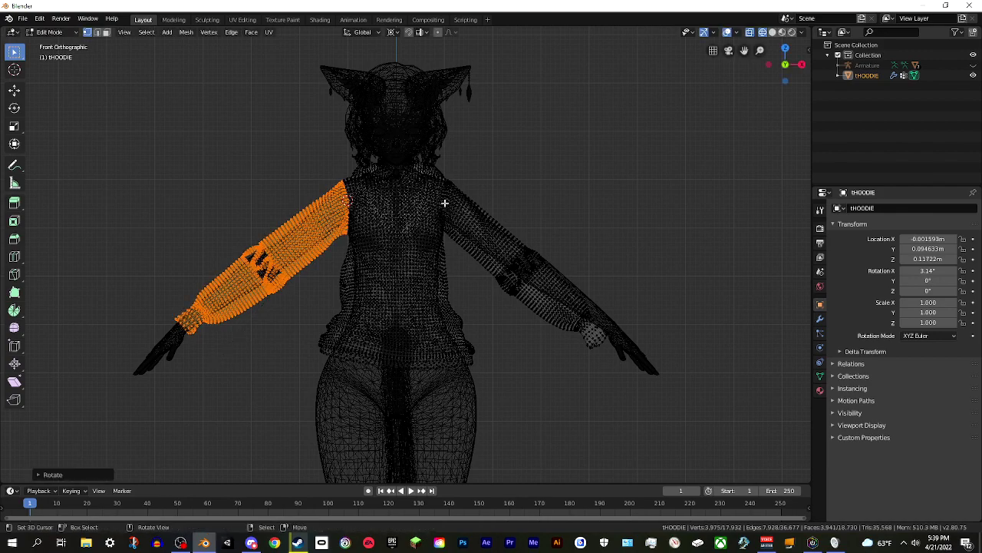
# Circle-select the sleeve on the avatar's left arm and rotate it about -4.8° around the 3D cursor at that shoulder
pyautogui.hotkey('alt', 'a')
pyautogui.press('c')
pyautogui.moveTo(595, 344)
pyautogui.mouseDown()
pyautogui.moveTo(504, 220)
pyautogui.moveTo(505, 201)
pyautogui.mouseUp()
pyautogui.rightClick(522, 241)
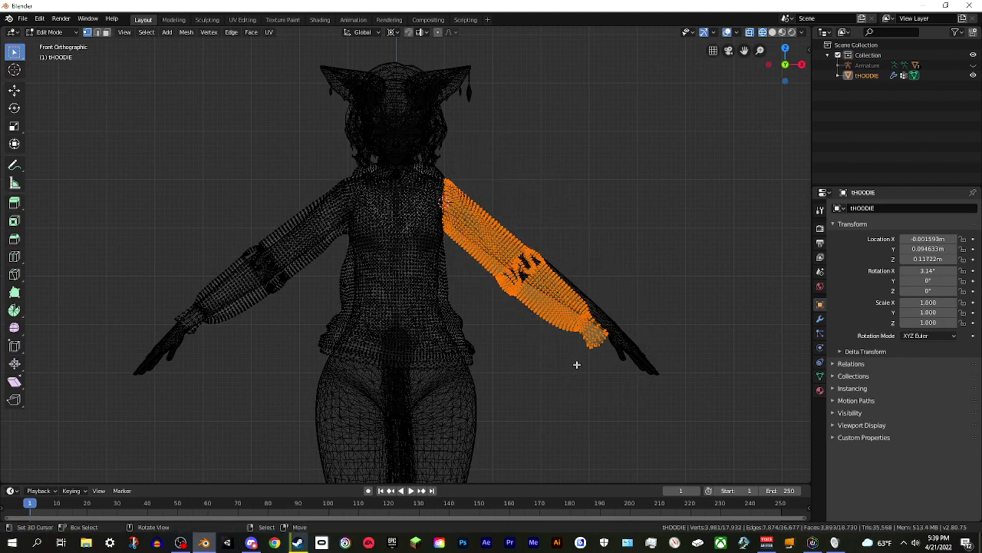
pyautogui.press('r')
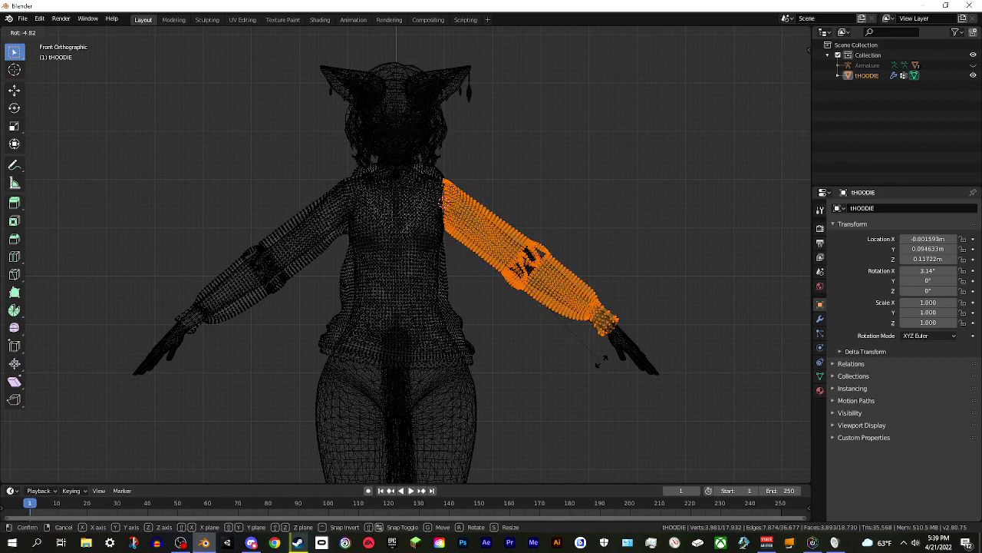
pyautogui.click(600, 363)
# Return to solid shading and Object Mode, and move the hoodie along the Y axis to about 0.102 m
pyautogui.press('z')
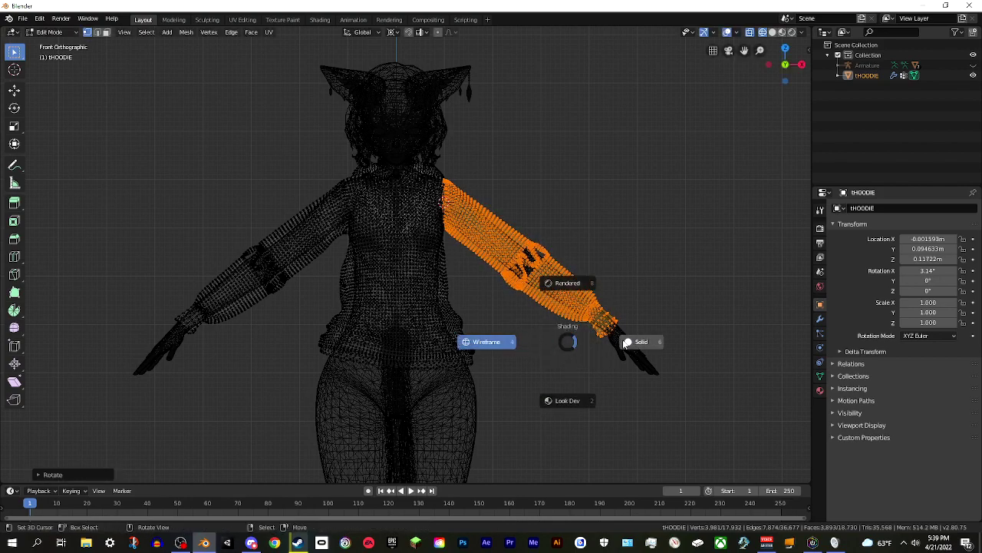
pyautogui.click(627, 343)
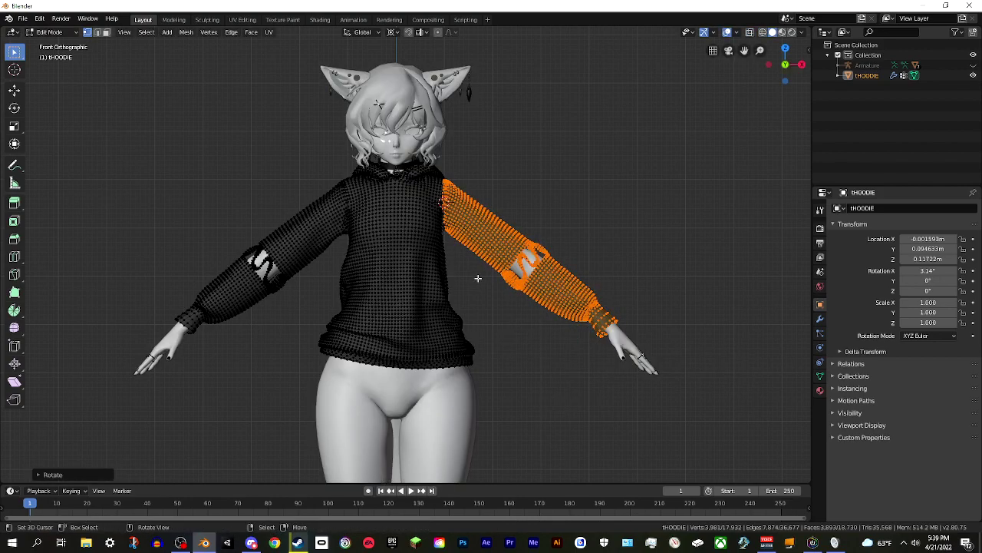
pyautogui.press('Tab')
pyautogui.moveTo(455, 285); pyautogui.dragTo(427, 287, button='middle')
pyautogui.press('g')
pyautogui.press('y')
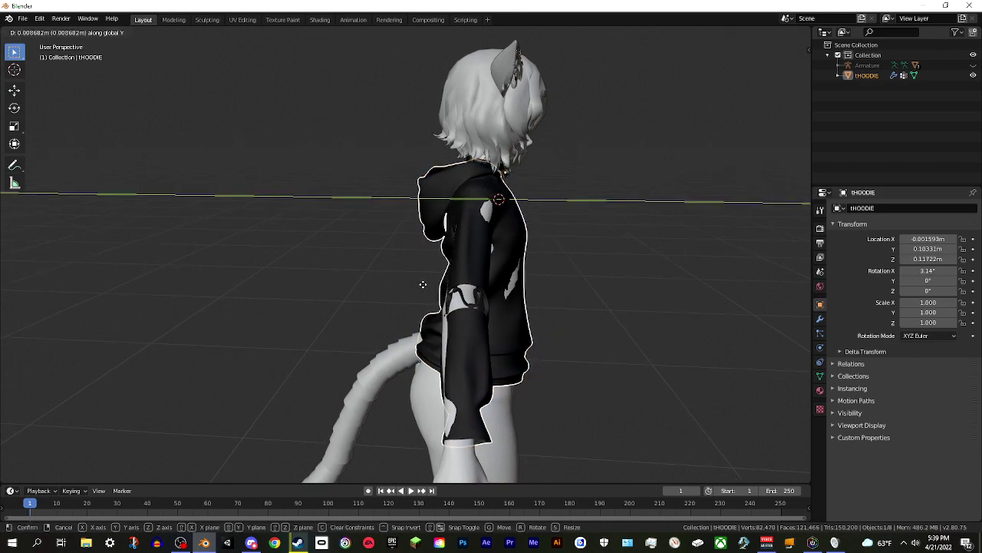
pyautogui.click(423, 284)
pyautogui.moveTo(309, 324); pyautogui.dragTo(433, 302, button='middle')
pyautogui.scroll(6, 433, 297)
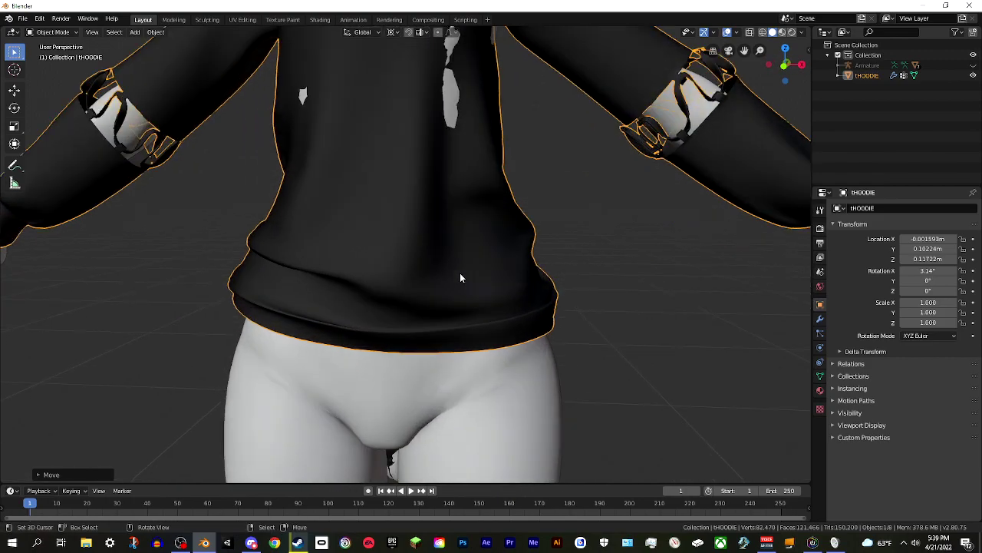
pyautogui.moveTo(460, 272); pyautogui.dragTo(490, 275, button='middle')
pyautogui.scroll(-5, 412, 277)
pyautogui.press('s')
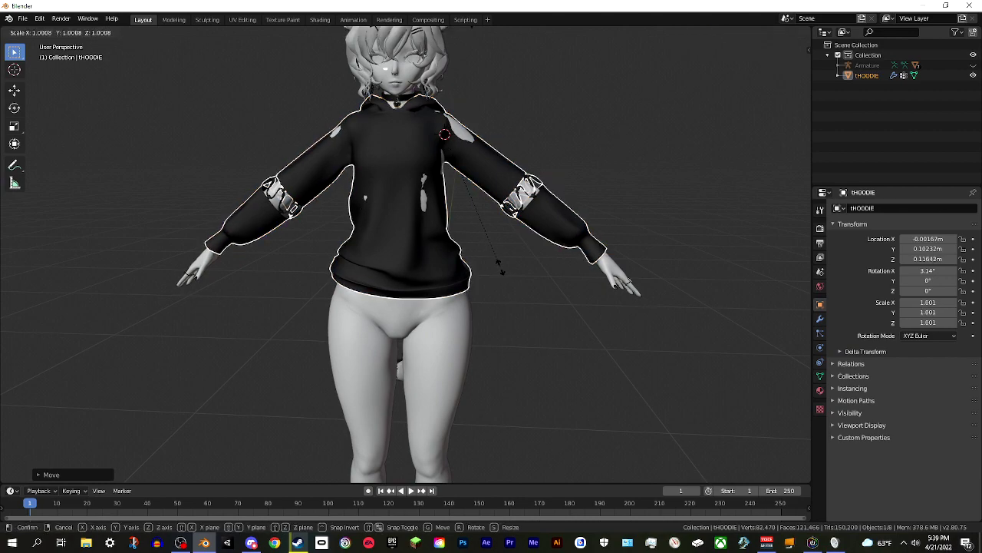
pyautogui.press('Escape')
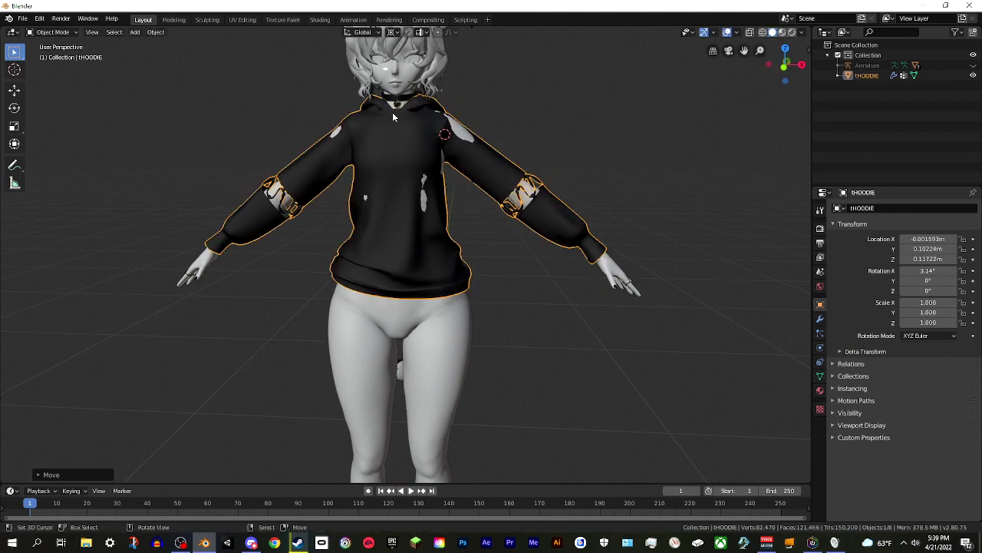
# Set the pivot point to Active Element and try scaling the whole hoodie up to cover the body
pyautogui.click(393, 33)
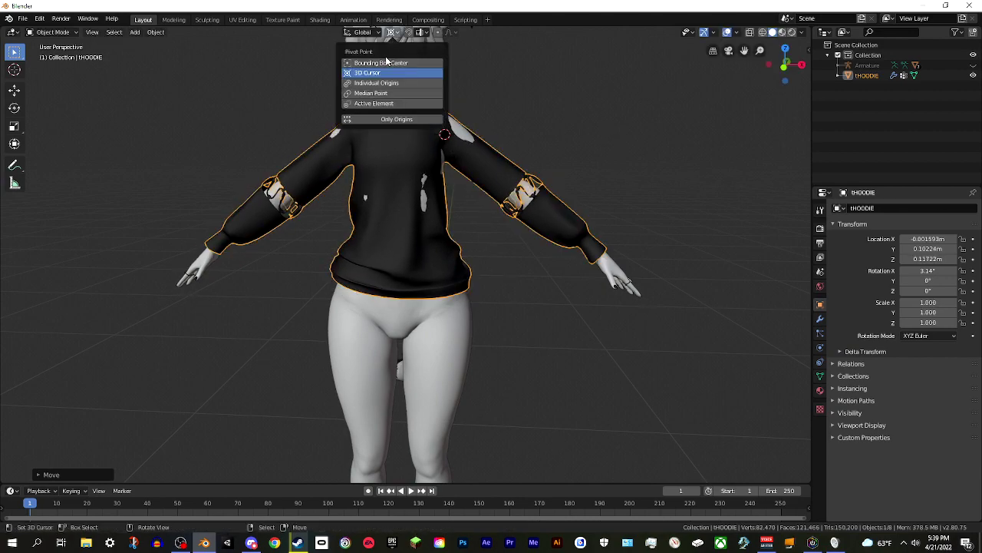
pyautogui.click(384, 103)
pyautogui.press('s')
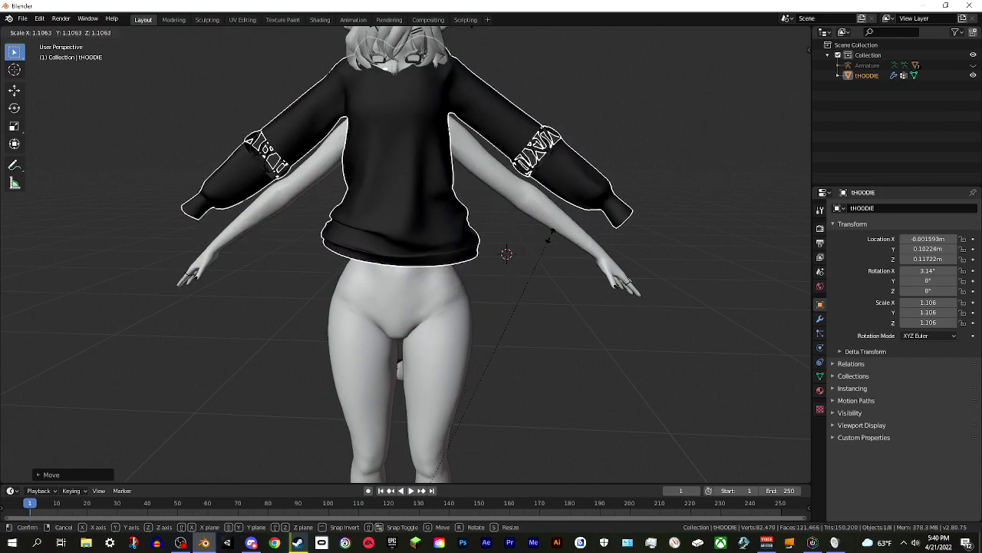
pyautogui.press('Escape')
# Switch the hoodie to Sculpt Mode in the front orthographic view and show the Draw brush's tool settings
pyautogui.moveTo(505, 225); pyautogui.dragTo(463, 255, button='middle')
pyautogui.press('KP_1')
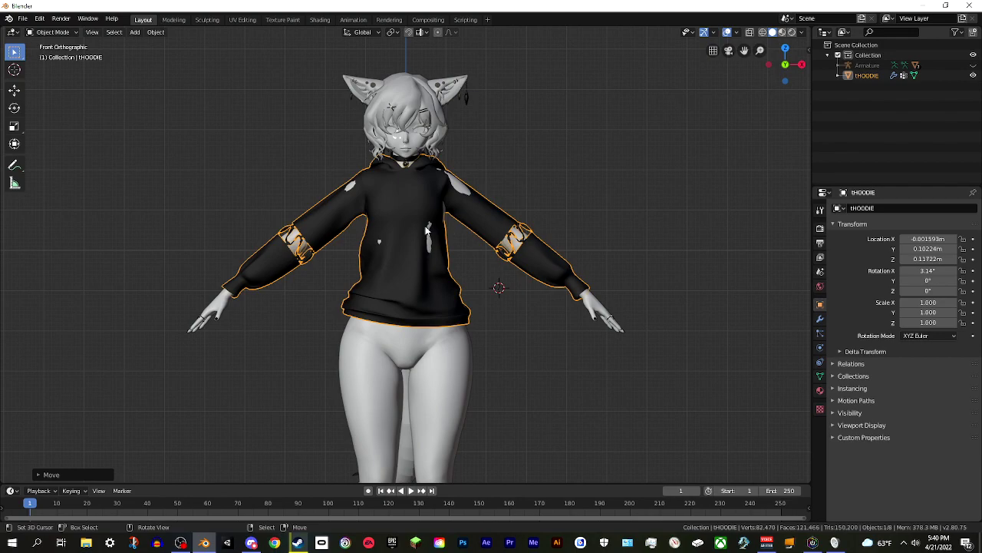
pyautogui.click(62, 34)
pyautogui.click(307, 196)
pyautogui.click(321, 202)
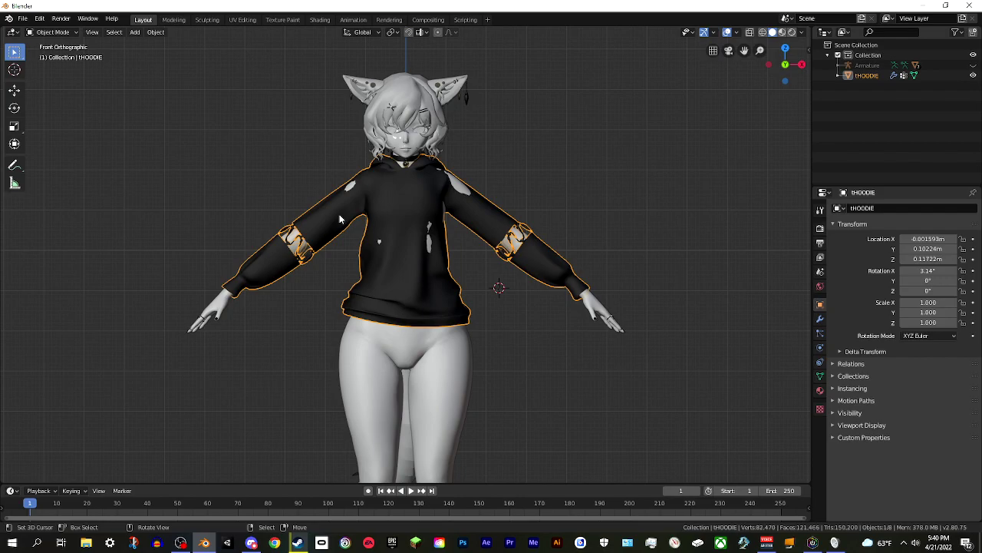
pyautogui.click(66, 34)
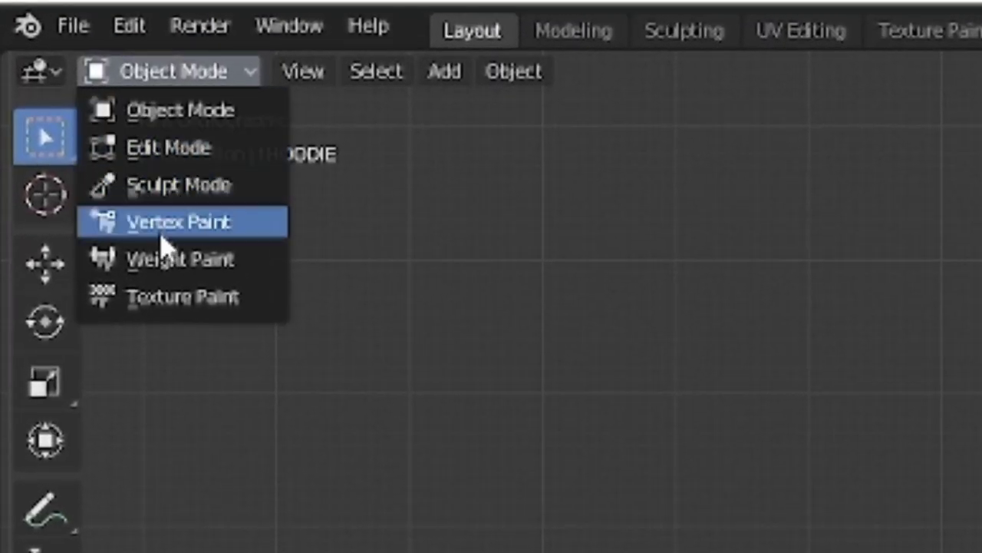
pyautogui.click(155, 190)
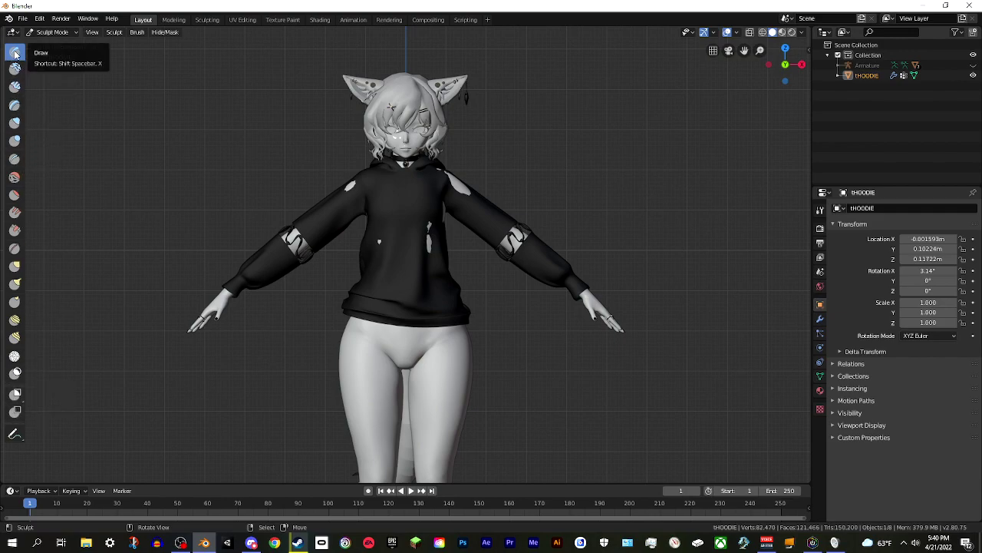
pyautogui.press('n')
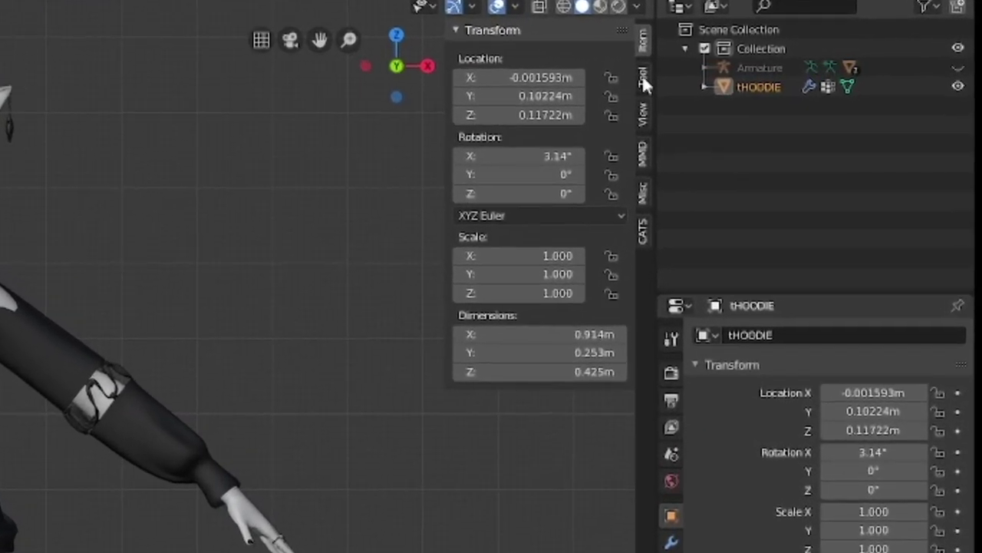
pyautogui.click(643, 75)
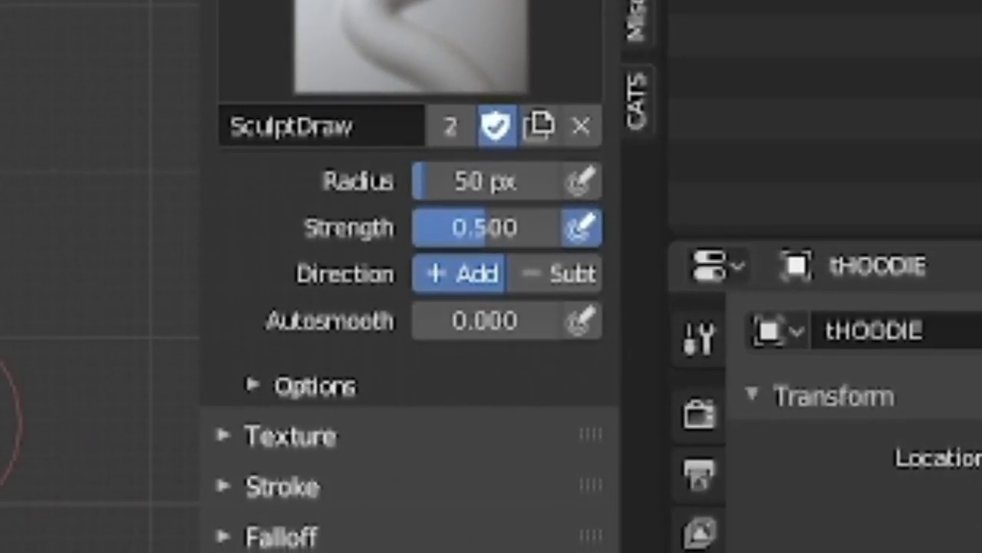
# Set the Draw brush's Autosmooth to 0.139 and try strokes over the skin patches clipping through the hoodie's front
pyautogui.moveTo(419, 322); pyautogui.dragTo(440, 322)
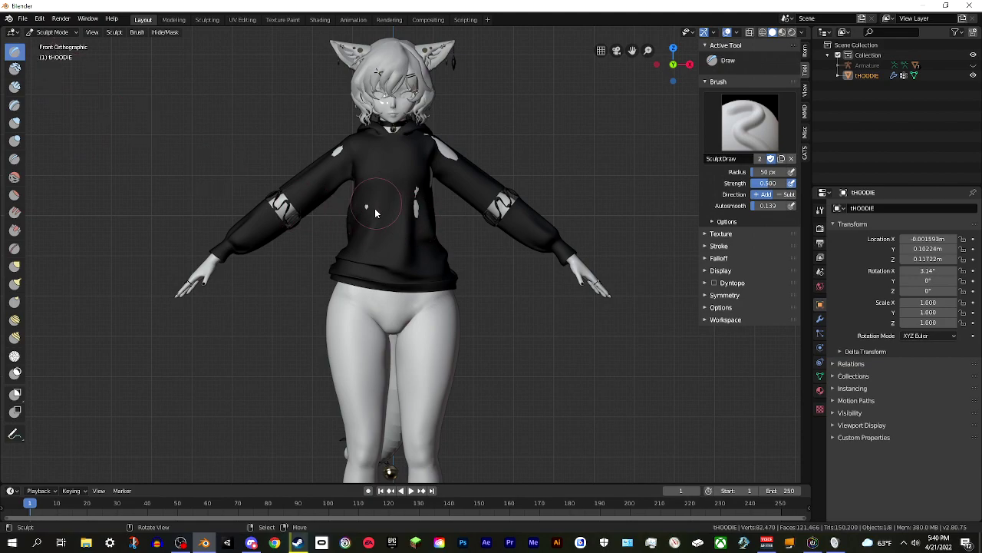
pyautogui.scroll(4, 376, 206)
pyautogui.moveTo(380, 206)
pyautogui.mouseDown(button='middle')
pyautogui.moveTo(401, 204)
pyautogui.moveTo(435, 254)
pyautogui.moveTo(434, 237)
pyautogui.mouseUp(button='middle')
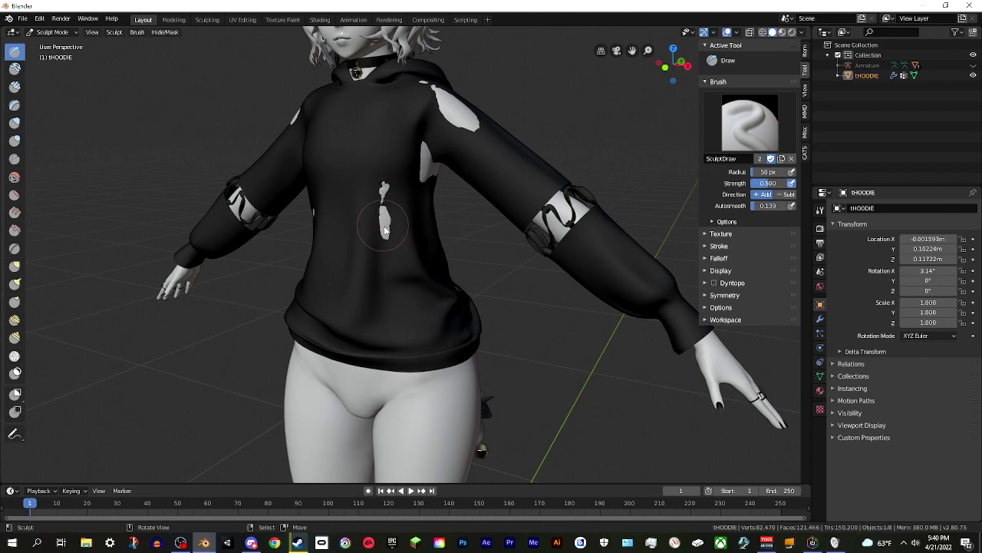
pyautogui.moveTo(383, 215); pyautogui.dragTo(394, 225)
pyautogui.moveTo(389, 195)
pyautogui.mouseDown(button='middle')
pyautogui.moveTo(307, 218)
pyautogui.moveTo(355, 209)
pyautogui.moveTo(410, 217)
pyautogui.moveTo(401, 221)
pyautogui.moveTo(390, 204)
pyautogui.moveTo(364, 219)
pyautogui.mouseUp(button='middle')
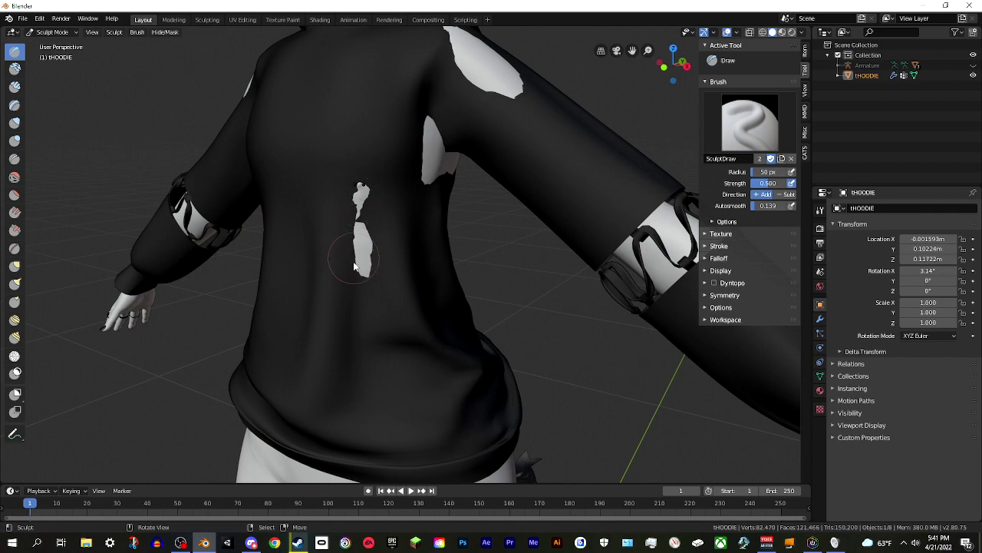
pyautogui.moveTo(363, 201); pyautogui.dragTo(361, 208)
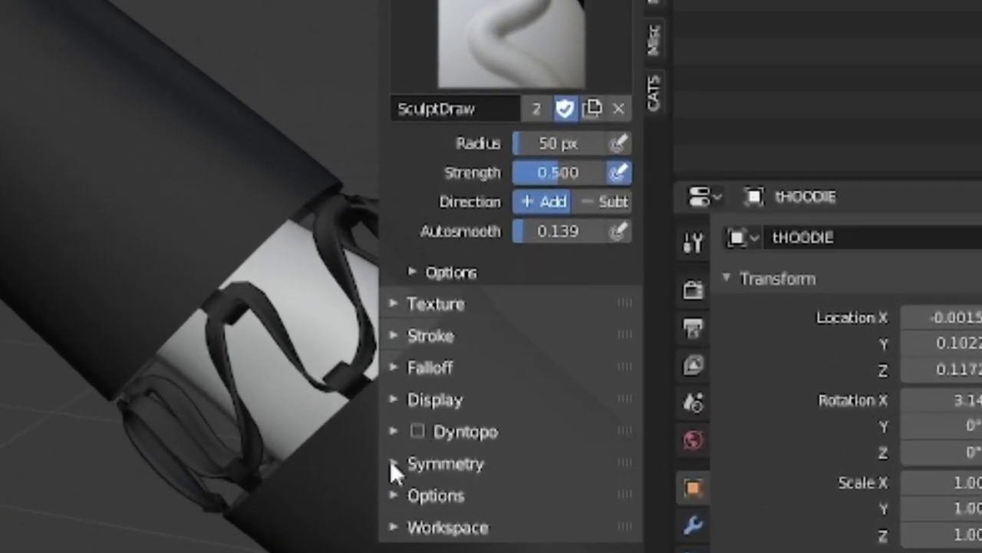
# Check the brush's symmetry options and sculpt the hoodie's front outward over the two exposed skin patches
pyautogui.click(391, 463)
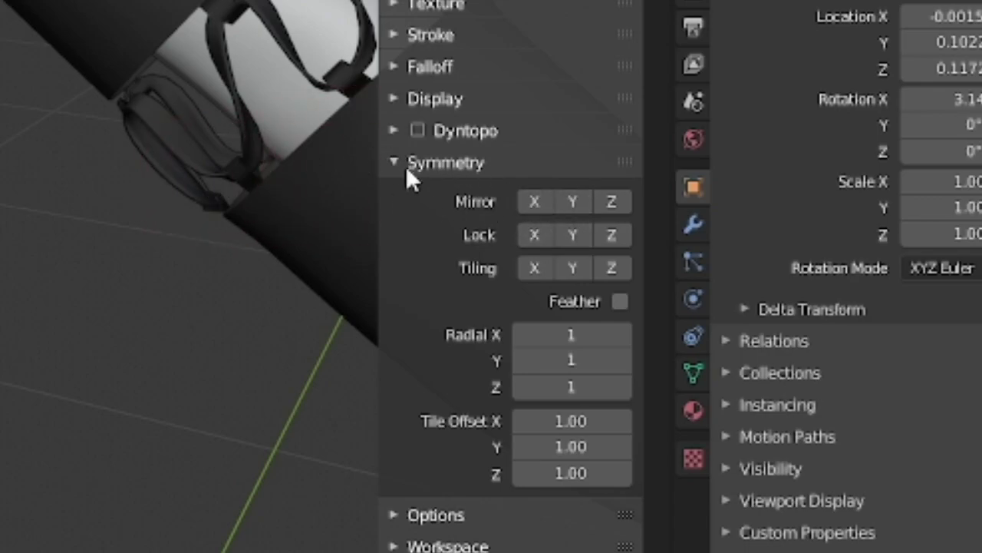
pyautogui.click(407, 170)
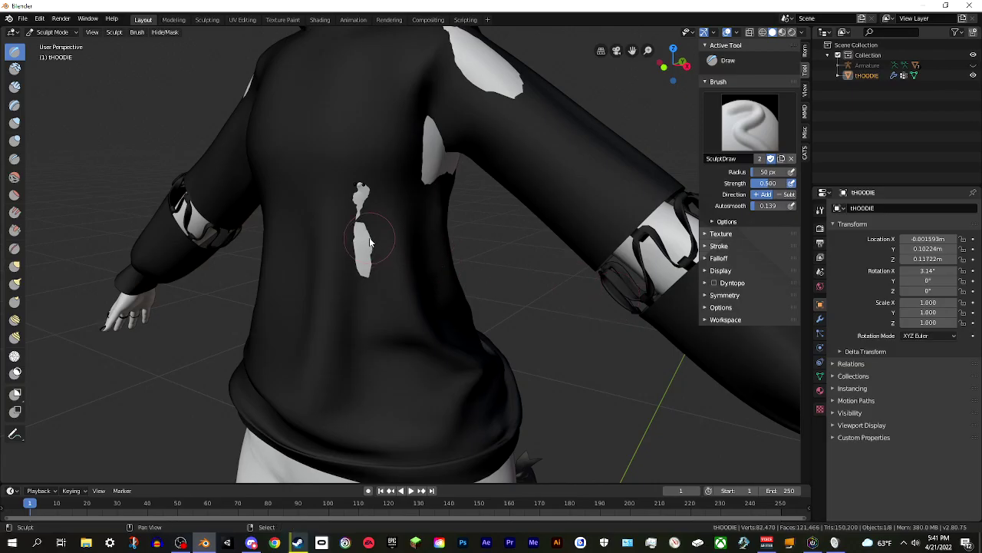
pyautogui.moveTo(369, 242); pyautogui.dragTo(415, 217, button='middle')
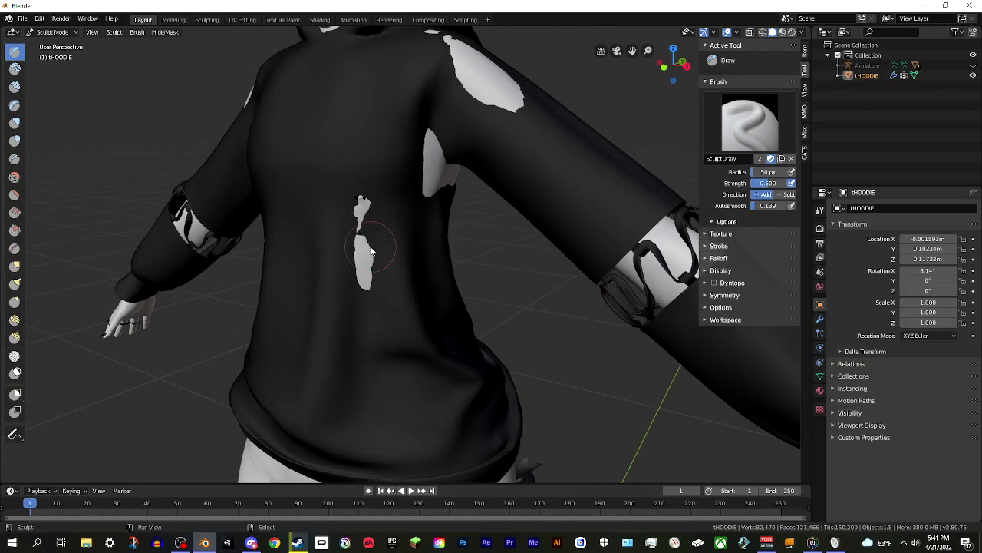
pyautogui.moveTo(358, 224)
pyautogui.mouseDown()
pyautogui.moveTo(343, 201)
pyautogui.moveTo(363, 218)
pyautogui.mouseUp()
pyautogui.moveTo(362, 206)
pyautogui.mouseDown()
pyautogui.moveTo(363, 289)
pyautogui.moveTo(375, 253)
pyautogui.mouseUp()
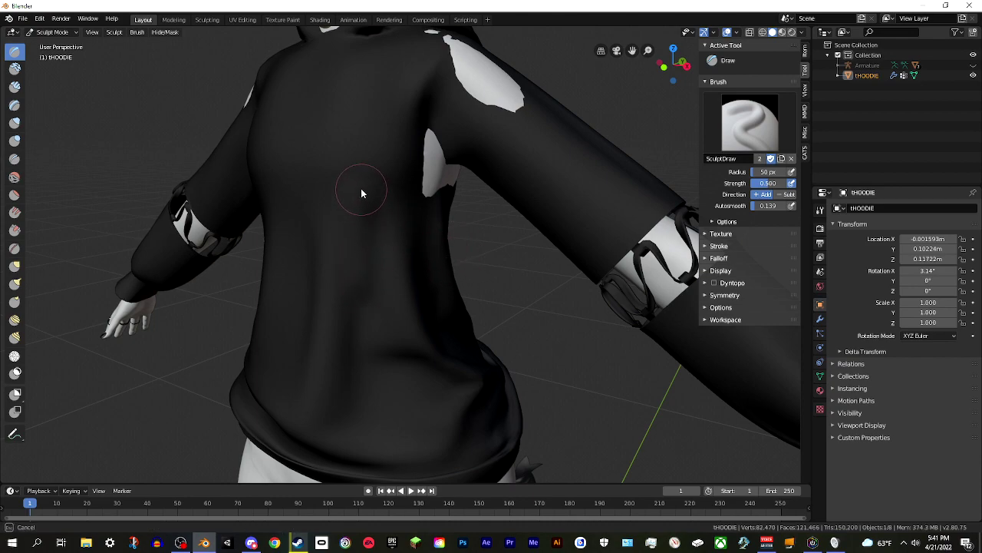
# Sculpt the hoodie outward over the skin patches around the avatar's left side and shoulder
pyautogui.moveTo(427, 279)
pyautogui.mouseDown(button='middle')
pyautogui.moveTo(383, 263)
pyautogui.moveTo(370, 233)
pyautogui.moveTo(359, 248)
pyautogui.moveTo(322, 244)
pyautogui.moveTo(442, 273)
pyautogui.moveTo(394, 273)
pyautogui.moveTo(406, 226)
pyautogui.moveTo(363, 219)
pyautogui.moveTo(349, 255)
pyautogui.moveTo(358, 213)
pyautogui.moveTo(429, 278)
pyautogui.moveTo(376, 223)
pyautogui.mouseUp(button='middle')
pyautogui.moveTo(376, 222)
pyautogui.mouseDown()
pyautogui.moveTo(365, 200)
pyautogui.moveTo(337, 205)
pyautogui.moveTo(343, 179)
pyautogui.mouseUp()
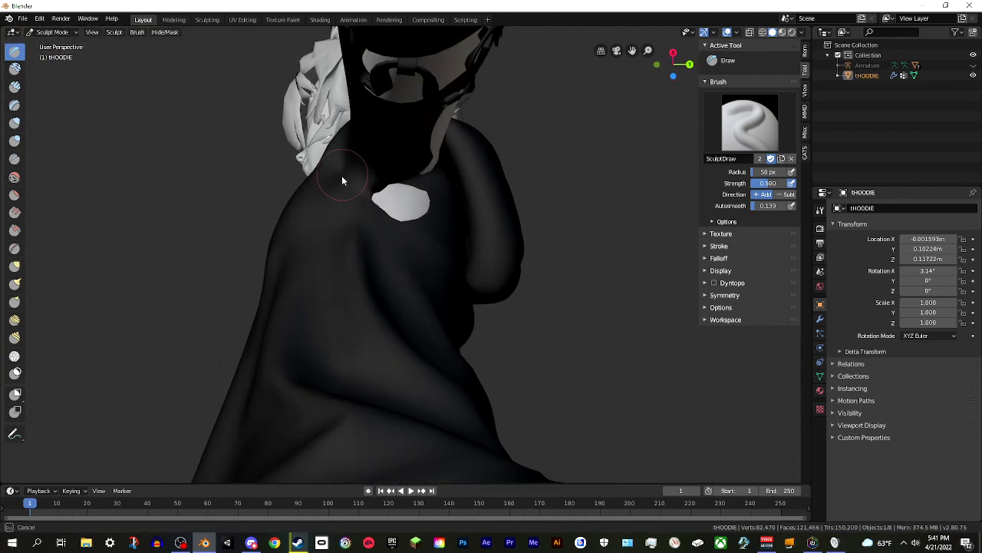
pyautogui.moveTo(401, 212); pyautogui.dragTo(413, 193)
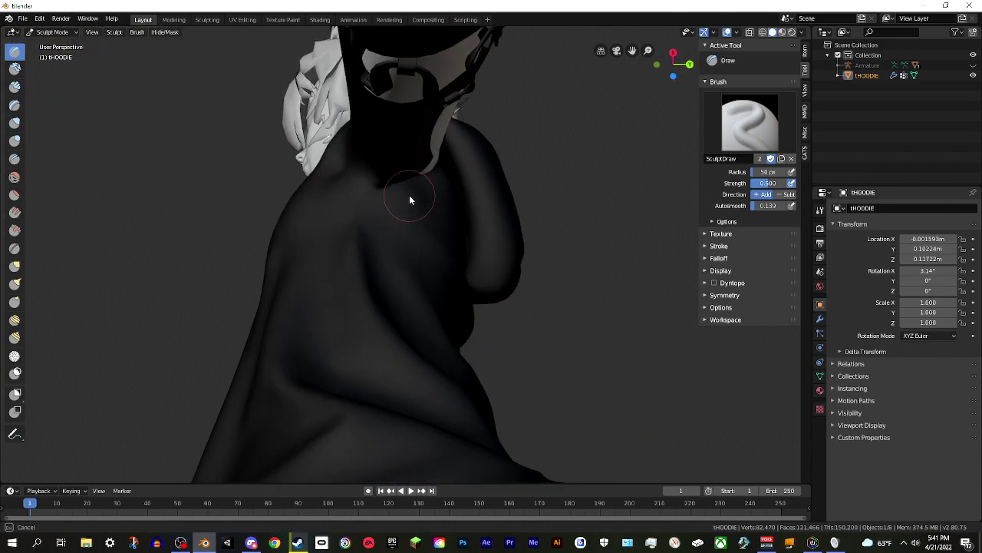
# Set the Draw brush's direction to Subtract and sculpt the bulging fabric on the hoodie's back inward
pyautogui.moveTo(395, 259); pyautogui.dragTo(357, 281, button='middle')
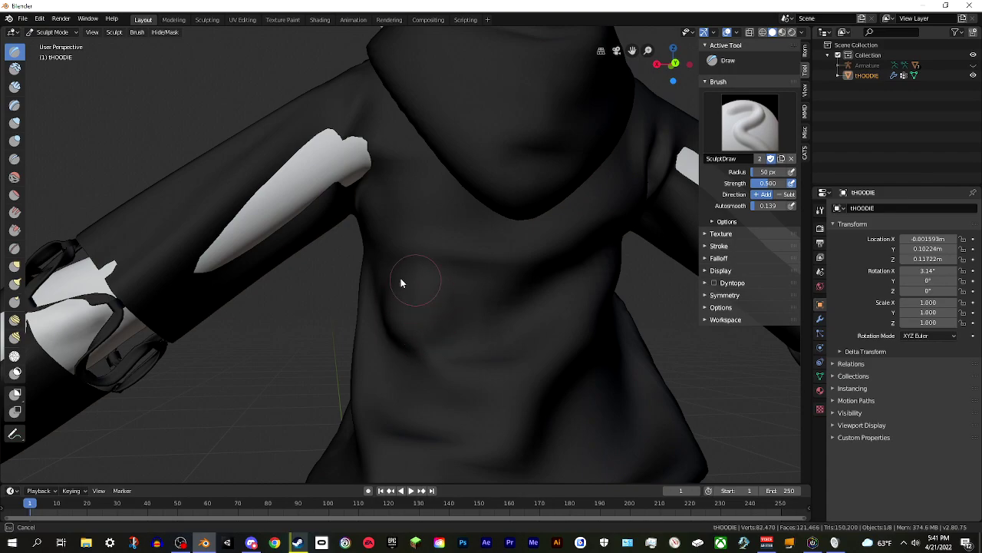
pyautogui.moveTo(417, 300)
pyautogui.mouseDown(button='middle')
pyautogui.moveTo(579, 307)
pyautogui.moveTo(448, 300)
pyautogui.moveTo(500, 294)
pyautogui.moveTo(459, 317)
pyautogui.moveTo(423, 307)
pyautogui.moveTo(439, 299)
pyautogui.mouseUp(button='middle')
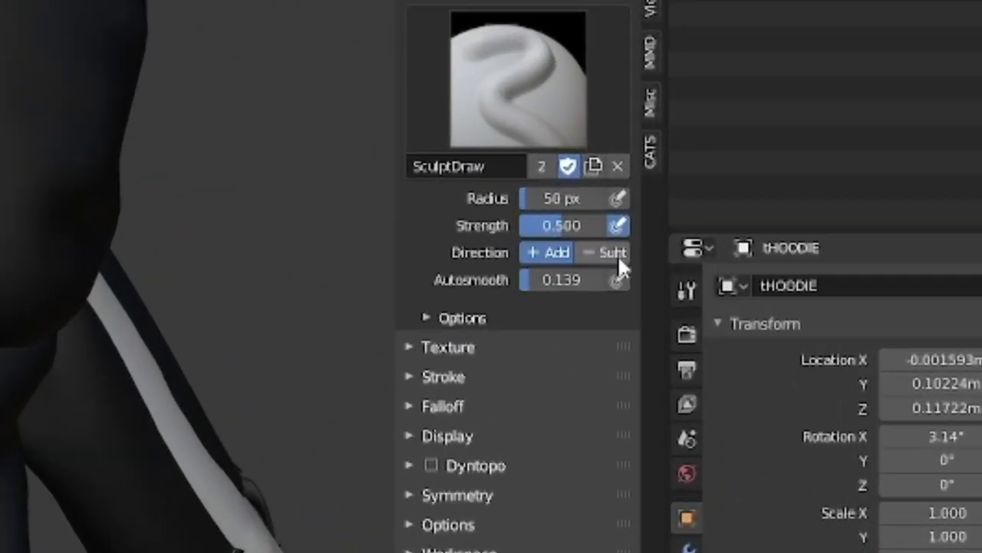
pyautogui.click(610, 252)
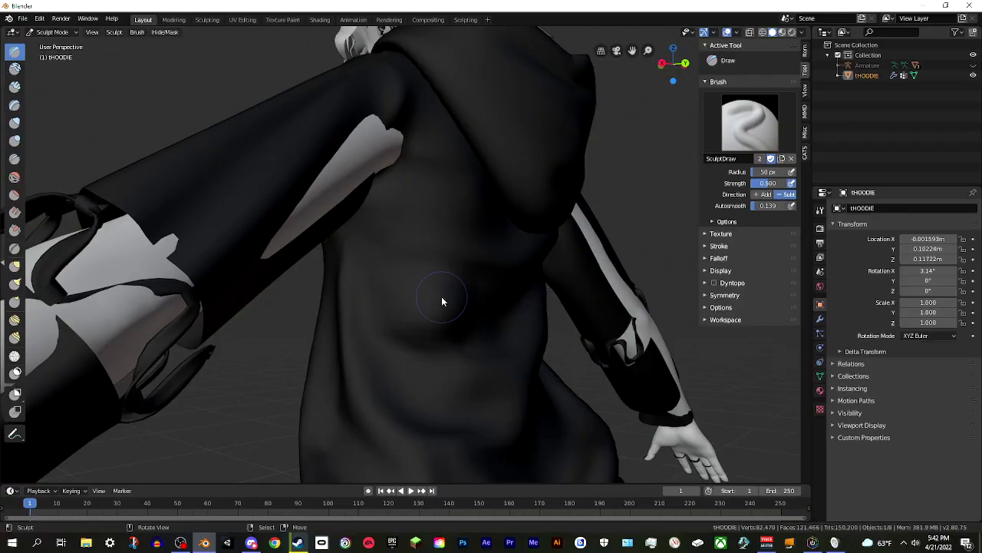
pyautogui.moveTo(432, 282)
pyautogui.mouseDown()
pyautogui.moveTo(426, 298)
pyautogui.moveTo(438, 318)
pyautogui.mouseUp()
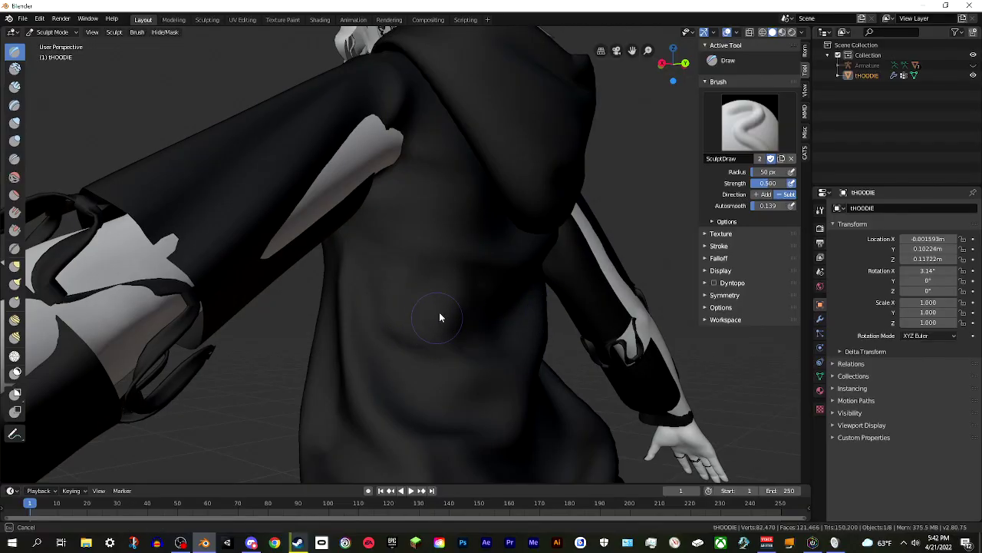
# Return the Draw brush to Add and sculpt the back of the avatar's left sleeve outward over the exposed arm
pyautogui.moveTo(422, 277)
pyautogui.mouseDown(button='middle')
pyautogui.moveTo(581, 287)
pyautogui.moveTo(566, 300)
pyautogui.moveTo(482, 314)
pyautogui.moveTo(502, 307)
pyautogui.moveTo(369, 224)
pyautogui.moveTo(379, 207)
pyautogui.moveTo(471, 274)
pyautogui.moveTo(446, 222)
pyautogui.mouseUp(button='middle')
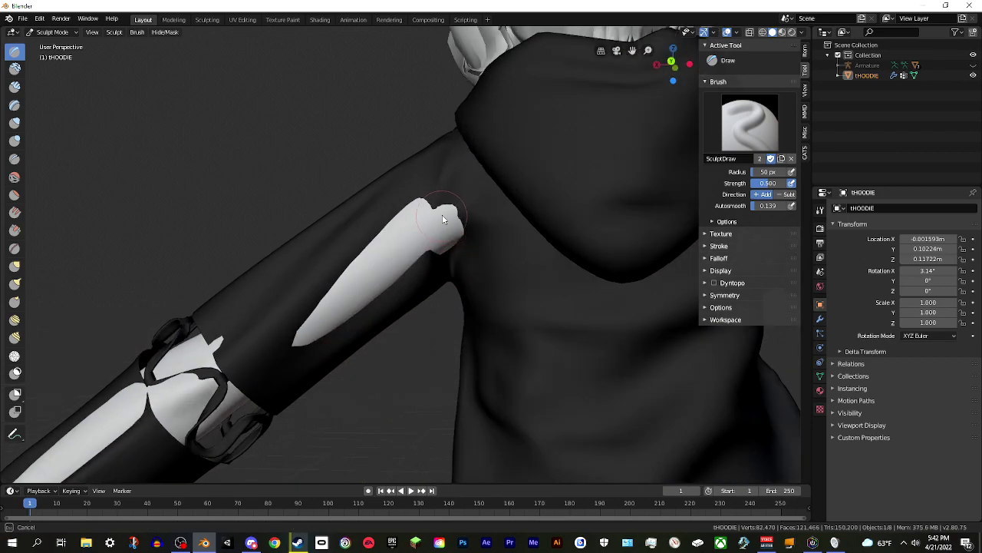
pyautogui.moveTo(430, 227)
pyautogui.mouseDown()
pyautogui.moveTo(419, 218)
pyautogui.moveTo(374, 287)
pyautogui.moveTo(330, 322)
pyautogui.mouseUp()
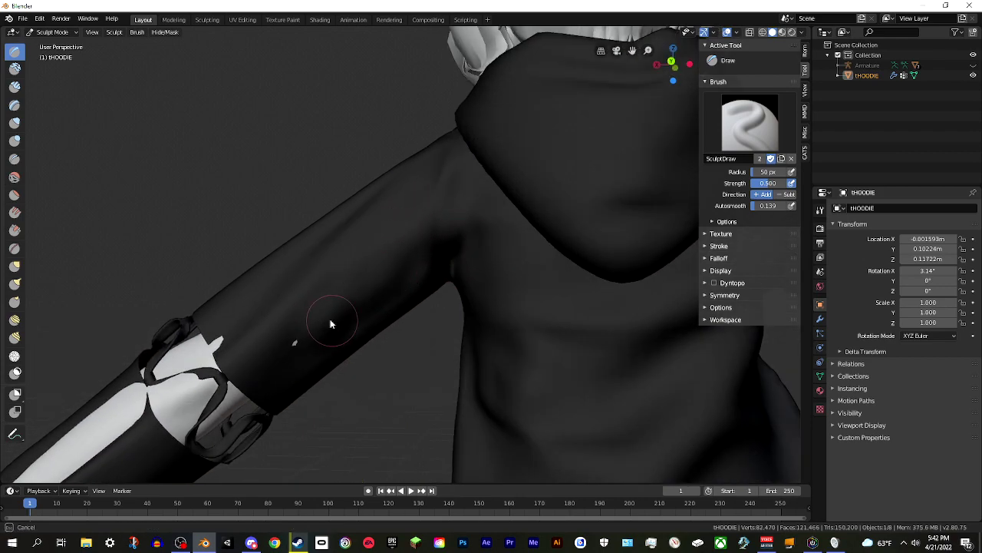
pyautogui.moveTo(307, 333)
pyautogui.mouseDown(button='middle')
pyautogui.moveTo(319, 312)
pyautogui.moveTo(343, 328)
pyautogui.moveTo(428, 288)
pyautogui.mouseUp(button='middle')
pyautogui.moveTo(403, 288)
pyautogui.mouseDown()
pyautogui.moveTo(381, 257)
pyautogui.moveTo(385, 301)
pyautogui.moveTo(362, 266)
pyautogui.moveTo(366, 298)
pyautogui.moveTo(334, 322)
pyautogui.moveTo(302, 312)
pyautogui.moveTo(278, 365)
pyautogui.moveTo(231, 372)
pyautogui.moveTo(227, 432)
pyautogui.moveTo(211, 430)
pyautogui.moveTo(192, 394)
pyautogui.moveTo(191, 425)
pyautogui.moveTo(131, 441)
pyautogui.moveTo(186, 428)
pyautogui.moveTo(229, 438)
pyautogui.moveTo(211, 458)
pyautogui.mouseUp()
pyautogui.moveTo(210, 458)
pyautogui.mouseDown(button='middle')
pyautogui.moveTo(373, 316)
pyautogui.moveTo(497, 320)
pyautogui.moveTo(373, 329)
pyautogui.moveTo(438, 323)
pyautogui.mouseUp(button='middle')
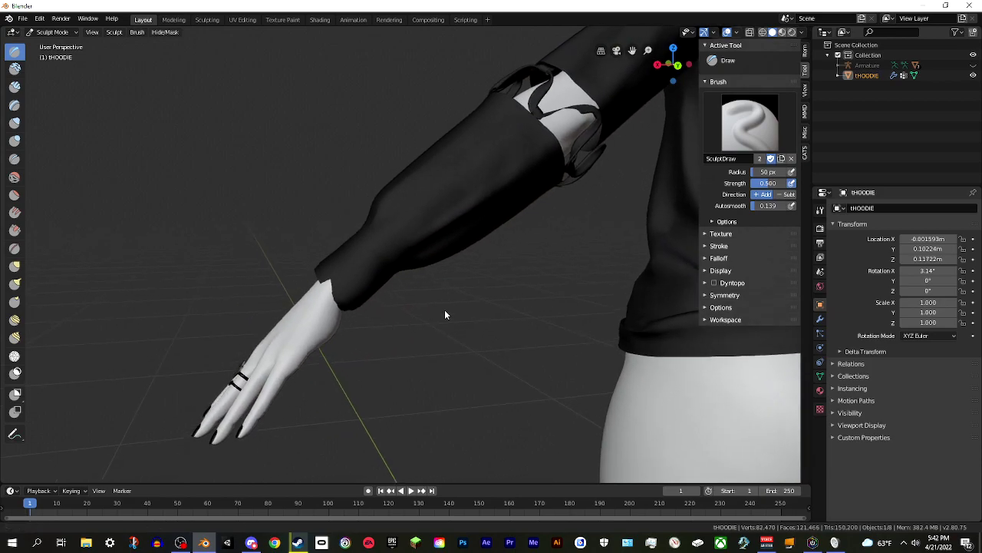
# Refine the cuff and sleeve on the avatar's left arm with Draw strokes, switching the brush direction to Subtract along the way
pyautogui.scroll(5, 417, 285)
pyautogui.moveTo(335, 260); pyautogui.dragTo(358, 252)
pyautogui.moveTo(359, 252); pyautogui.dragTo(415, 253, button='middle')
pyautogui.moveTo(340, 227)
pyautogui.mouseDown()
pyautogui.moveTo(381, 249)
pyautogui.moveTo(330, 263)
pyautogui.moveTo(345, 241)
pyautogui.moveTo(371, 248)
pyautogui.moveTo(345, 249)
pyautogui.mouseUp()
pyautogui.click(788, 194)
pyautogui.moveTo(346, 250); pyautogui.dragTo(402, 260, button='middle')
pyautogui.moveTo(409, 201)
pyautogui.mouseDown()
pyautogui.moveTo(386, 226)
pyautogui.moveTo(366, 181)
pyautogui.moveTo(323, 193)
pyautogui.moveTo(325, 163)
pyautogui.moveTo(293, 148)
pyautogui.moveTo(300, 121)
pyautogui.moveTo(292, 68)
pyautogui.moveTo(270, 76)
pyautogui.mouseUp()
pyautogui.moveTo(285, 222); pyautogui.dragTo(461, 230, button='middle')
pyautogui.moveTo(281, 208)
pyautogui.mouseDown()
pyautogui.moveTo(230, 249)
pyautogui.moveTo(220, 277)
pyautogui.mouseUp()
# With Add direction, sculpt over the skin patches at the armpit and torso and fill out the avatar's right sleeve from behind
pyautogui.moveTo(227, 264)
pyautogui.mouseDown(button='middle')
pyautogui.moveTo(392, 171)
pyautogui.moveTo(438, 278)
pyautogui.mouseUp(button='middle')
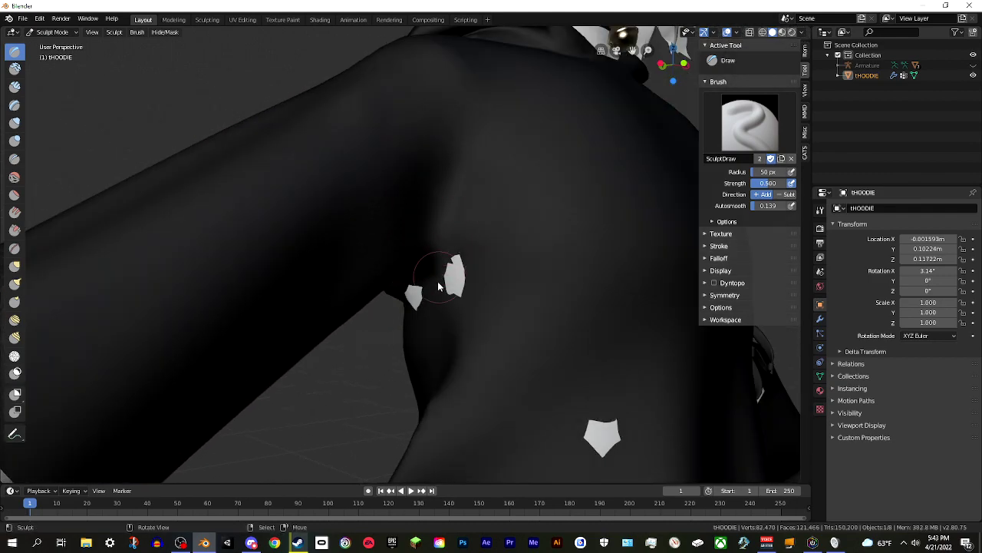
pyautogui.moveTo(456, 264); pyautogui.dragTo(417, 295)
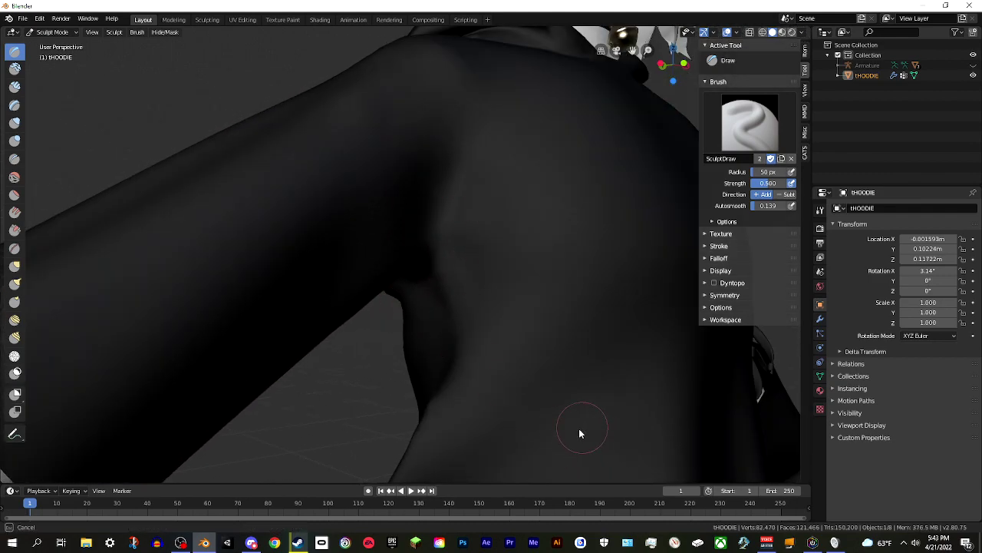
pyautogui.scroll(-4, 565, 376)
pyautogui.scroll(-2, 475, 381)
pyautogui.moveTo(475, 382)
pyautogui.mouseDown(button='middle')
pyautogui.moveTo(384, 292)
pyautogui.moveTo(478, 317)
pyautogui.moveTo(403, 170)
pyautogui.mouseUp(button='middle')
pyautogui.moveTo(402, 169)
pyautogui.mouseDown()
pyautogui.moveTo(472, 245)
pyautogui.moveTo(603, 305)
pyautogui.moveTo(644, 348)
pyautogui.moveTo(647, 340)
pyautogui.mouseUp()
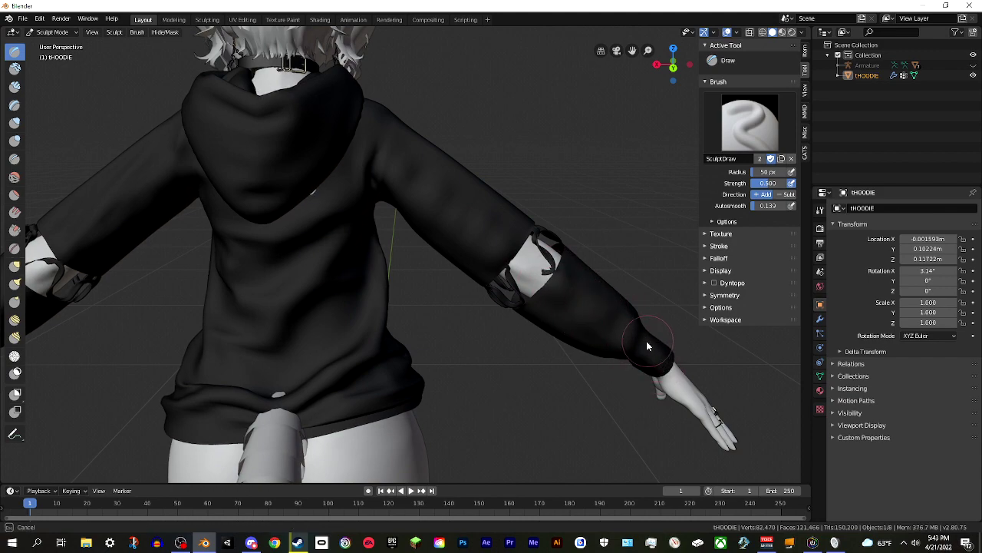
pyautogui.moveTo(565, 281)
pyautogui.mouseDown()
pyautogui.moveTo(508, 269)
pyautogui.moveTo(491, 285)
pyautogui.mouseUp()
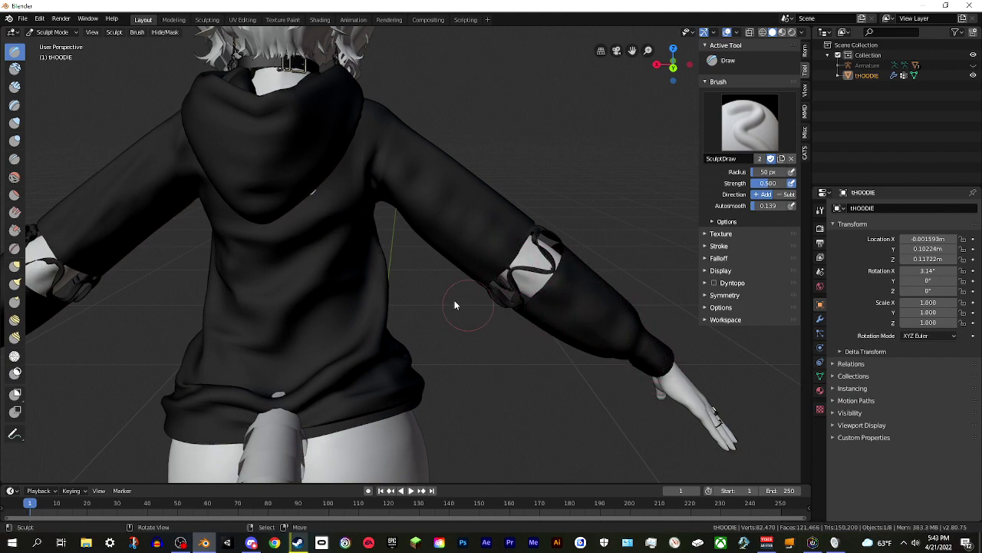
# Return the hoodie to Object Mode and unhide the avatar's armature
pyautogui.moveTo(338, 254)
pyautogui.mouseDown(button='middle')
pyautogui.moveTo(293, 209)
pyautogui.moveTo(423, 207)
pyautogui.moveTo(397, 232)
pyautogui.moveTo(414, 275)
pyautogui.moveTo(496, 284)
pyautogui.moveTo(407, 246)
pyautogui.moveTo(466, 286)
pyautogui.moveTo(426, 291)
pyautogui.moveTo(412, 311)
pyautogui.moveTo(449, 267)
pyautogui.moveTo(407, 269)
pyautogui.moveTo(412, 257)
pyautogui.moveTo(450, 279)
pyautogui.moveTo(460, 252)
pyautogui.moveTo(397, 262)
pyautogui.moveTo(445, 277)
pyautogui.moveTo(478, 277)
pyautogui.moveTo(445, 267)
pyautogui.moveTo(481, 269)
pyautogui.moveTo(445, 270)
pyautogui.moveTo(432, 285)
pyautogui.moveTo(441, 266)
pyautogui.moveTo(443, 299)
pyautogui.moveTo(475, 281)
pyautogui.mouseUp(button='middle')
pyautogui.click(61, 29)
pyautogui.click(162, 69)
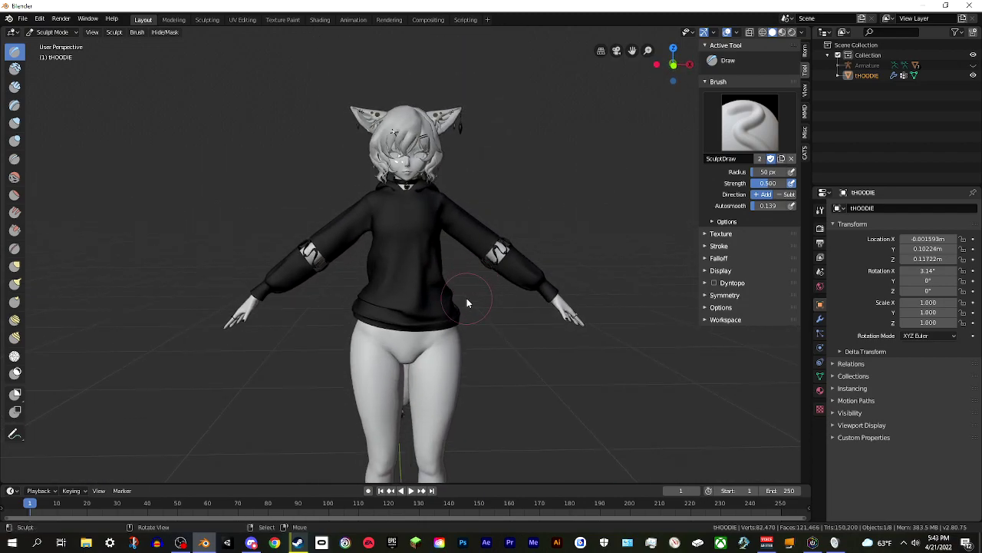
pyautogui.click(58, 31)
pyautogui.click(51, 40)
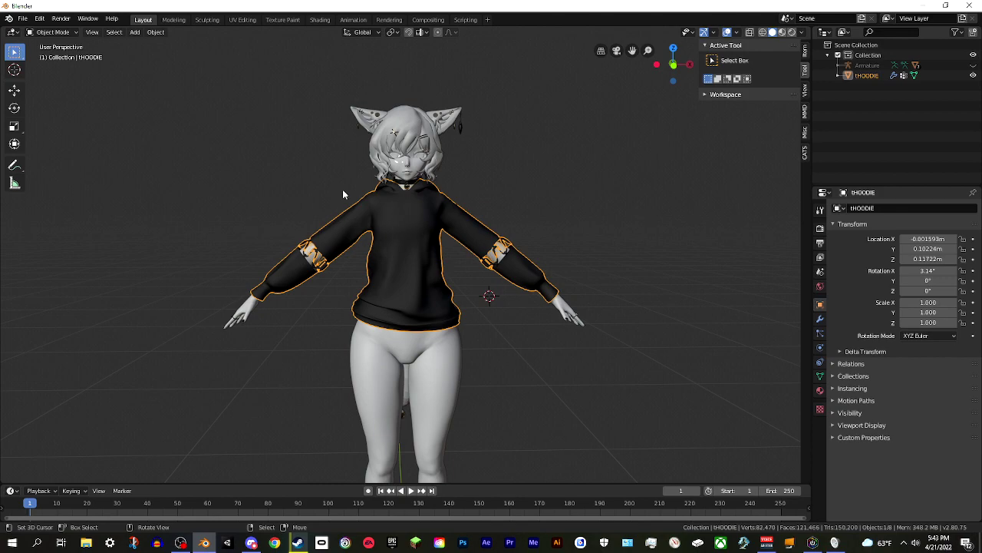
pyautogui.press('g')
pyautogui.rightClick(449, 224)
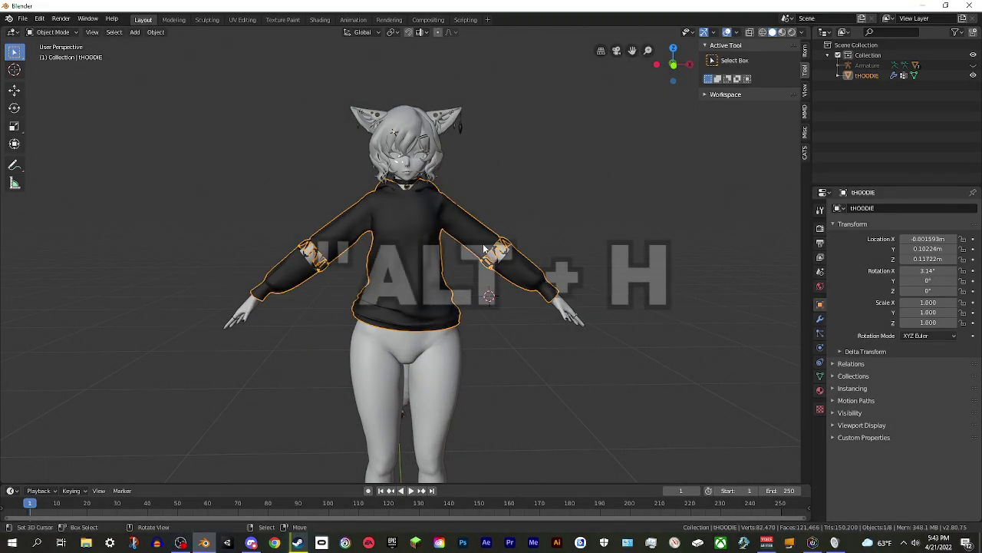
pyautogui.hotkey('alt', 'h')
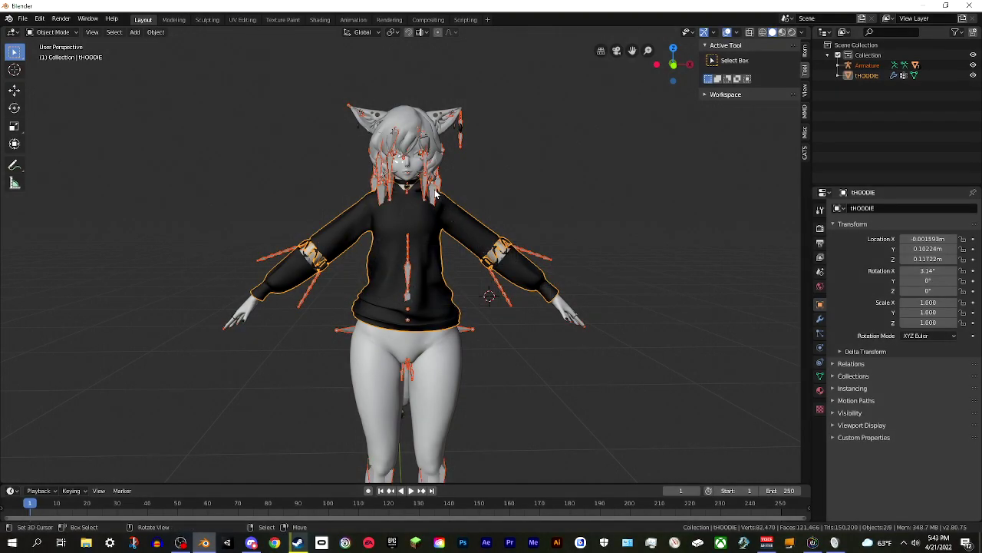
# Select only the armature and switch it to Pose Mode
pyautogui.click(435, 194)
pyautogui.scroll(5, 447, 187)
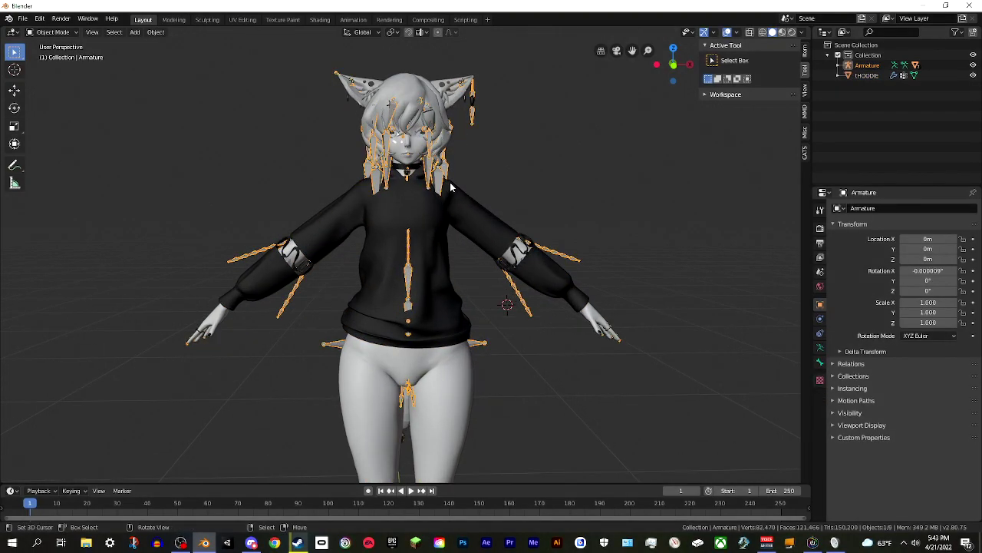
pyautogui.moveTo(449, 186)
pyautogui.mouseDown(button='middle')
pyautogui.moveTo(368, 192)
pyautogui.moveTo(453, 188)
pyautogui.mouseUp(button='middle')
pyautogui.click(52, 32)
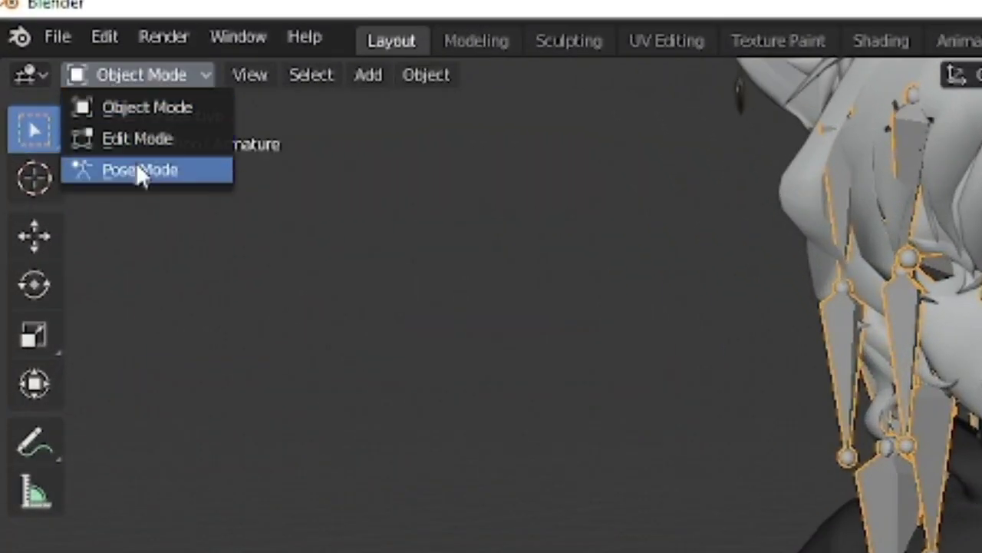
pyautogui.click(138, 170)
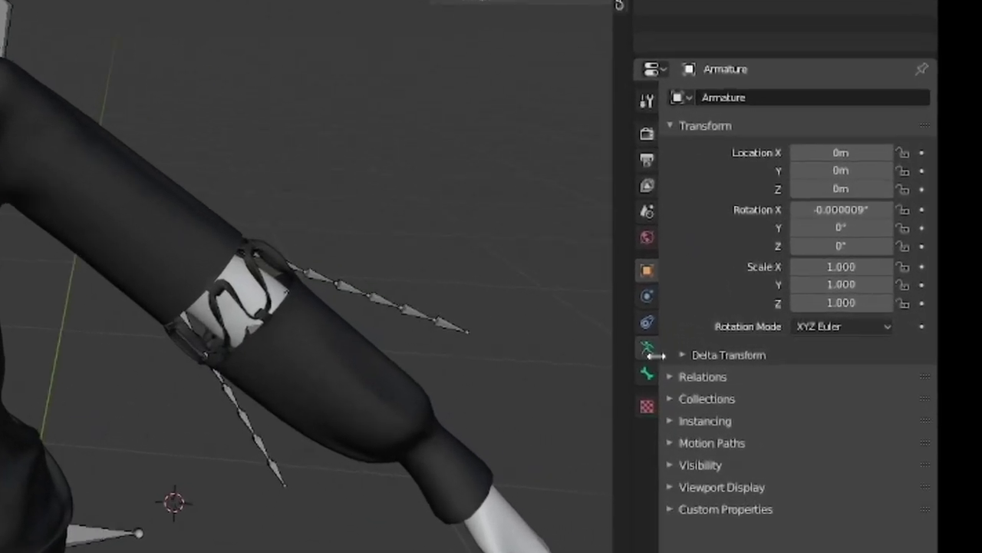
# Turn on In Front in the armature's viewport display settings
pyautogui.click(642, 346)
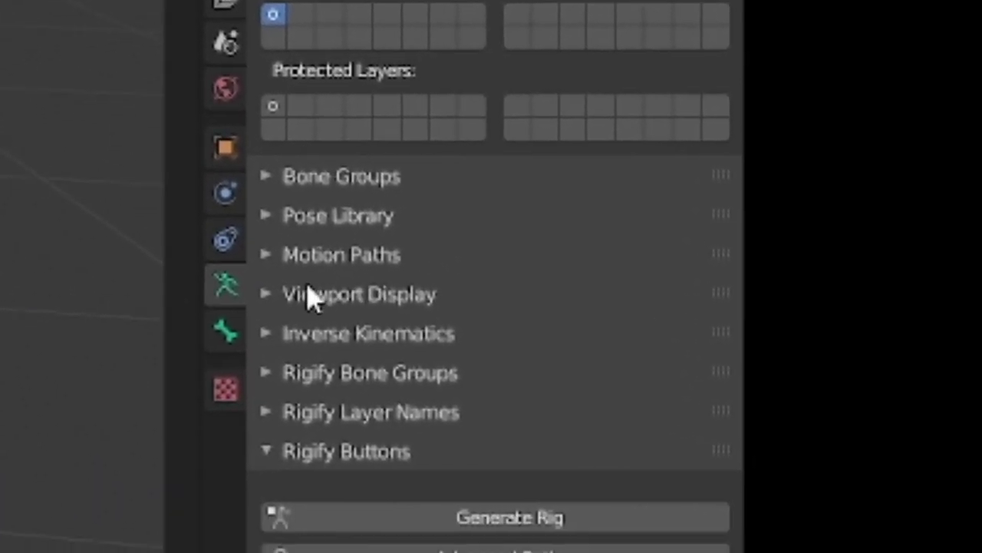
pyautogui.click(480, 350)
pyautogui.click(672, 297)
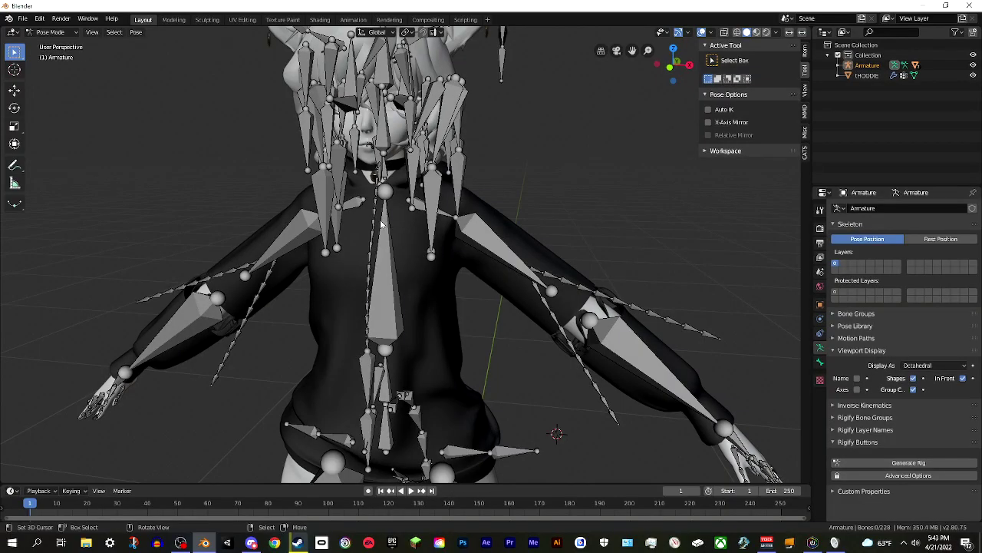
# Test-rotate the Chest and Left_arm bones to check whether the hoodie follows, cancelling each rotation
pyautogui.click(381, 223)
pyautogui.press('r')
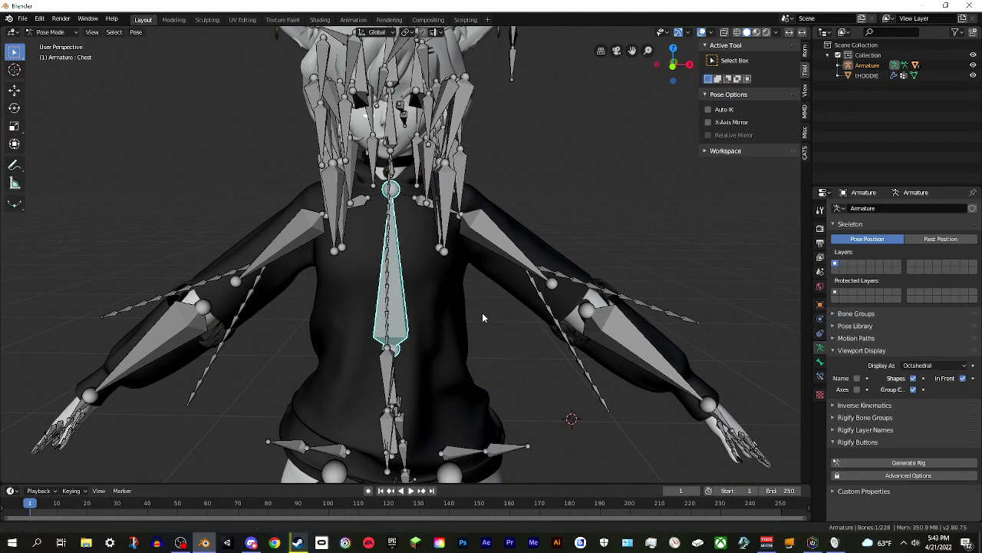
pyautogui.rightClick(538, 244)
pyautogui.click(538, 186)
pyautogui.press('r')
pyautogui.press('Escape')
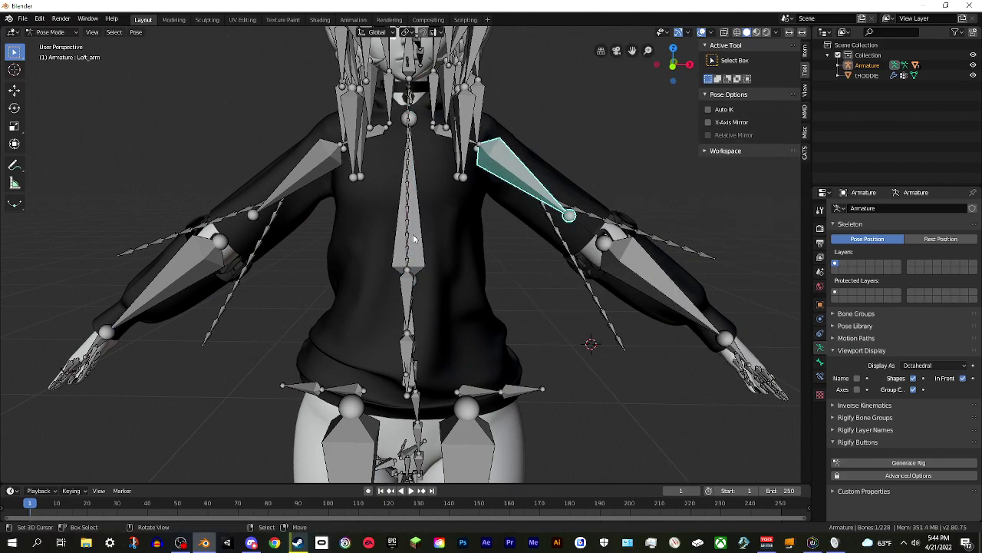
# Return the armature to Object Mode and deselect every object
pyautogui.click(48, 32)
pyautogui.click(42, 40)
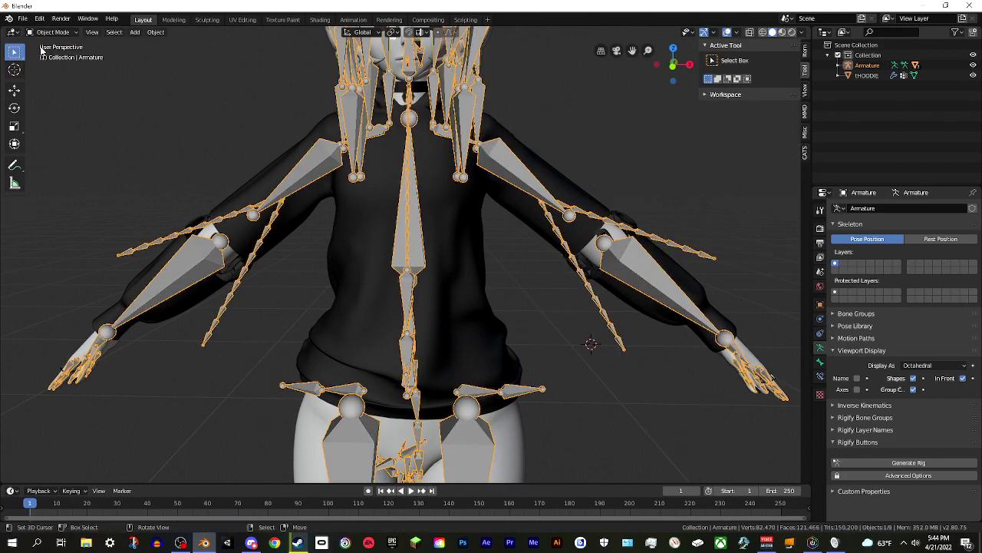
pyautogui.moveTo(277, 167); pyautogui.dragTo(265, 192, button='middle')
pyautogui.click(261, 181)
pyautogui.press('a')
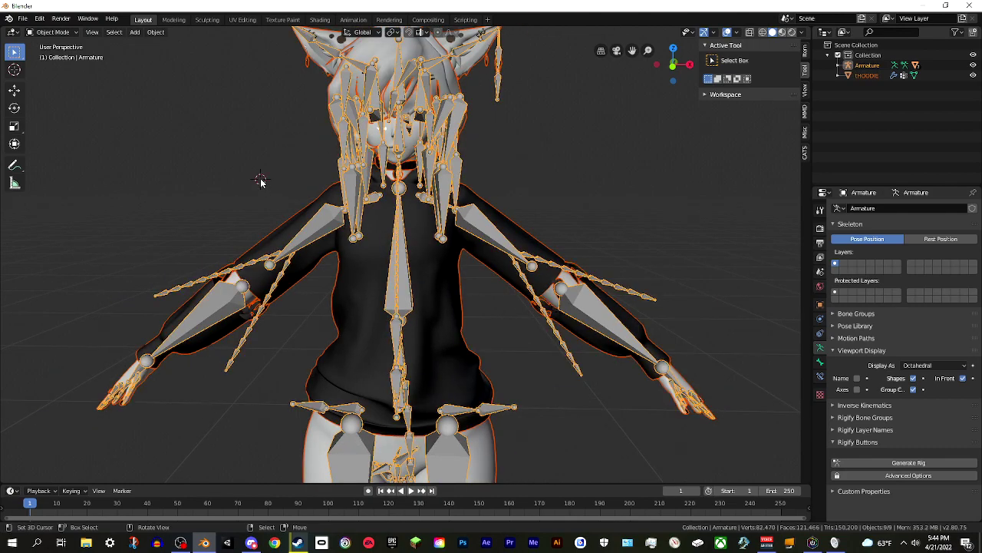
pyautogui.hotkey('alt', 'a')
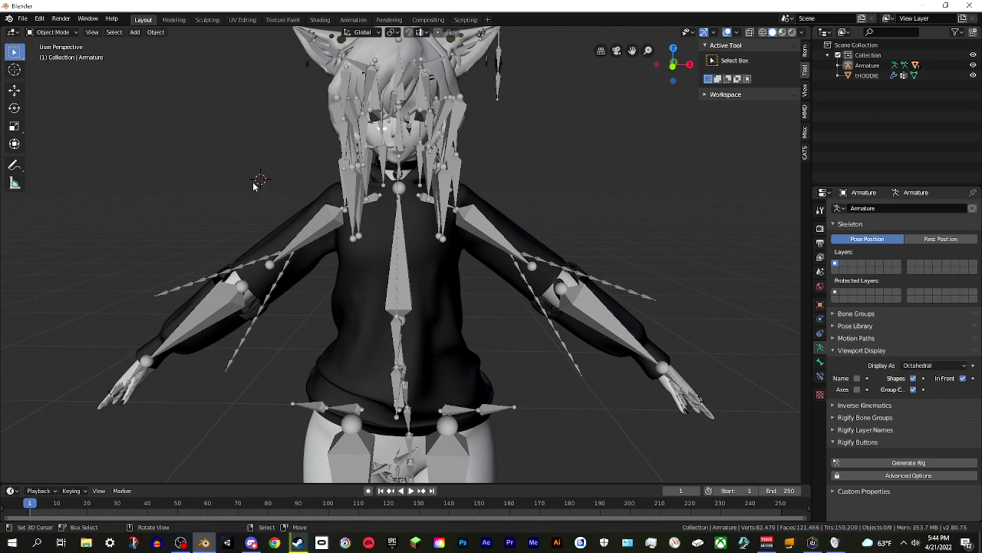
# Select the hoodie, add the armature as the active object, and parent the hoodie to it with an Armature Deform option
pyautogui.keyDown('shift'); pyautogui.rightClick(208, 193); pyautogui.keyUp('shift')
pyautogui.click(456, 283)
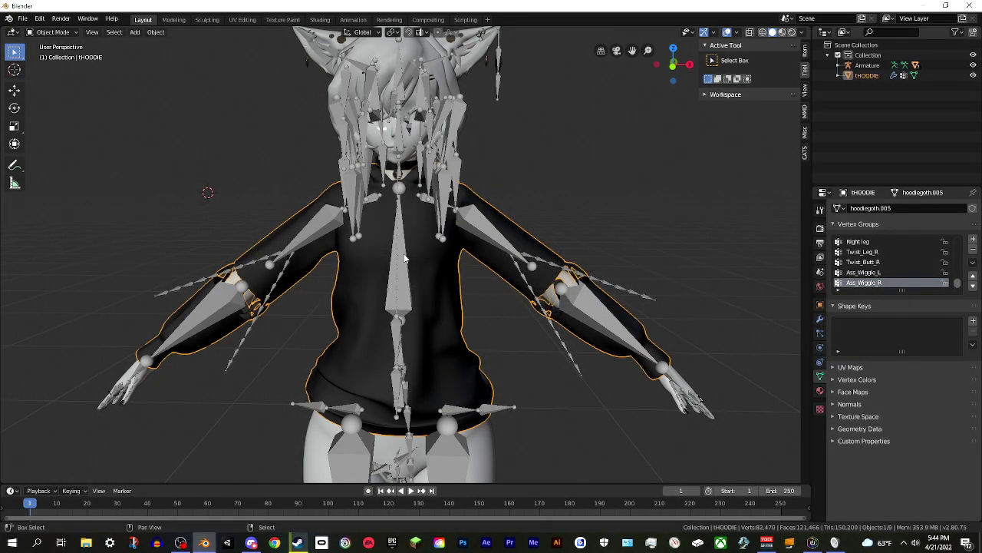
pyautogui.keyDown('shift'); pyautogui.click(404, 259); pyautogui.keyUp('shift')
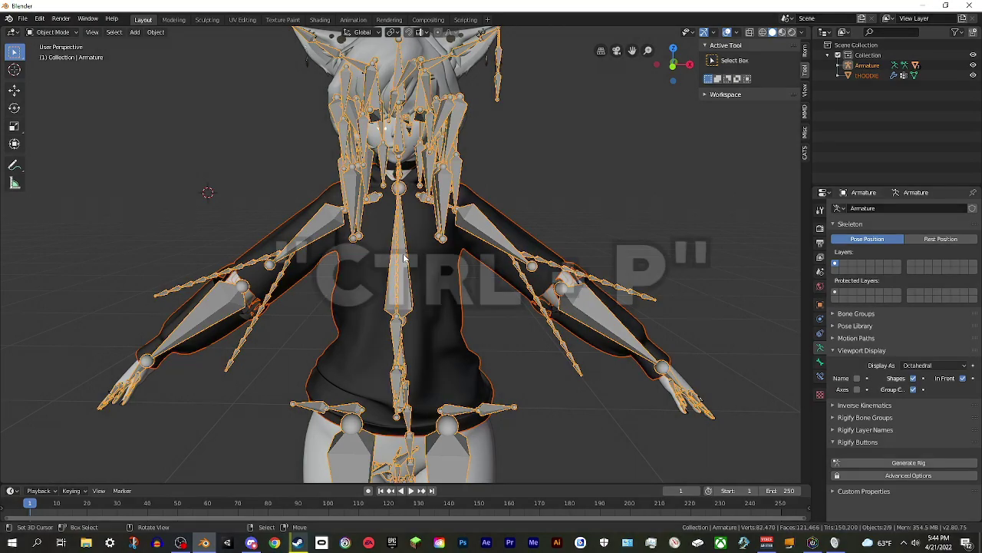
pyautogui.hotkey('ctrl', 'p')
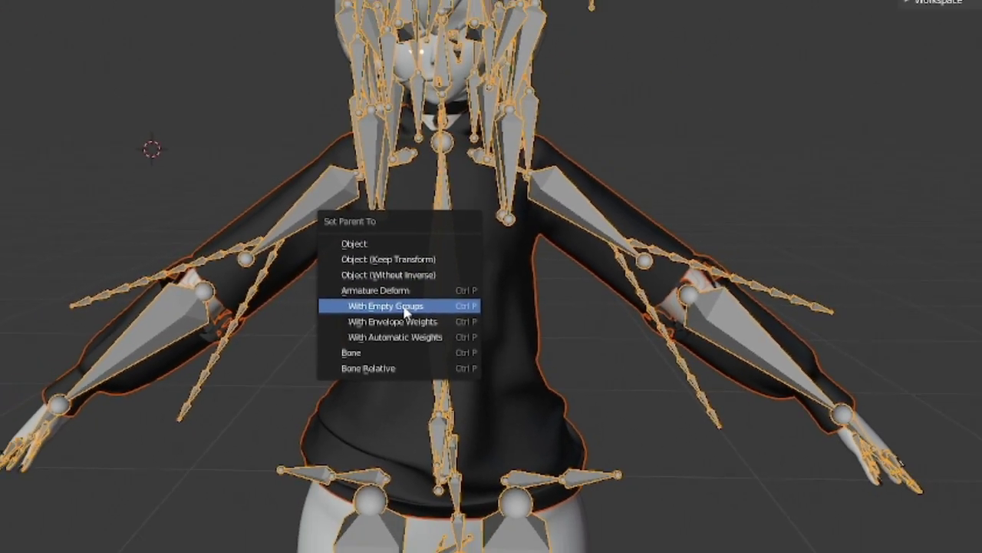
pyautogui.click(484, 338)
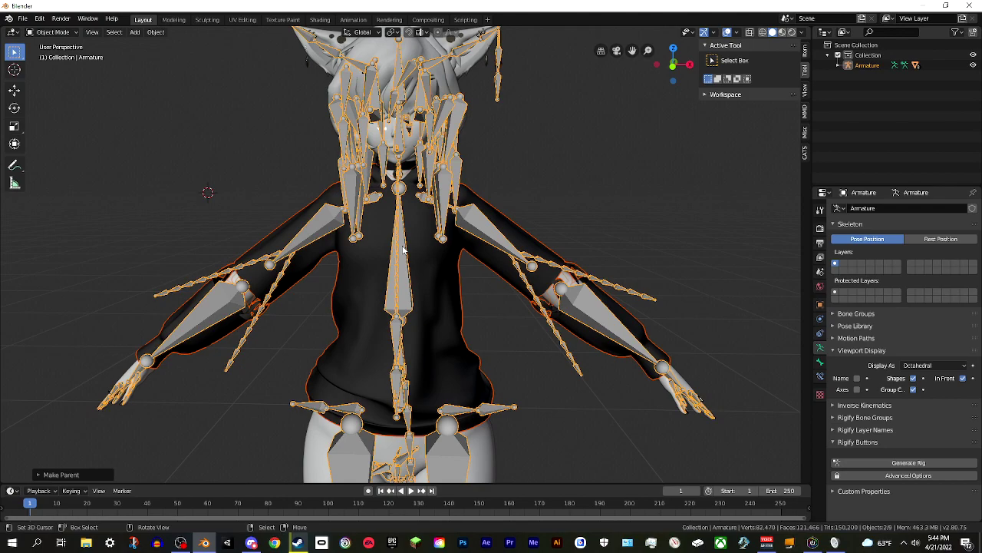
# Hide the armature so only the avatar's meshes and the hoodie remain in view
pyautogui.scroll(-3, 404, 252)
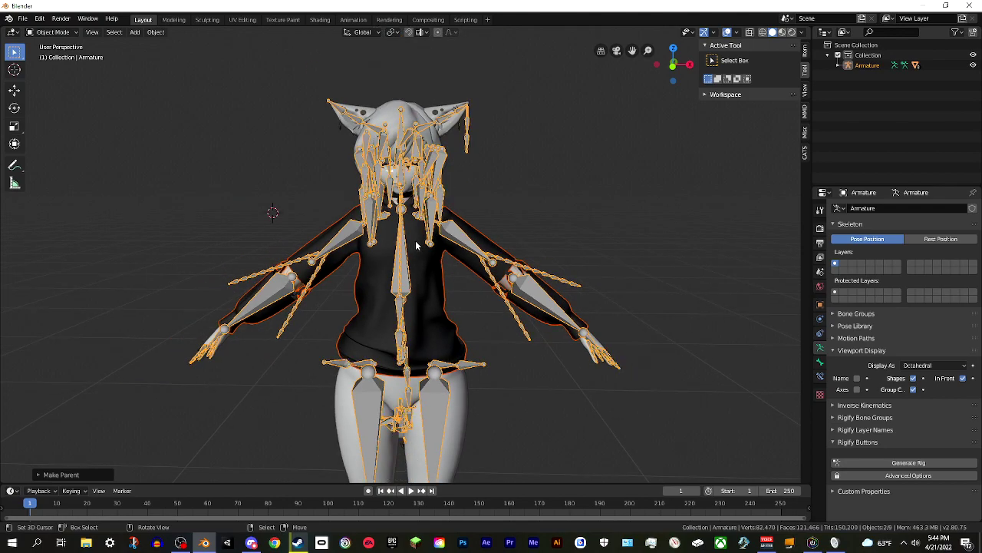
pyautogui.click(440, 172)
pyautogui.click(437, 172)
pyautogui.press('h')
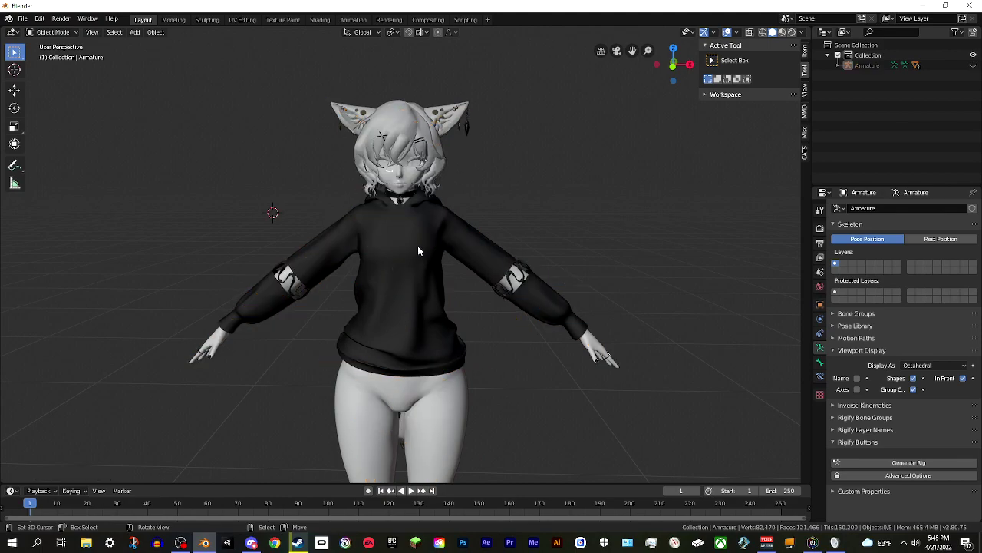
# Hide the avatar's hair and ears objects, leaving the body and hoodie on display
pyautogui.keyDown('shift'); pyautogui.scroll(-5, 427, 300); pyautogui.keyUp('shift')
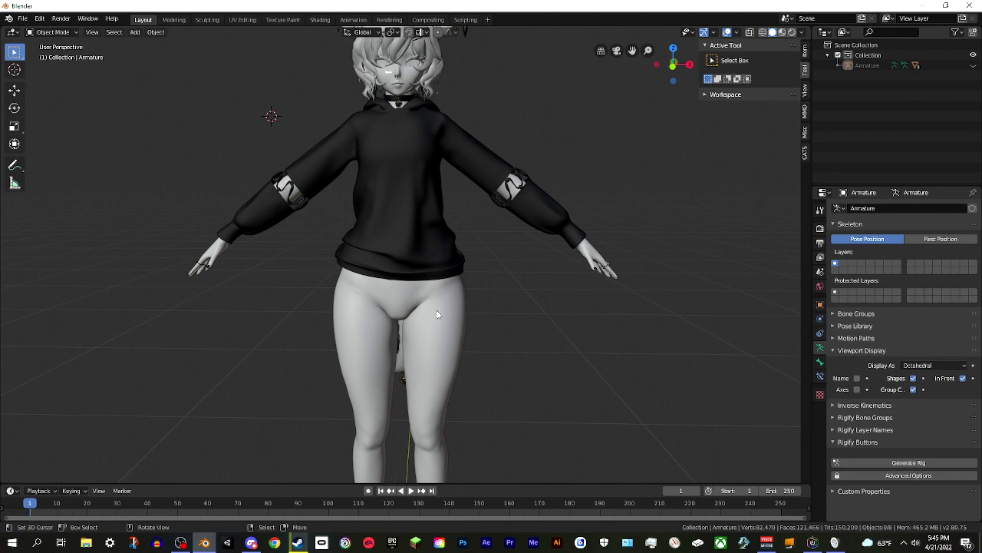
pyautogui.click(448, 308)
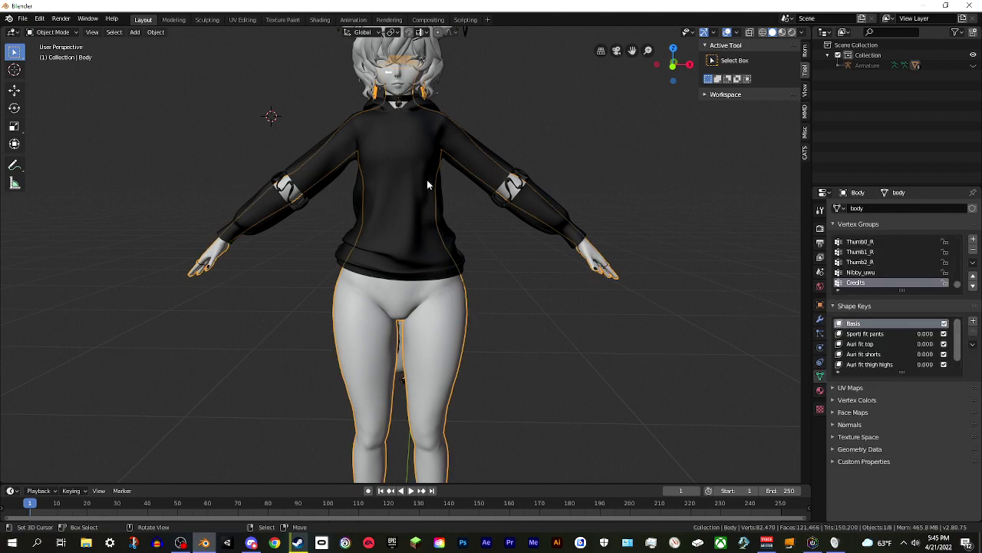
pyautogui.keyDown('shift'); pyautogui.moveTo(429, 147); pyautogui.dragTo(425, 230, button='middle'); pyautogui.keyUp('shift')
pyautogui.click(396, 119)
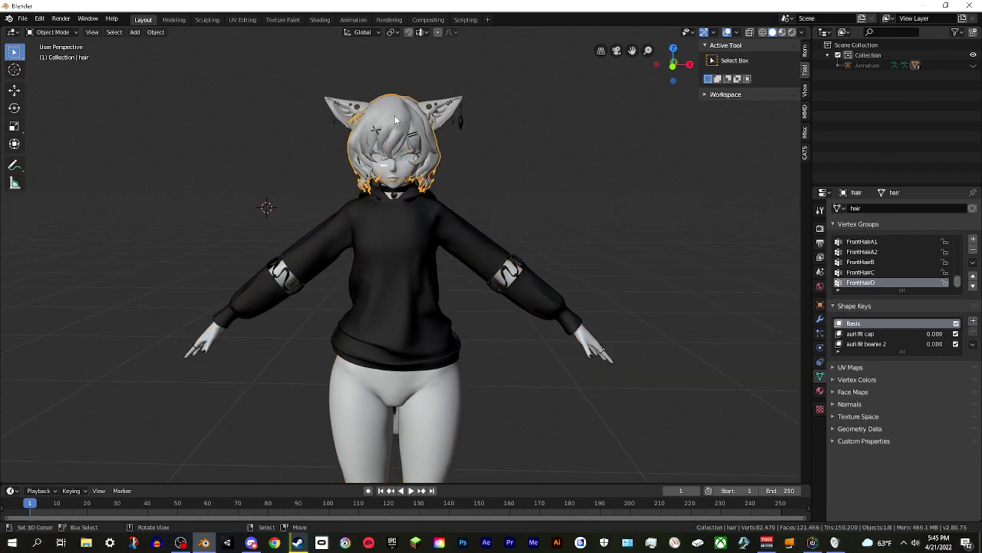
pyautogui.press('h')
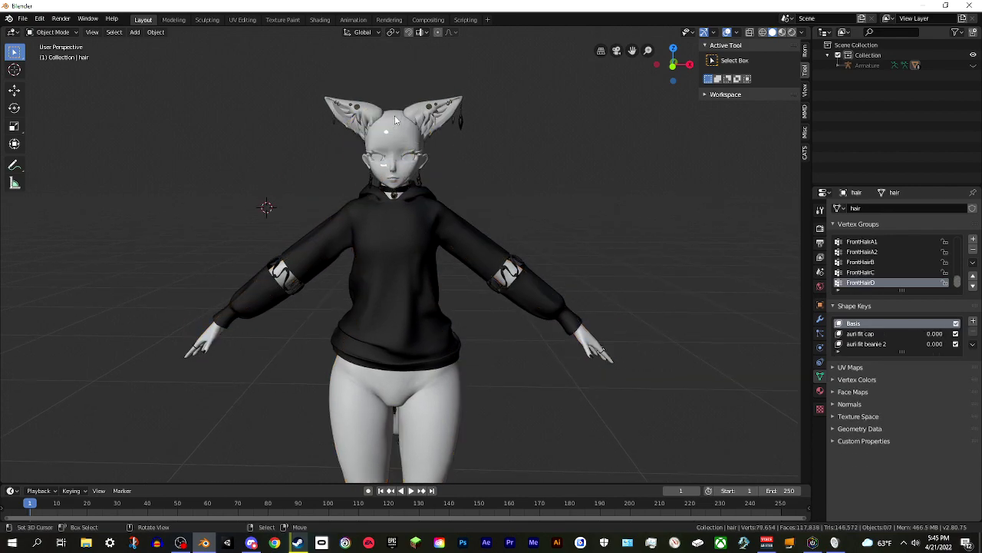
pyautogui.click(368, 108)
pyautogui.press('h')
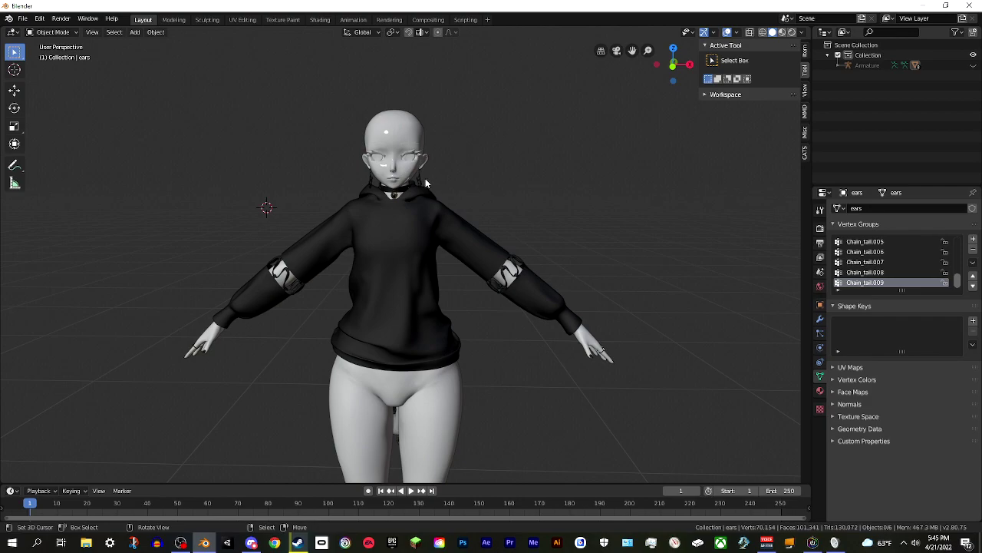
# Delete the dangling cat earrings from the body mesh in Edit Mode using linked selection, and return to Object Mode
pyautogui.click(422, 181)
pyautogui.scroll(5, 426, 178)
pyautogui.moveTo(417, 165); pyautogui.dragTo(456, 198, button='middle')
pyautogui.scroll(8, 456, 201)
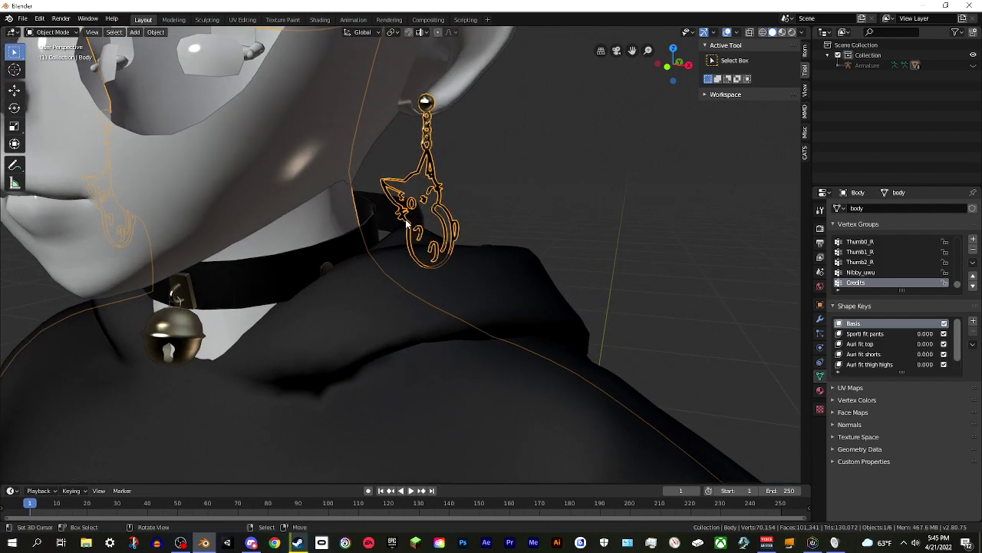
pyautogui.press('Tab')
pyautogui.hotkey('alt', 'a')
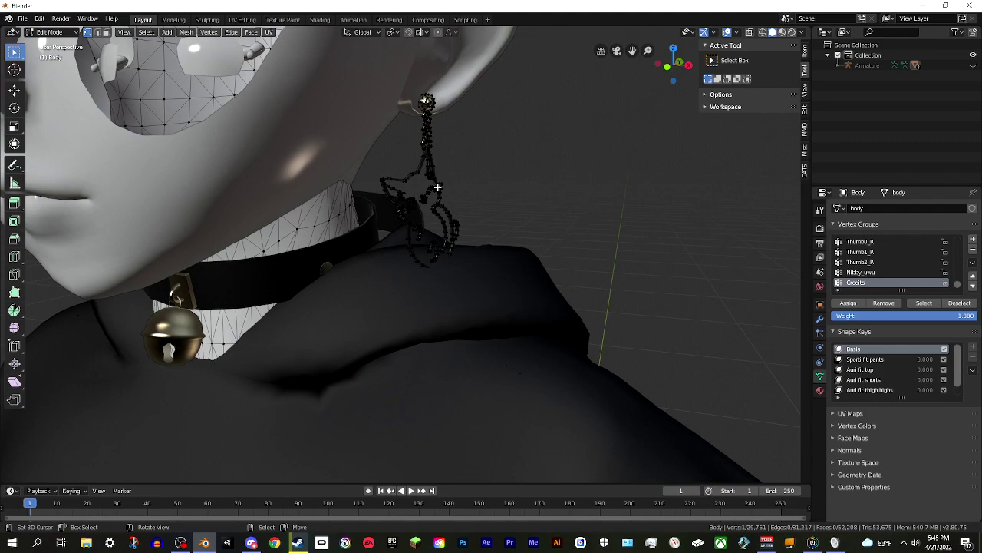
pyautogui.press('l')
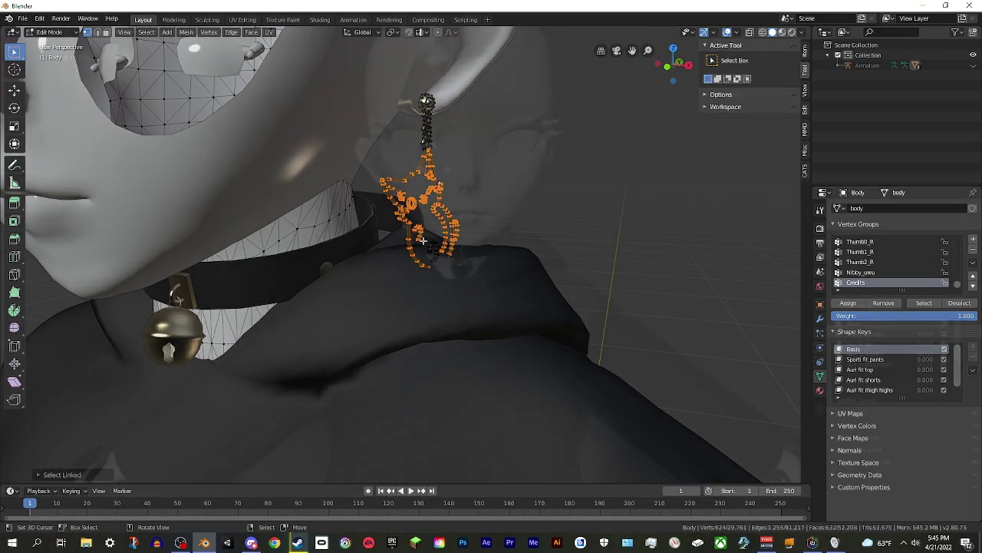
pyautogui.press('Tab')
pyautogui.scroll(-8, 379, 166)
pyautogui.scroll(1, 345, 205)
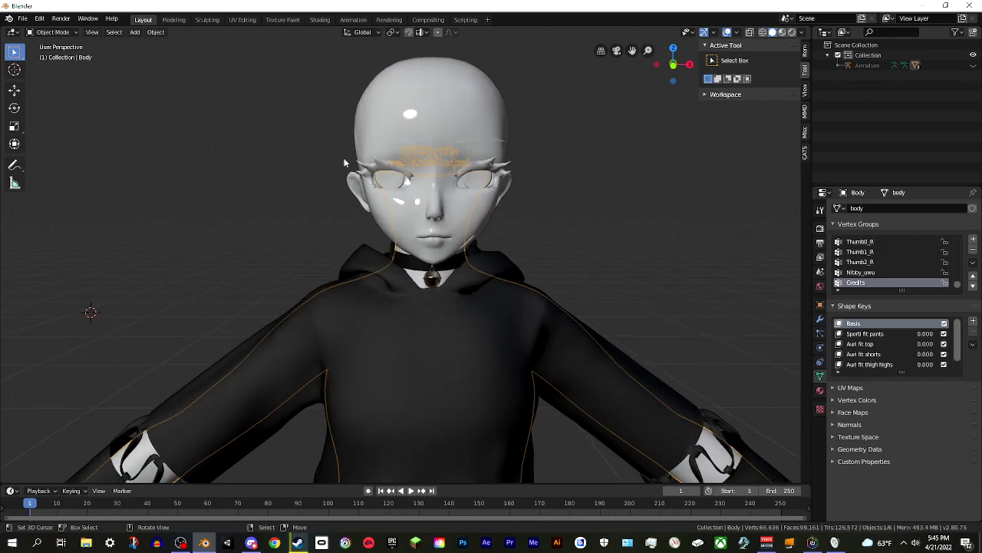
pyautogui.moveTo(358, 253); pyautogui.dragTo(454, 261, button='middle')
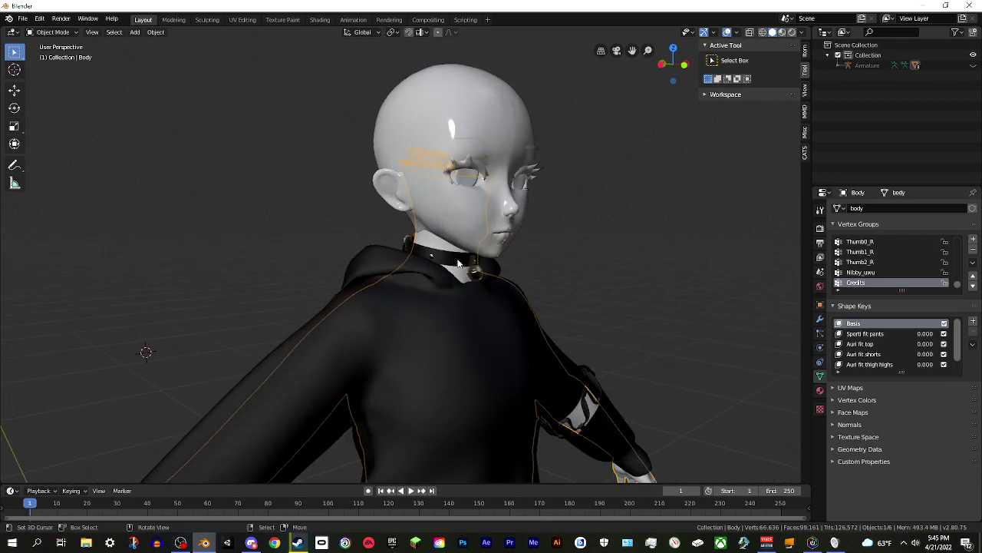
pyautogui.moveTo(382, 264)
pyautogui.mouseDown(button='middle')
pyautogui.moveTo(478, 268)
pyautogui.moveTo(399, 271)
pyautogui.mouseUp(button='middle')
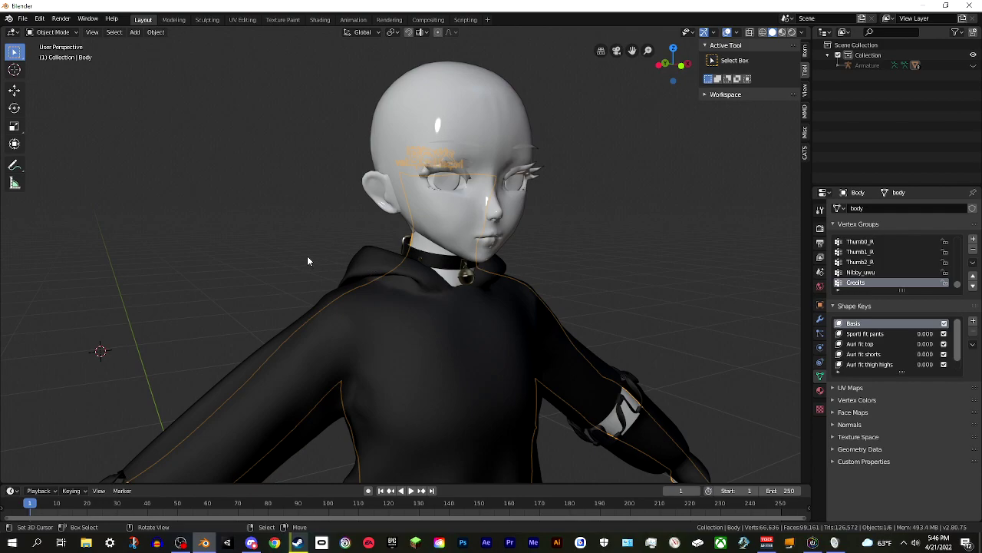
pyautogui.moveTo(304, 247); pyautogui.dragTo(276, 242, button='middle')
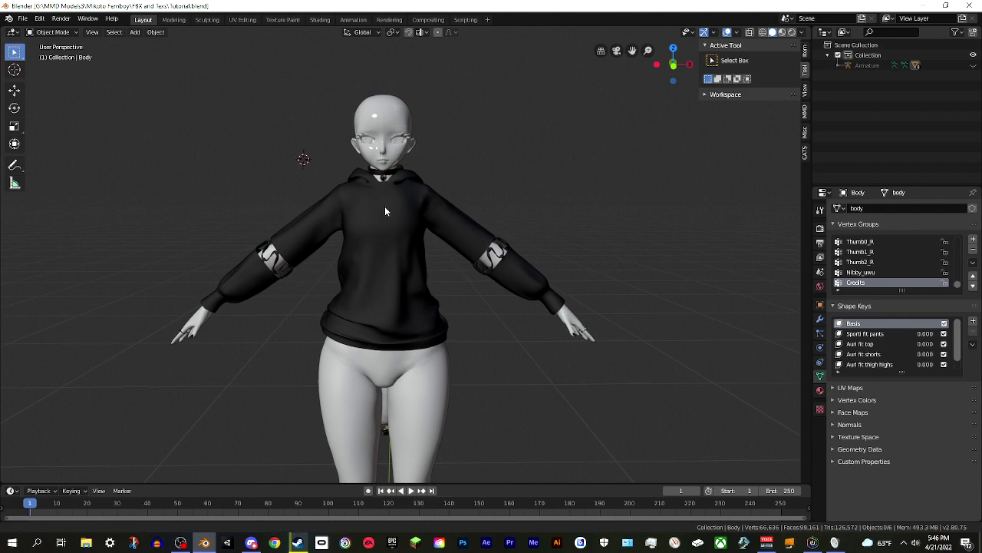
# Select the body, add the hoodie as the active object, and switch to Weight Paint mode
pyautogui.keyDown('shift'); pyautogui.moveTo(384, 208); pyautogui.dragTo(383, 142, button='middle'); pyautogui.keyUp('shift')
pyautogui.click(440, 298)
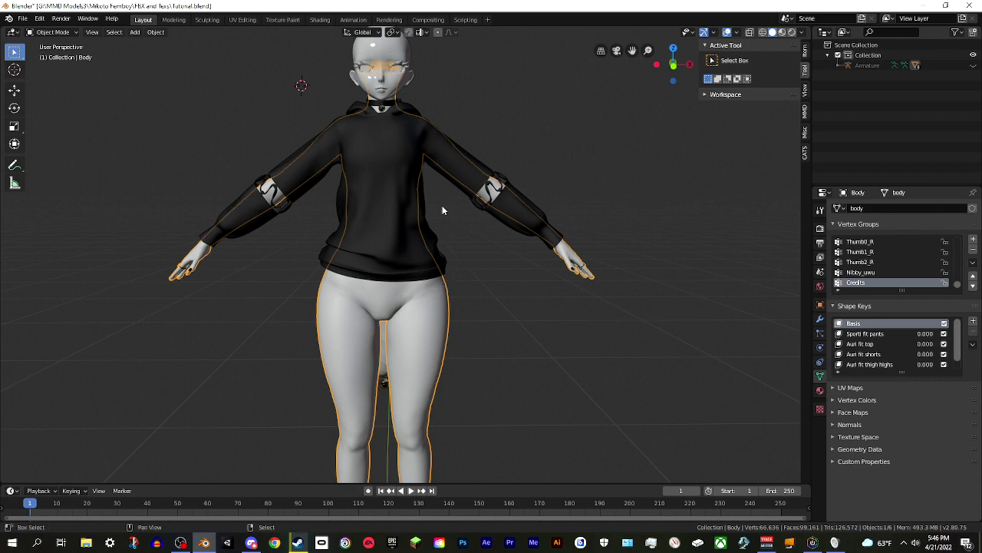
pyautogui.keyDown('shift'); pyautogui.click(423, 216); pyautogui.keyUp('shift')
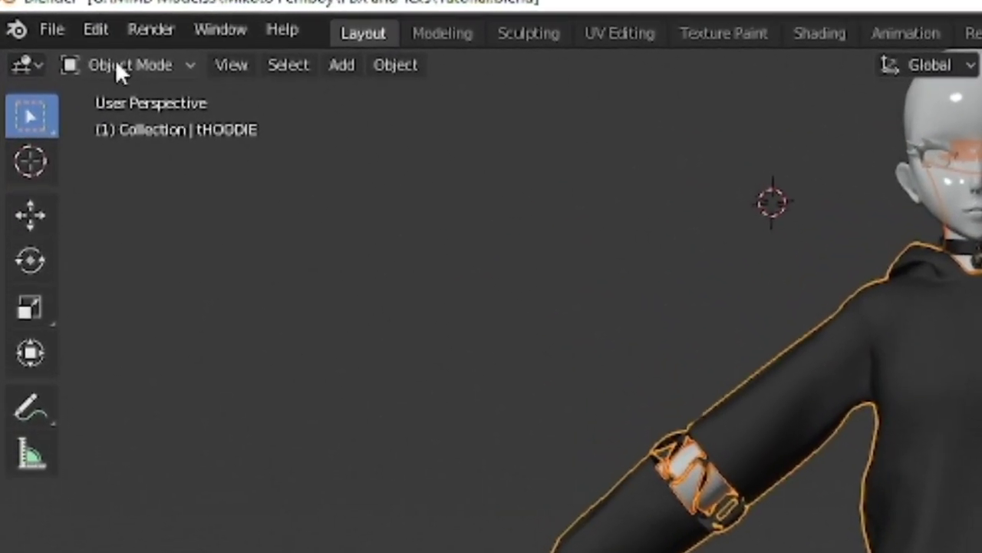
pyautogui.click(60, 32)
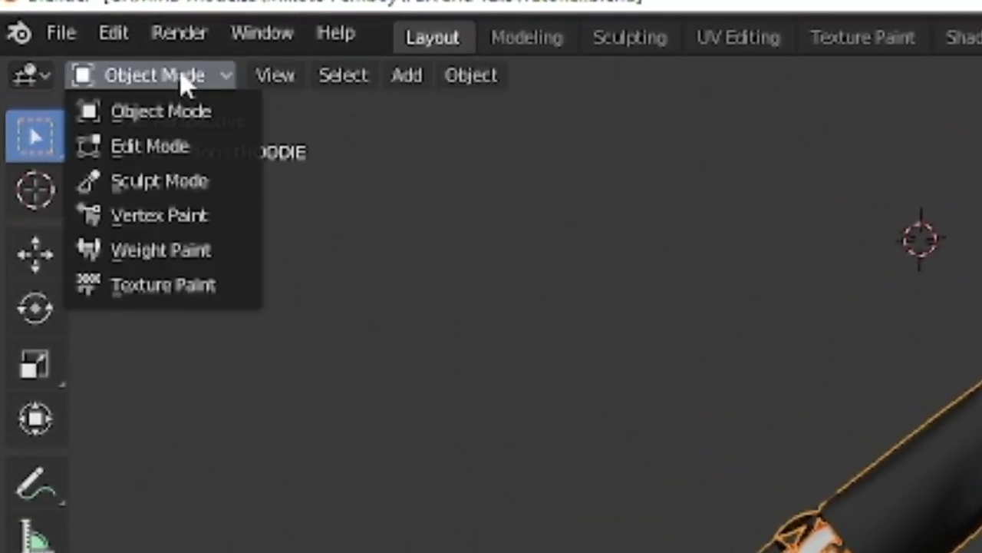
pyautogui.click(150, 250)
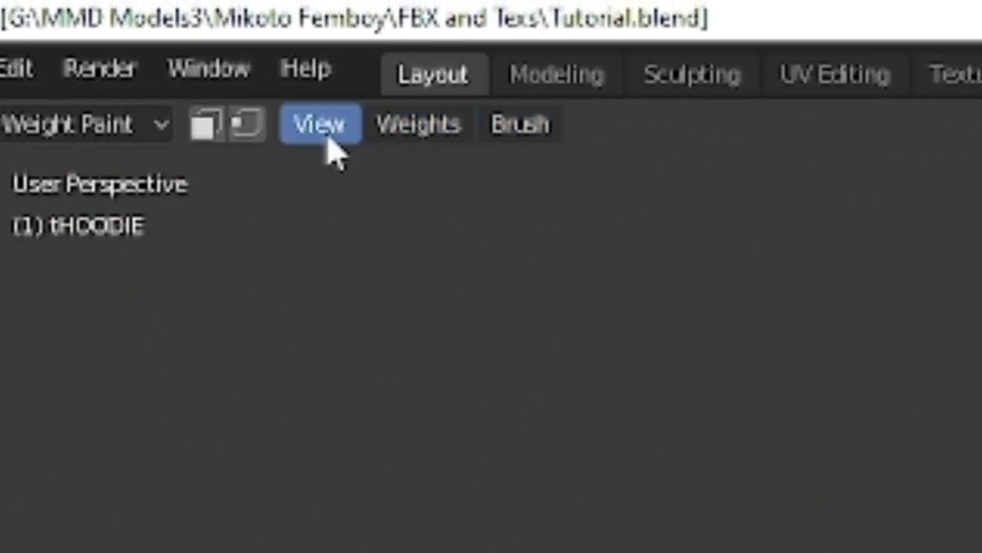
# Transfer the body's weights to the hoodie with Source Layers Selection set to By Name
pyautogui.click(418, 127)
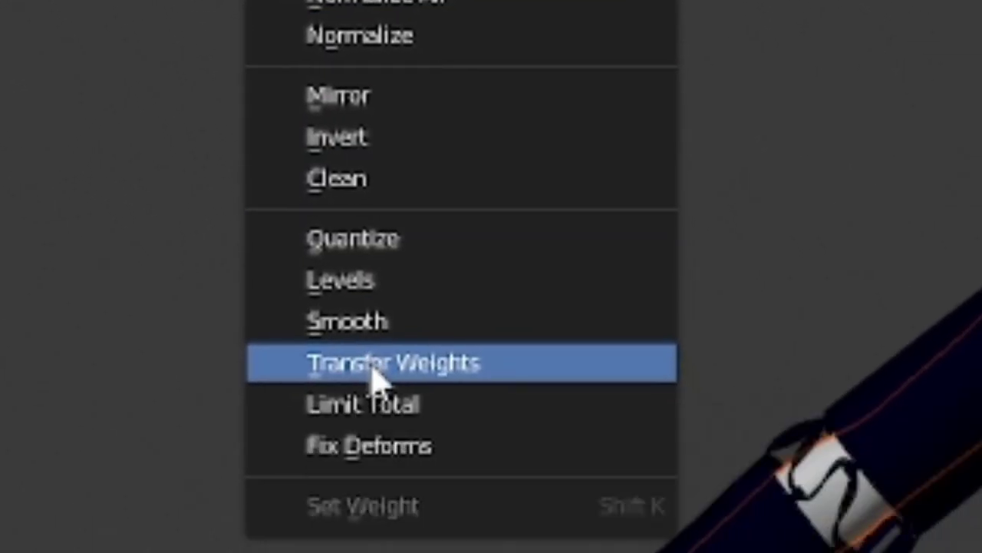
pyautogui.click(375, 373)
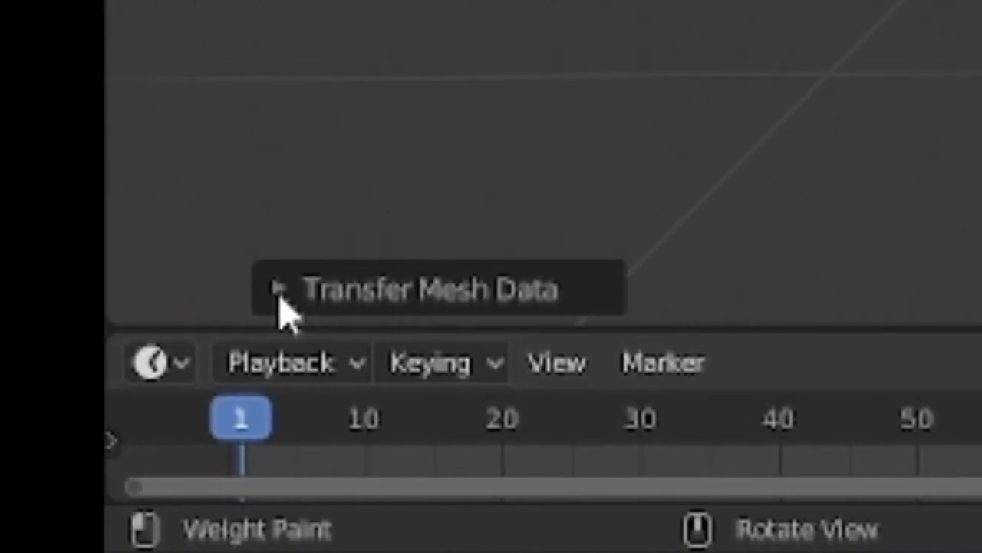
pyautogui.click(284, 281)
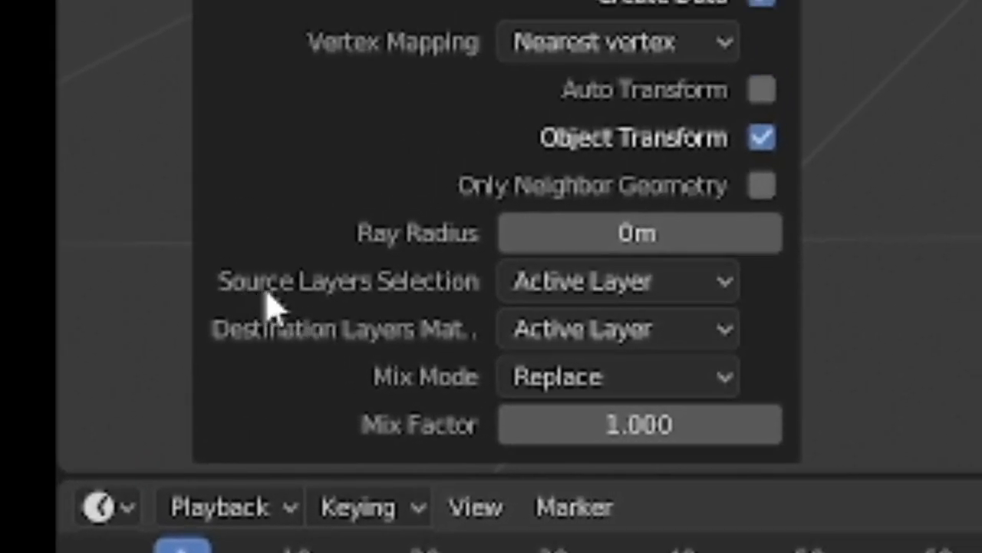
pyautogui.click(548, 292)
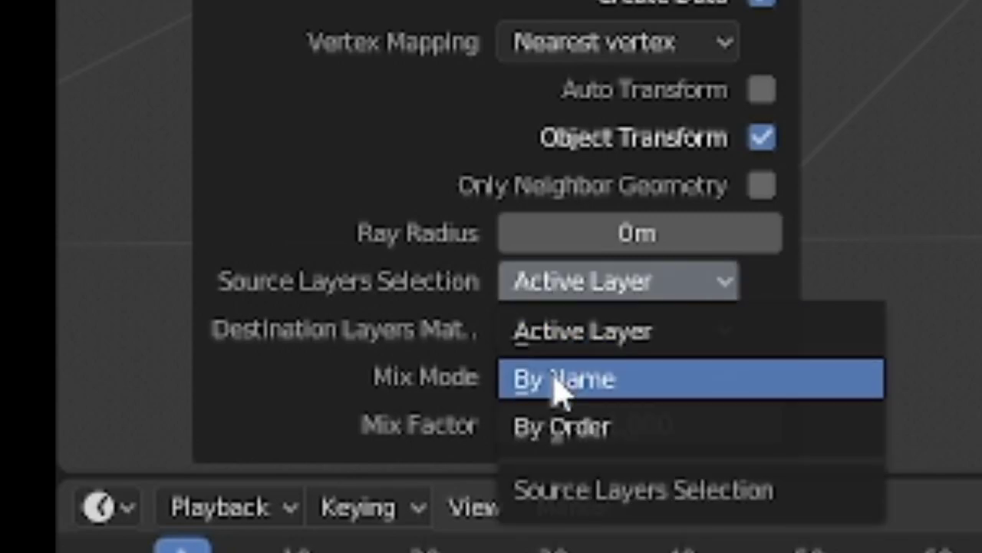
pyautogui.click(559, 379)
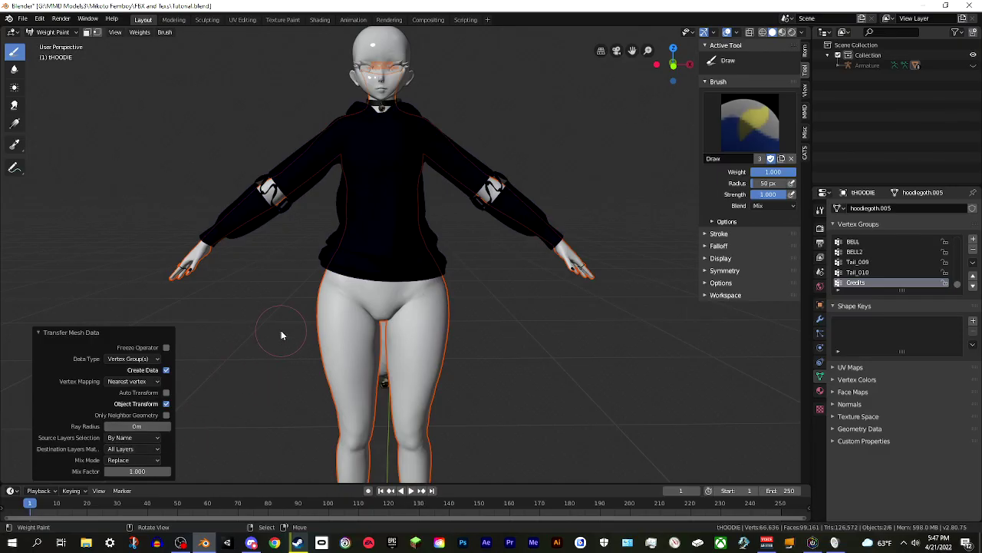
# Return the hoodie to Object Mode and unhide all hidden objects
pyautogui.moveTo(290, 313); pyautogui.dragTo(281, 317, button='middle')
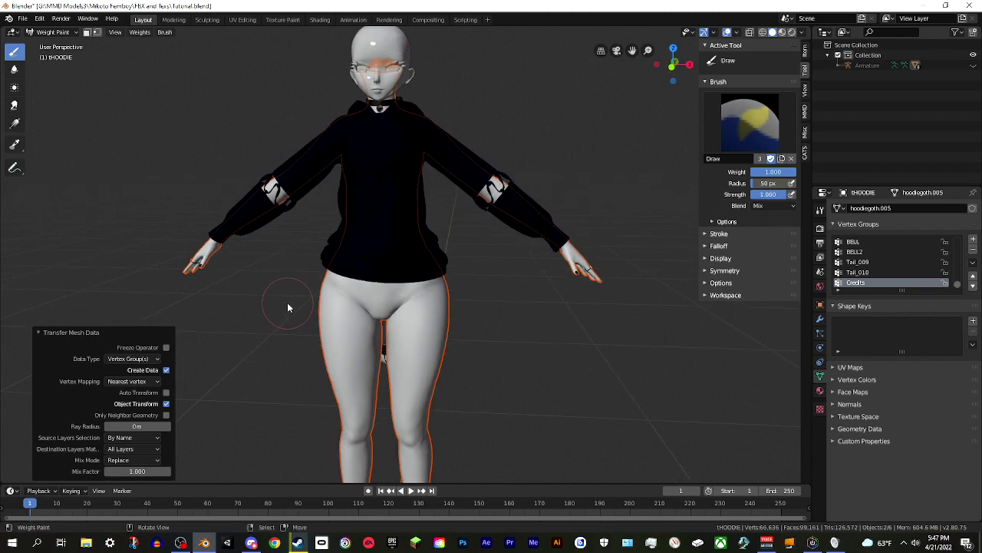
pyautogui.click(68, 34)
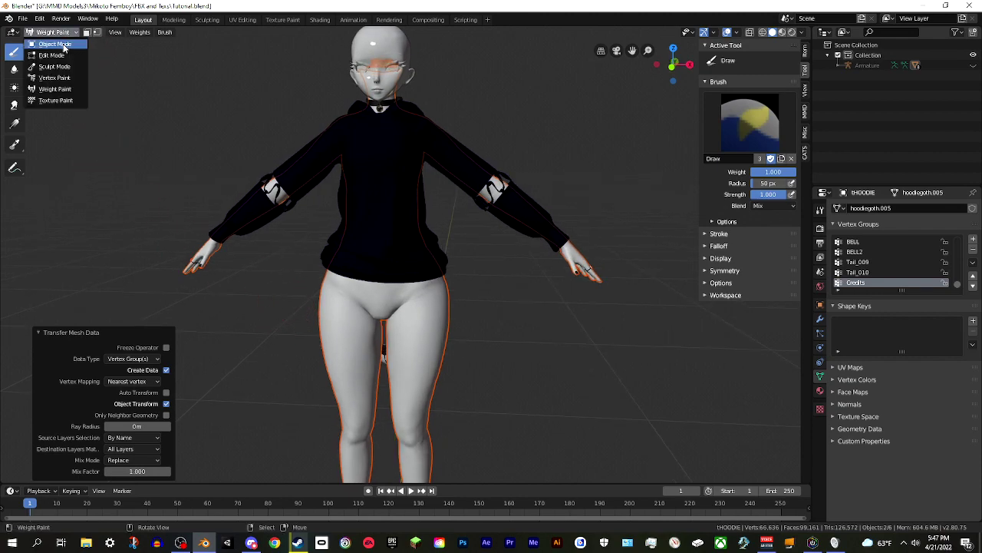
pyautogui.click(55, 43)
pyautogui.moveTo(295, 187); pyautogui.dragTo(298, 209, button='middle')
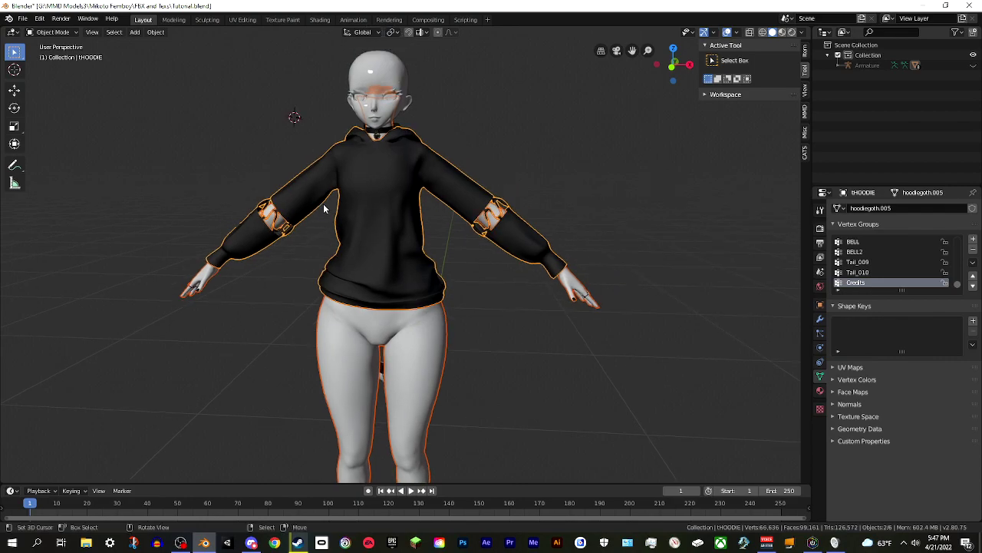
pyautogui.moveTo(384, 197)
pyautogui.mouseDown(button='middle')
pyautogui.moveTo(231, 199)
pyautogui.moveTo(390, 197)
pyautogui.mouseUp(button='middle')
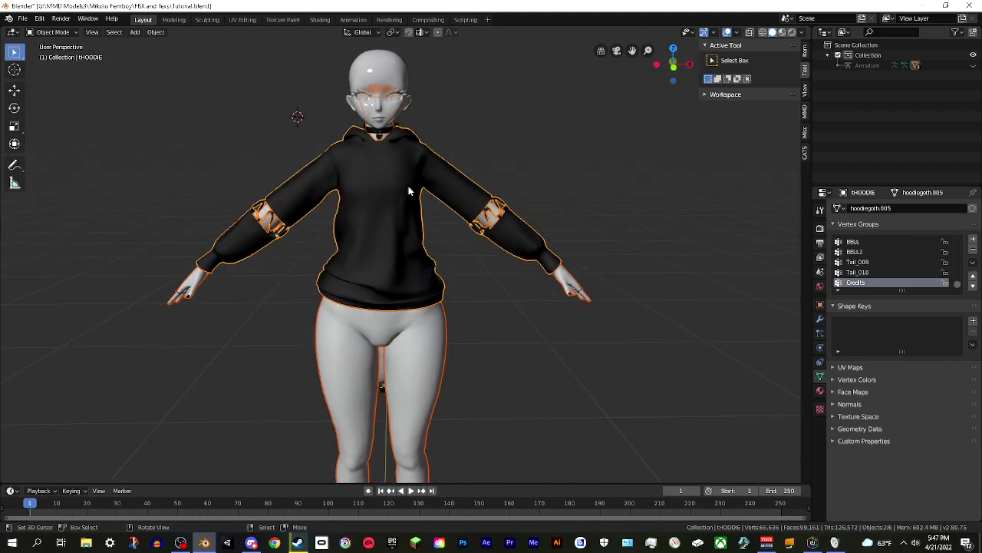
pyautogui.hotkey('alt', 'h')
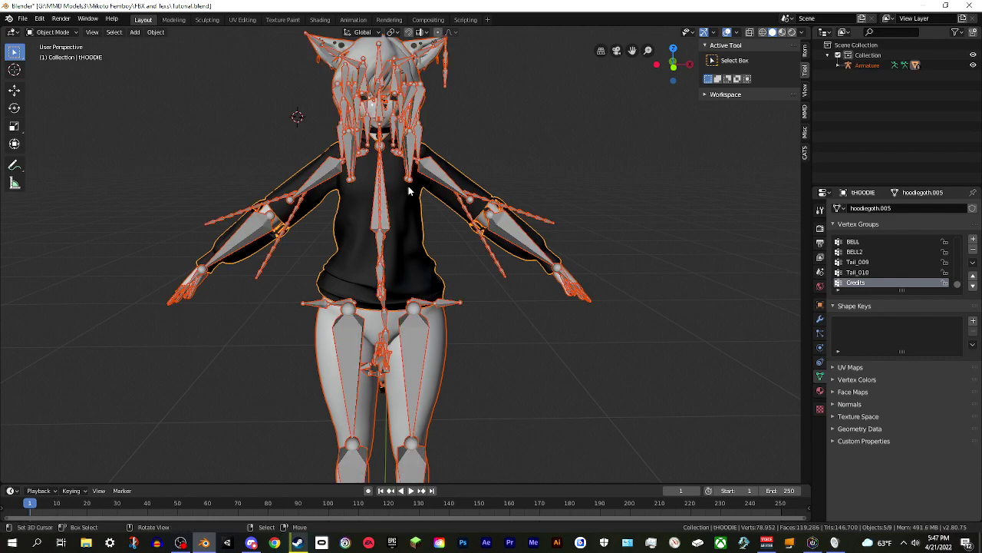
# Select only the armature and put it back into Pose Mode for testing the transferred weights
pyautogui.click(386, 213)
pyautogui.click(51, 35)
pyautogui.click(54, 67)
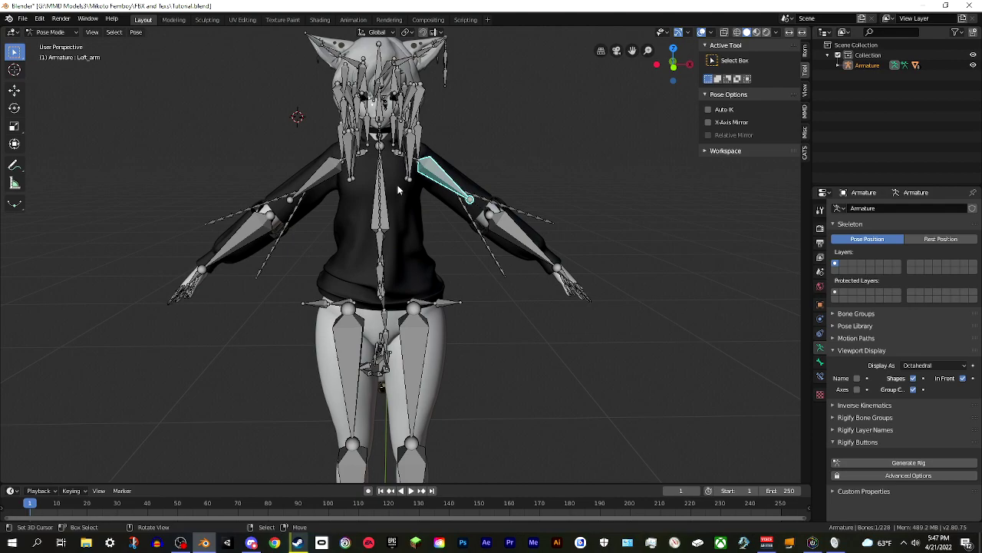
# Test-rotate the left arm and left elbow bones, including a free trackball rotation of the elbow, to check how the hoodie's sleeve follows
pyautogui.scroll(8, 475, 188)
pyautogui.press('r')
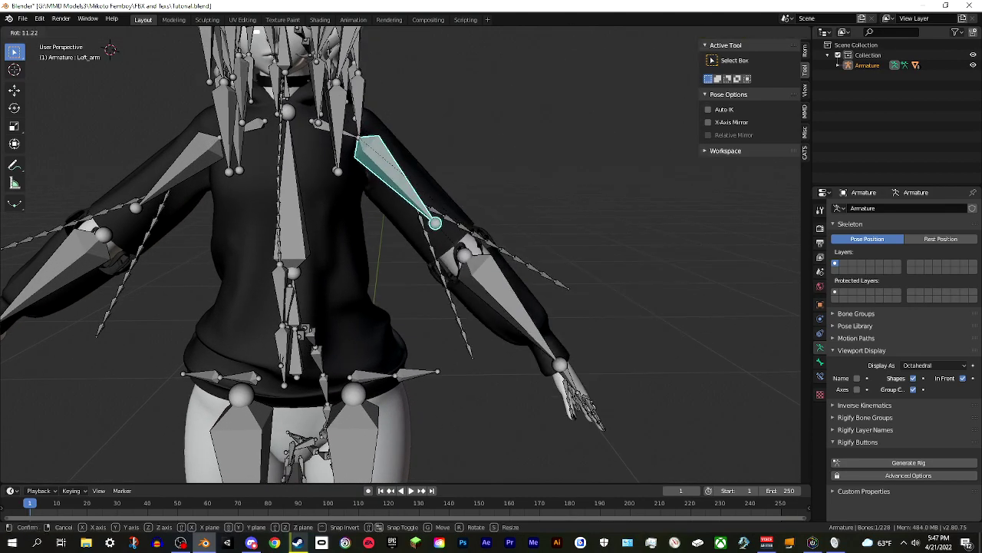
pyautogui.click(507, 233)
pyautogui.click(516, 265)
pyautogui.press('r')
pyautogui.press('r')
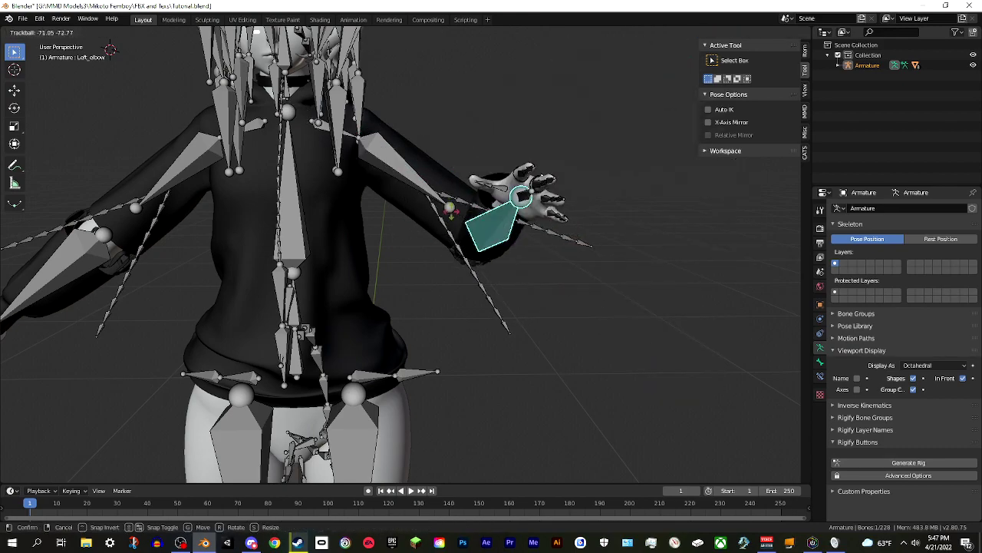
pyautogui.click(369, 207)
# Test-rotate the chest, spine and neck bones one after another, cancelling each rotation
pyautogui.click(314, 228)
pyautogui.press('r')
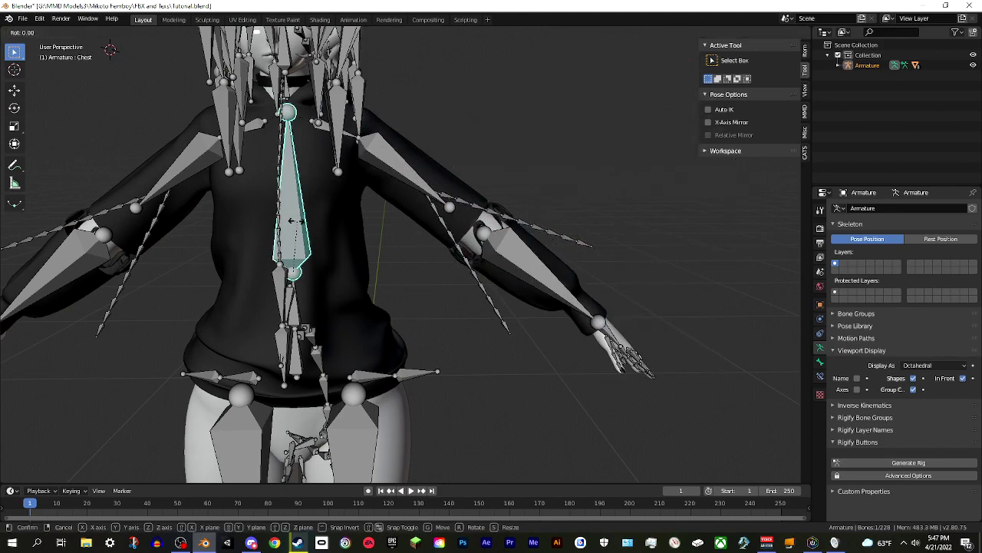
pyautogui.press('Escape')
pyautogui.click(306, 307)
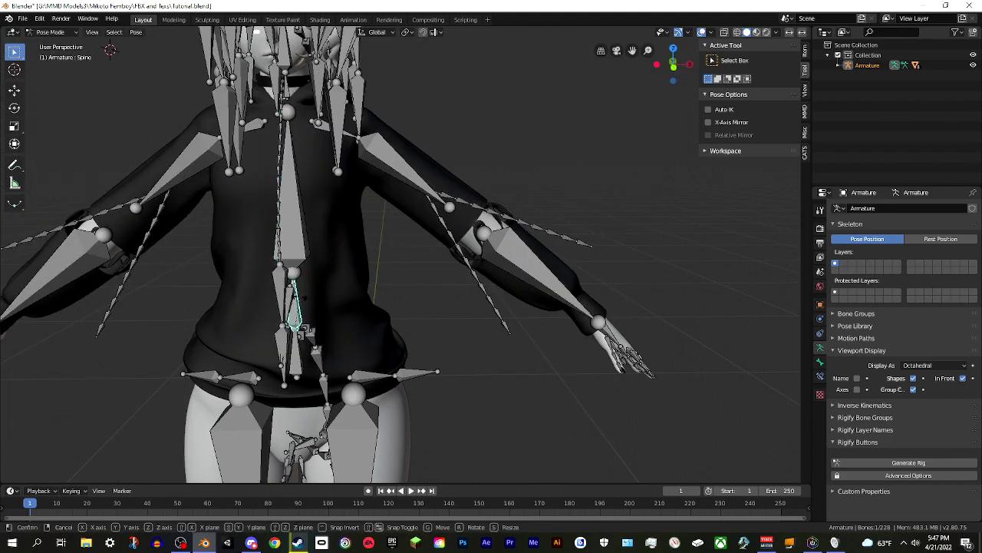
pyautogui.press('r')
pyautogui.press('Escape')
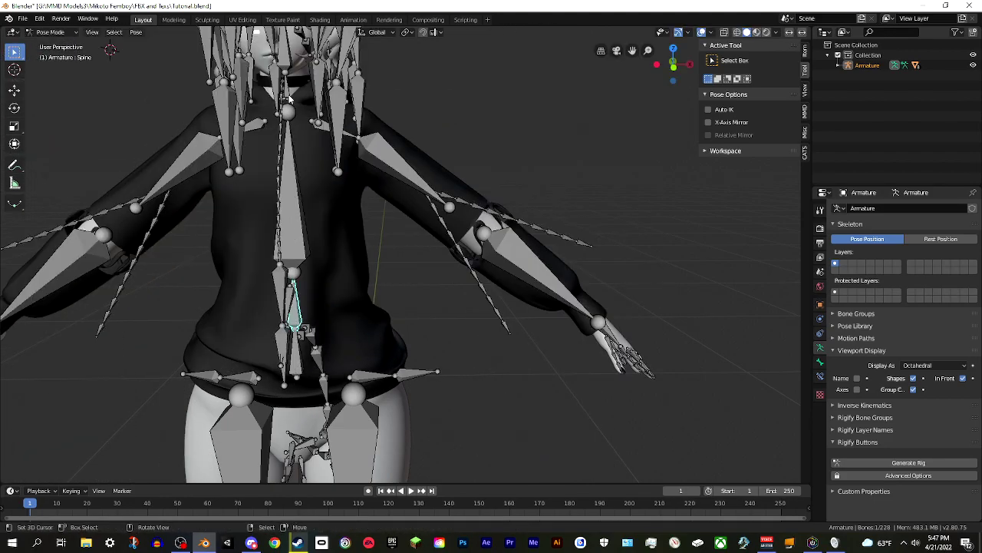
pyautogui.click(288, 95)
pyautogui.press('r')
pyautogui.press('Escape')
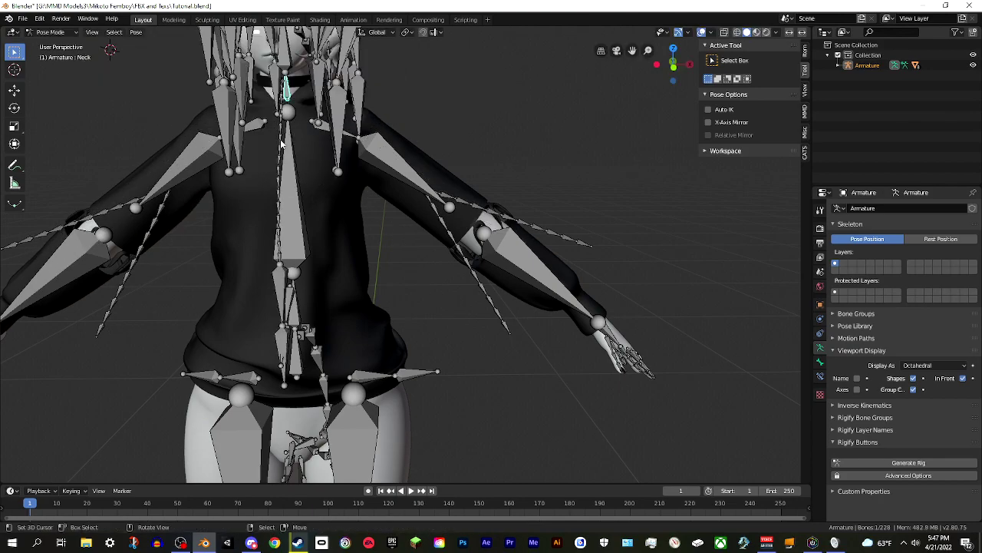
# Turn off the armature's In Front display and test-rotate the neck bone to check the hoodie's collar area
pyautogui.keyDown('shift'); pyautogui.moveTo(310, 125); pyautogui.dragTo(349, 197, button='middle'); pyautogui.keyUp('shift')
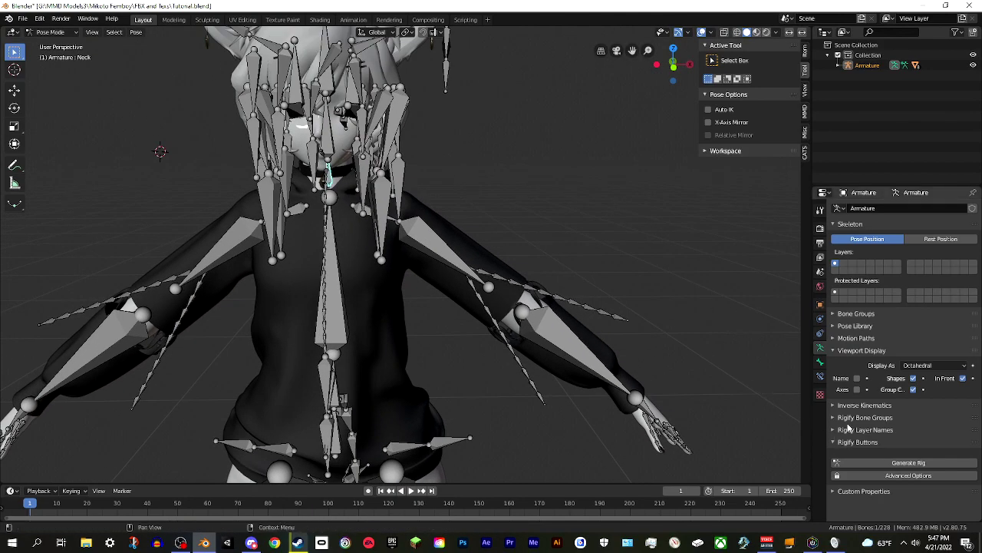
pyautogui.click(957, 379)
pyautogui.scroll(5, 230, 219)
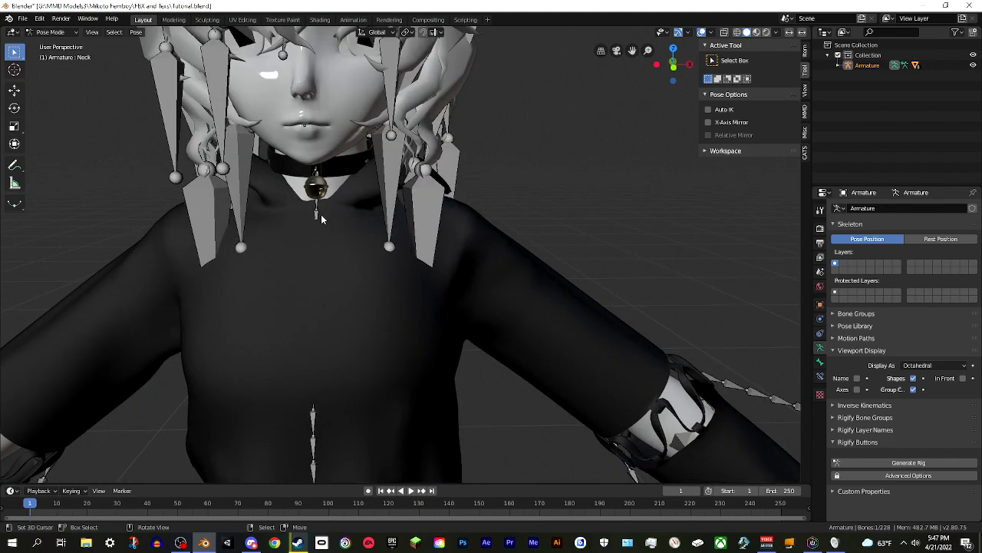
pyautogui.press('r')
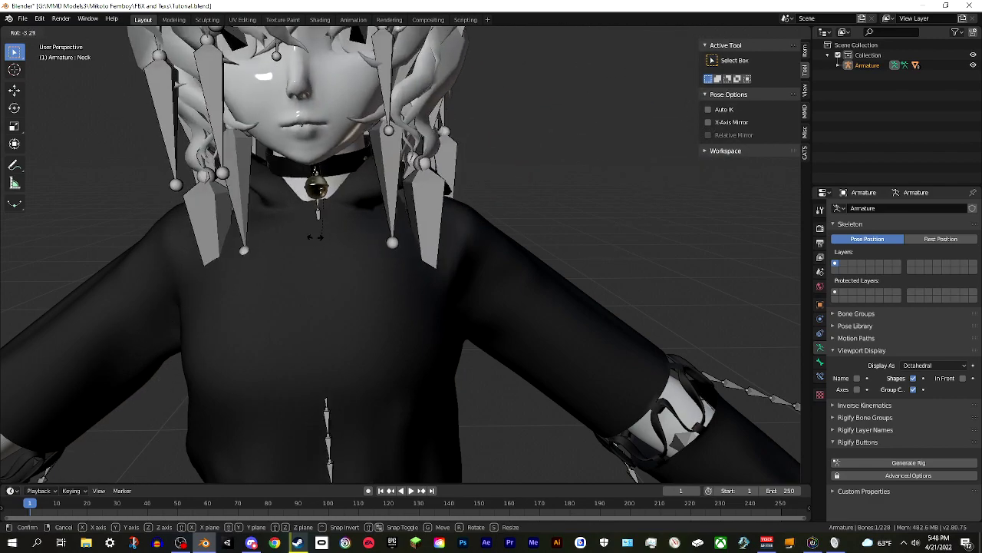
pyautogui.click(333, 117)
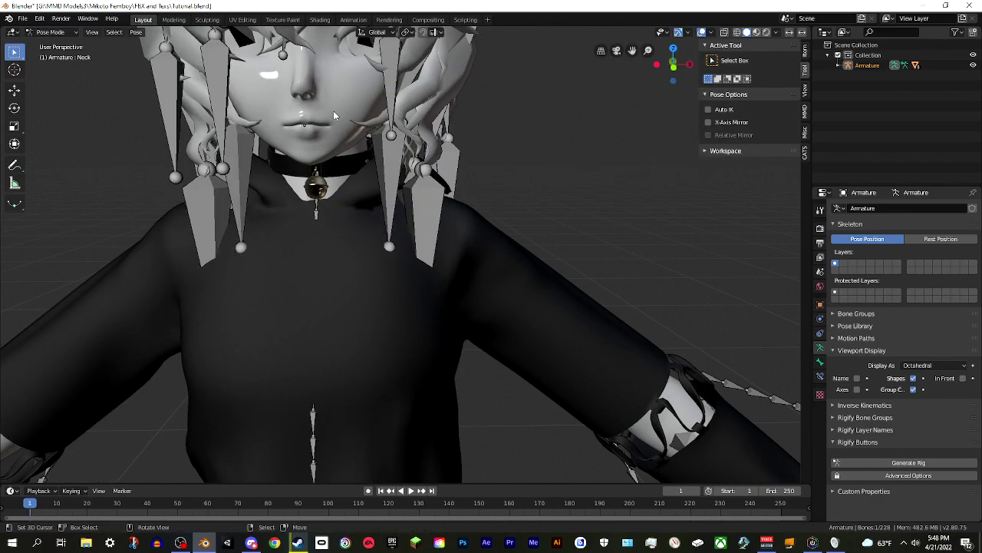
# Test-rotate the head bone and the Collar.008 bone without keeping either rotation
pyautogui.scroll(-5, 342, 142)
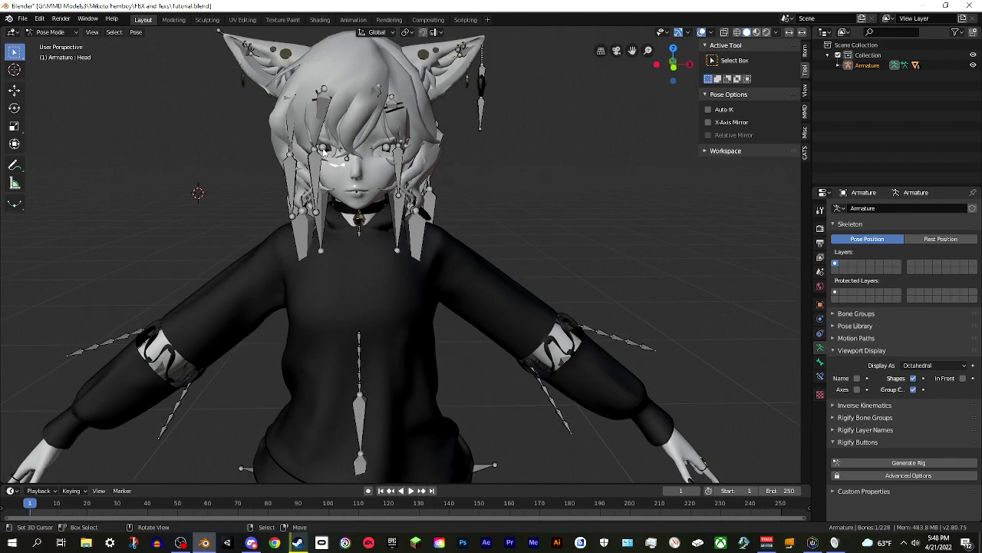
pyautogui.press('r')
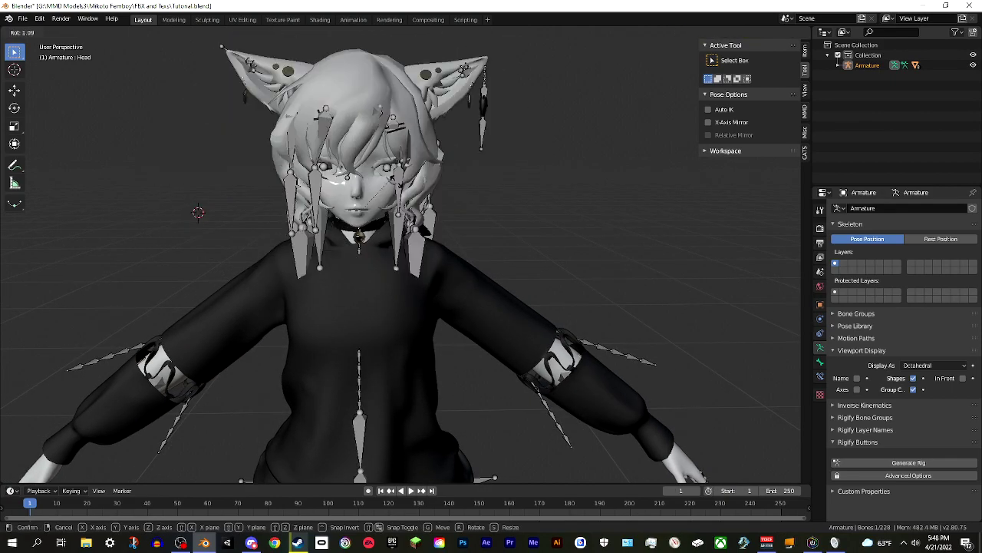
pyautogui.press('Escape')
pyautogui.keyDown('shift'); pyautogui.moveTo(379, 297); pyautogui.dragTo(420, 223, button='middle'); pyautogui.keyUp('shift')
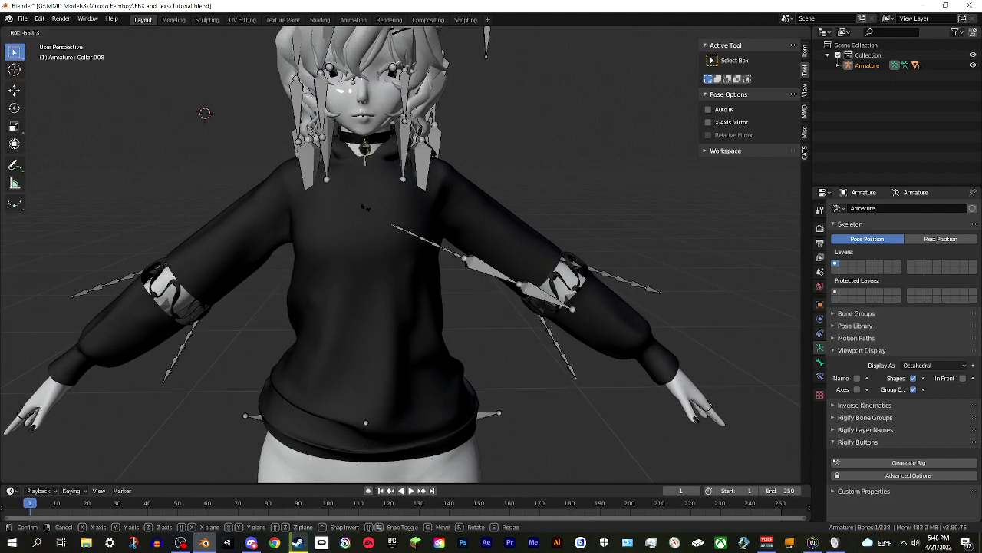
pyautogui.click(419, 219)
# Raise the left arm bone with a view rotation of about -66.7° and check how the sleeve deforms at the shoulder
pyautogui.press('r')
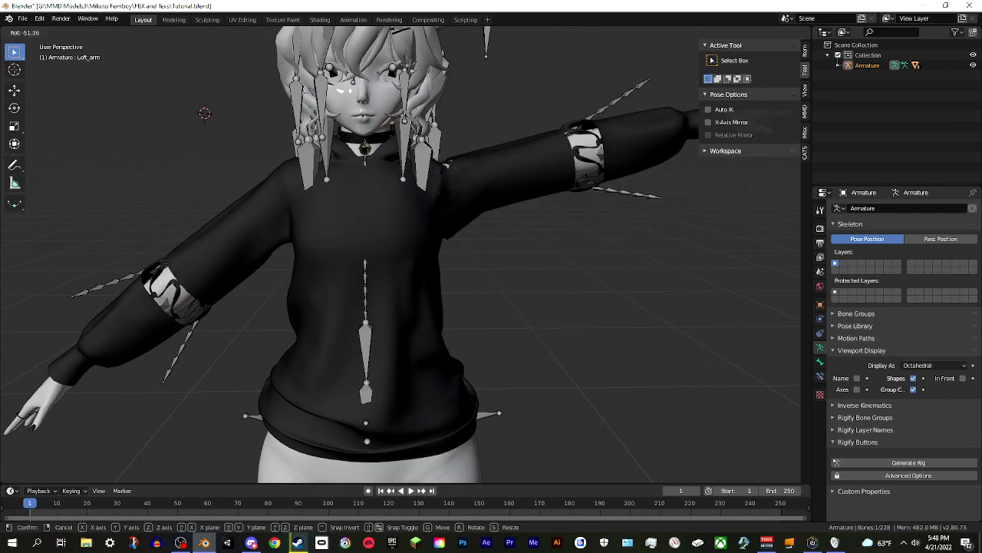
pyautogui.click(504, 175)
pyautogui.moveTo(496, 167)
pyautogui.mouseDown(button='middle')
pyautogui.moveTo(442, 237)
pyautogui.moveTo(406, 256)
pyautogui.moveTo(373, 204)
pyautogui.moveTo(375, 248)
pyautogui.moveTo(336, 228)
pyautogui.moveTo(347, 244)
pyautogui.moveTo(387, 228)
pyautogui.moveTo(384, 236)
pyautogui.moveTo(320, 201)
pyautogui.moveTo(375, 209)
pyautogui.moveTo(434, 186)
pyautogui.moveTo(419, 206)
pyautogui.moveTo(454, 182)
pyautogui.moveTo(484, 189)
pyautogui.moveTo(489, 164)
pyautogui.moveTo(481, 176)
pyautogui.mouseUp(button='middle')
pyautogui.scroll(5, 442, 238)
pyautogui.scroll(-5, 479, 189)
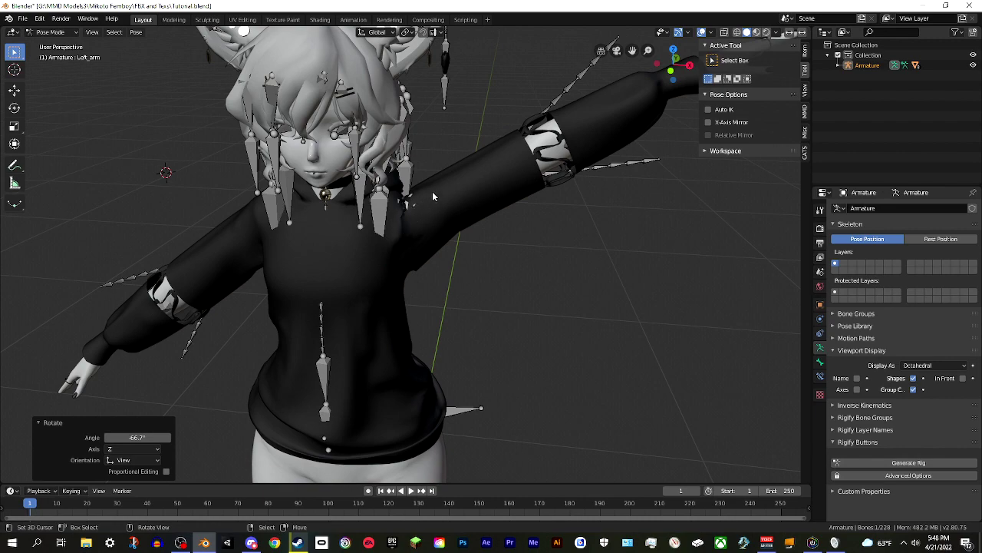
pyautogui.press('r')
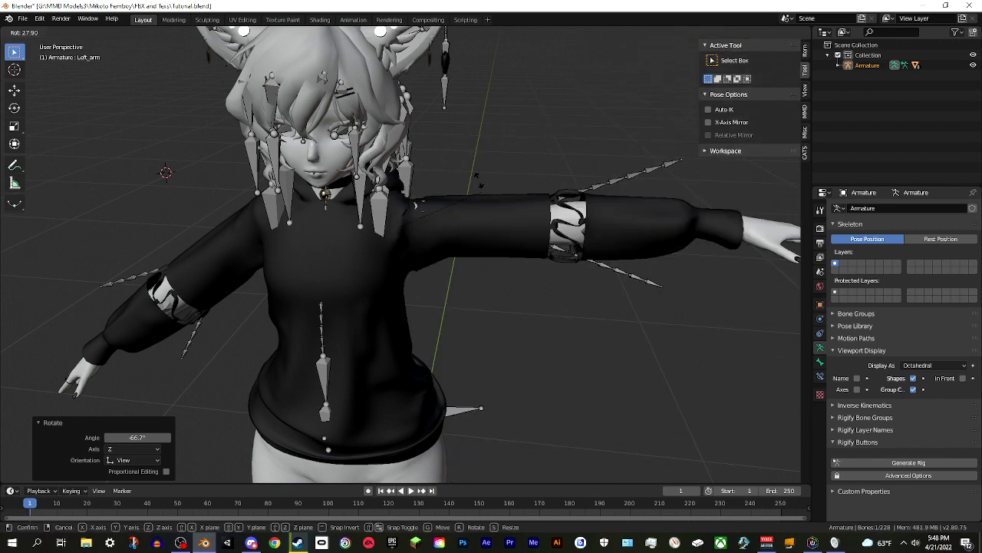
pyautogui.click(471, 155)
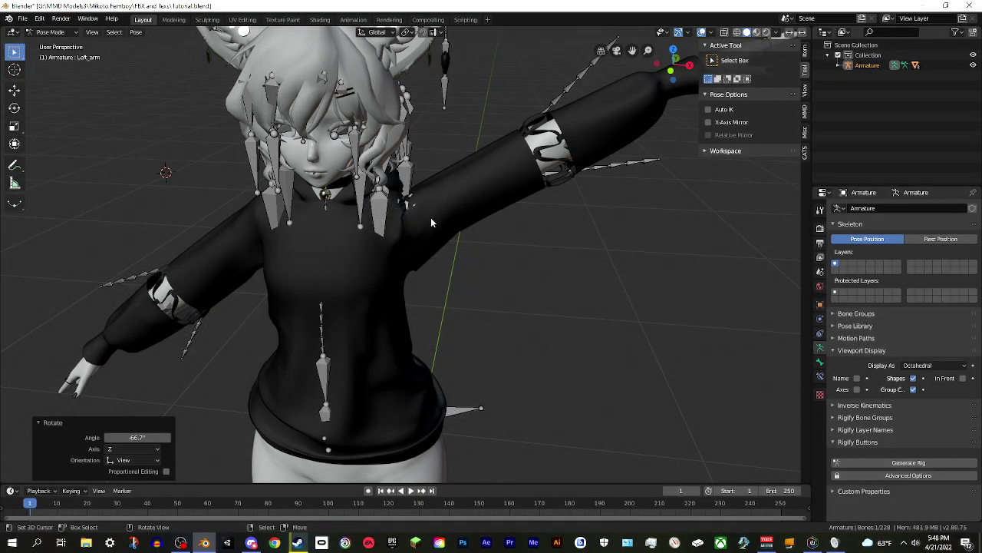
pyautogui.click(430, 217)
# Return the armature to Object Mode and inspect the hoodie's left armpit from several angles
pyautogui.click(72, 33)
pyautogui.click(53, 40)
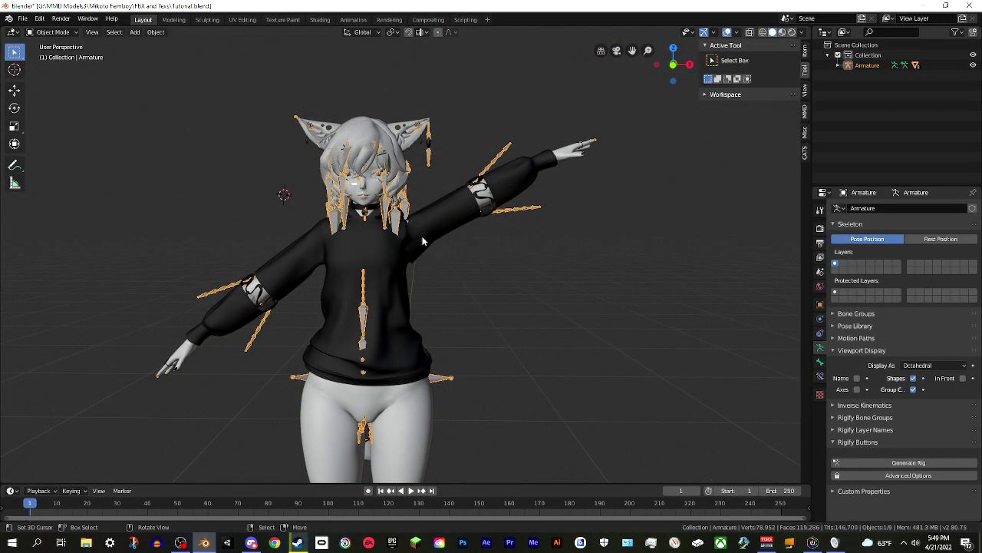
pyautogui.moveTo(458, 250); pyautogui.dragTo(466, 189, button='middle')
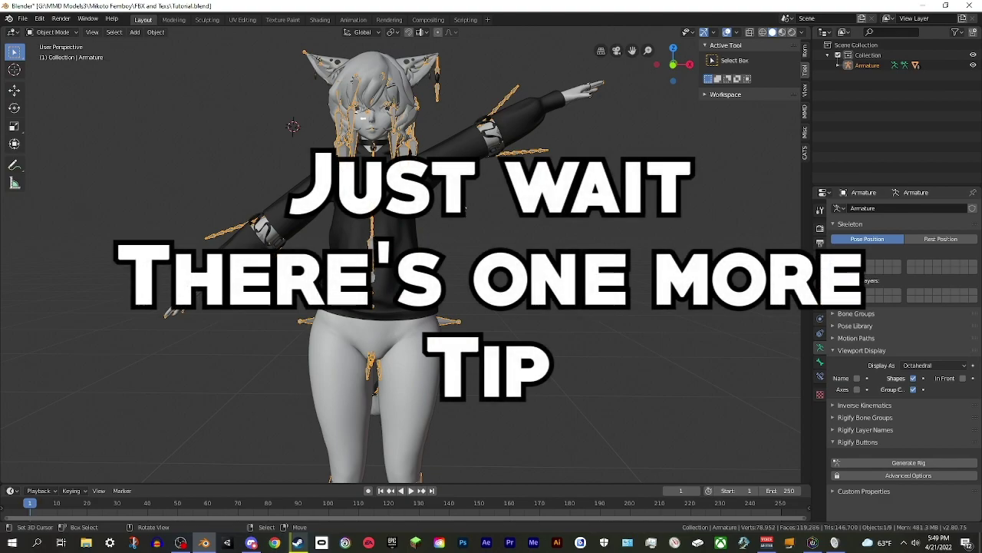
pyautogui.scroll(3, 464, 216)
pyautogui.moveTo(337, 184); pyautogui.dragTo(372, 179, button='middle')
pyautogui.scroll(6, 372, 175)
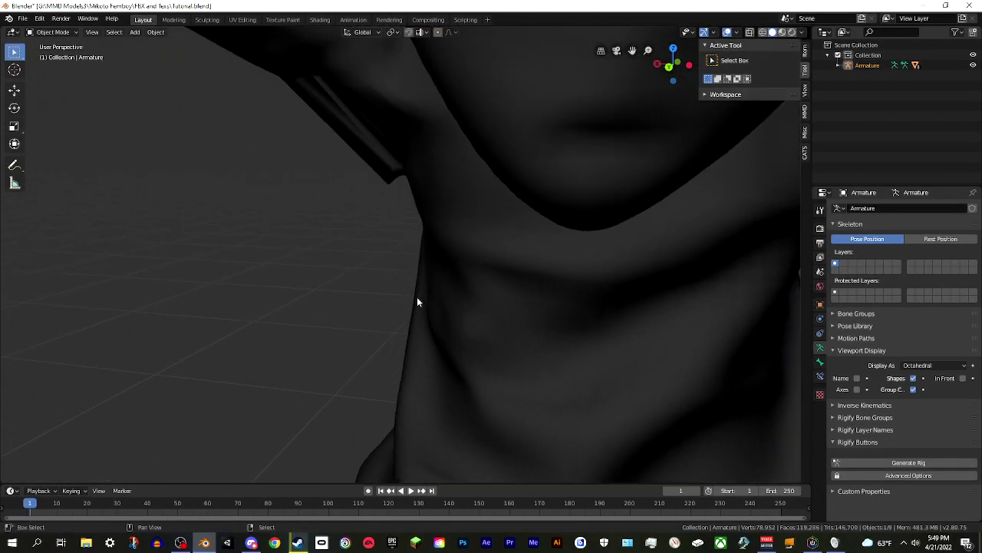
pyautogui.scroll(-3, 386, 176)
pyautogui.moveTo(387, 176); pyautogui.dragTo(447, 204, button='middle')
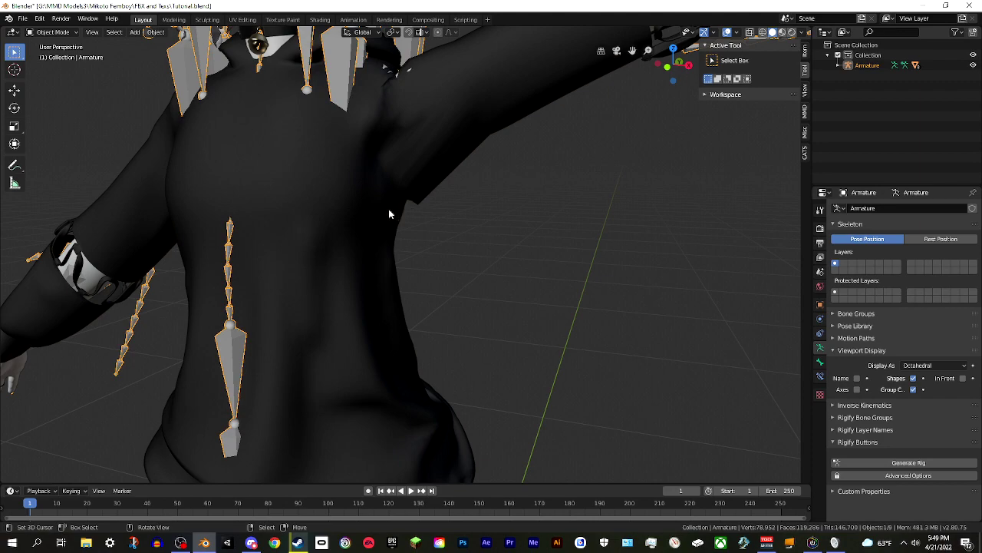
pyautogui.click(367, 247)
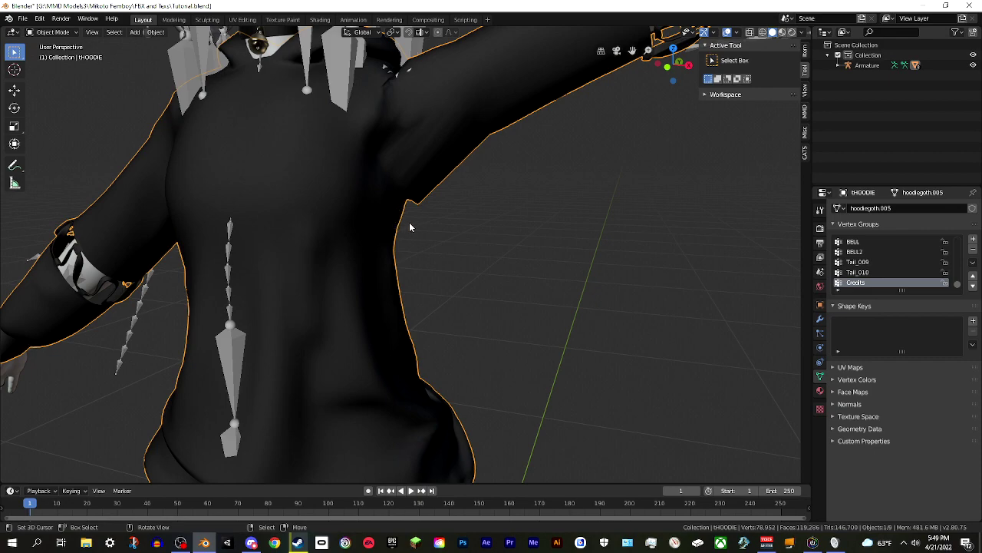
pyautogui.scroll(-4, 390, 202)
pyautogui.scroll(4, 391, 203)
pyautogui.keyDown('shift'); pyautogui.click(343, 85); pyautogui.keyUp('shift')
pyautogui.click(52, 31)
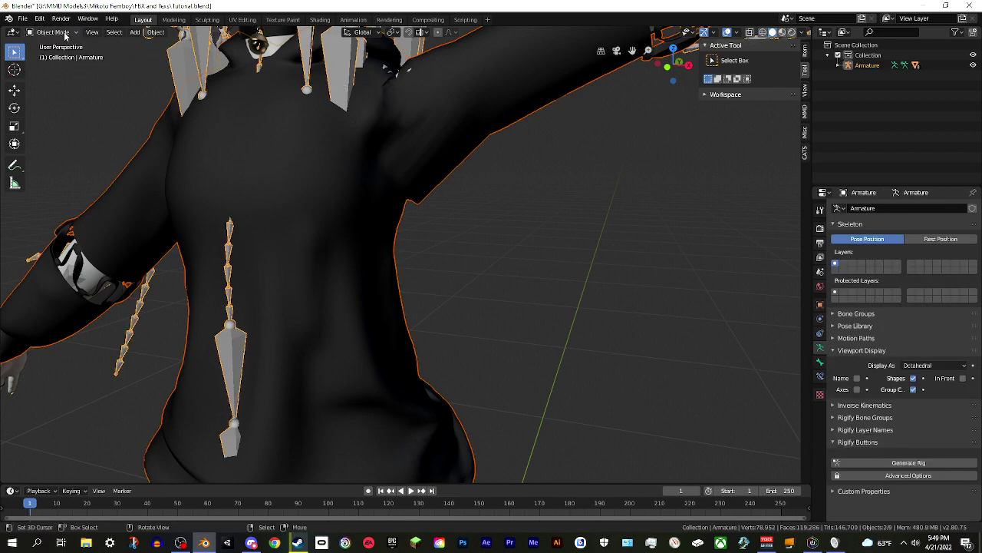
# Select the armature, add the hoodie as the active object, and switch to Weight Paint mode
pyautogui.click(335, 82)
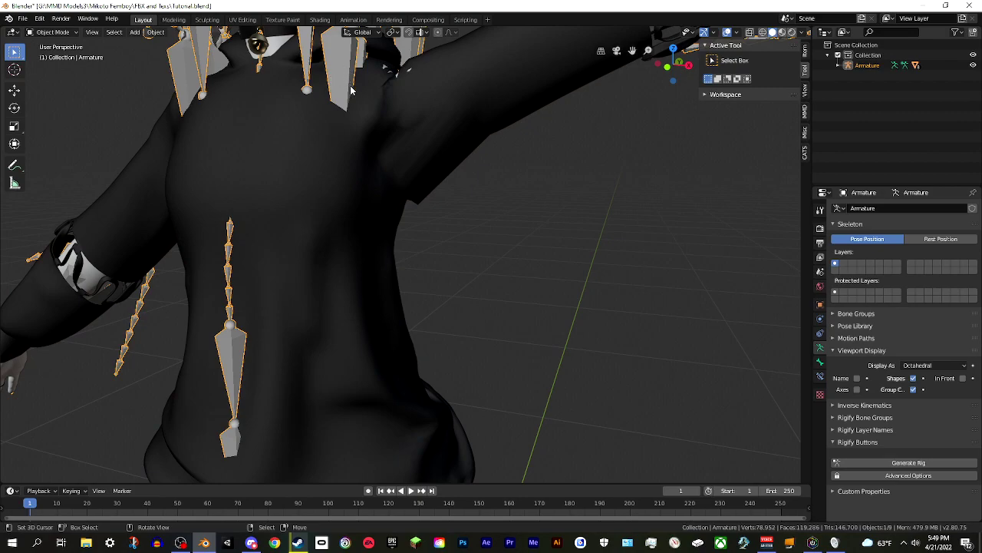
pyautogui.keyDown('shift'); pyautogui.click(404, 189); pyautogui.keyUp('shift')
pyautogui.click(54, 32)
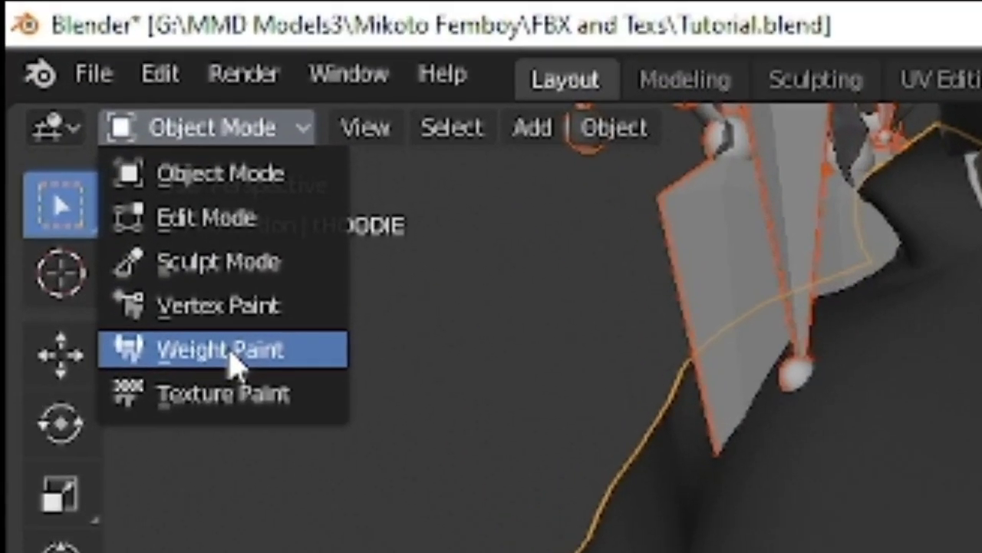
pyautogui.click(54, 89)
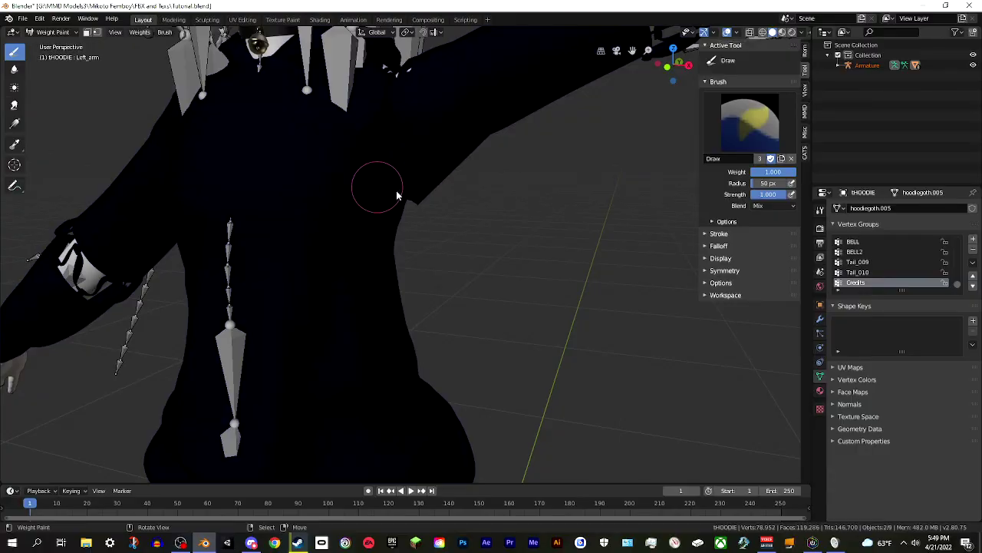
# Pick the left arm bone so its weights show on the hoodie, and examine them around the armpit
pyautogui.scroll(-3, 421, 171)
pyautogui.moveTo(422, 171); pyautogui.dragTo(408, 203, button='middle')
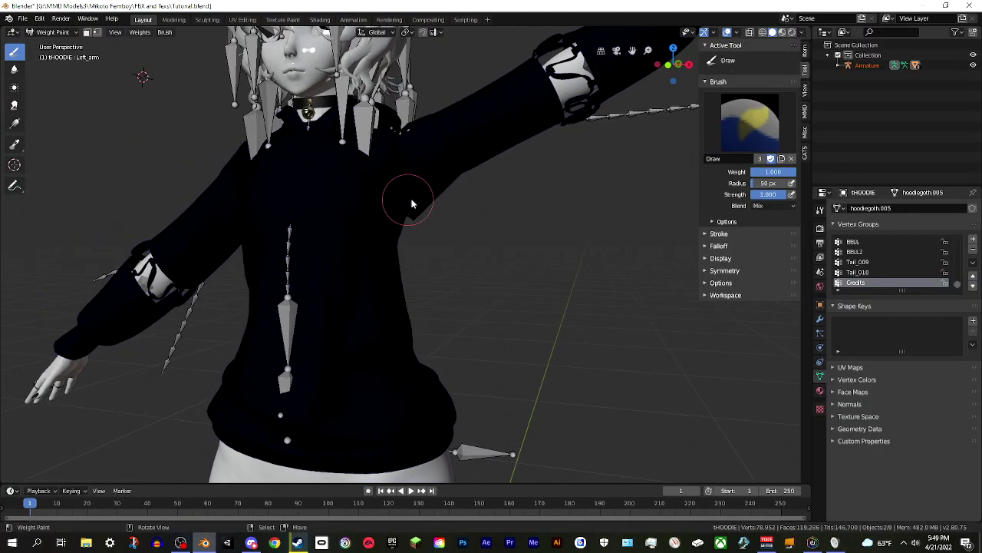
pyautogui.keyDown('ctrl'); pyautogui.click(464, 137); pyautogui.keyUp('ctrl')
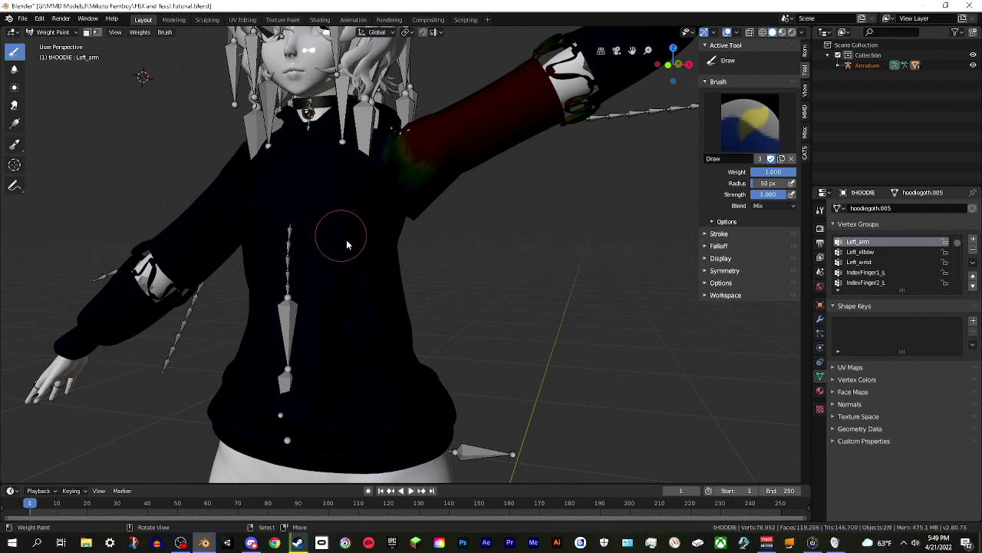
pyautogui.scroll(3, 396, 188)
pyautogui.moveTo(396, 188); pyautogui.dragTo(372, 222, button='middle')
pyautogui.scroll(2, 371, 221)
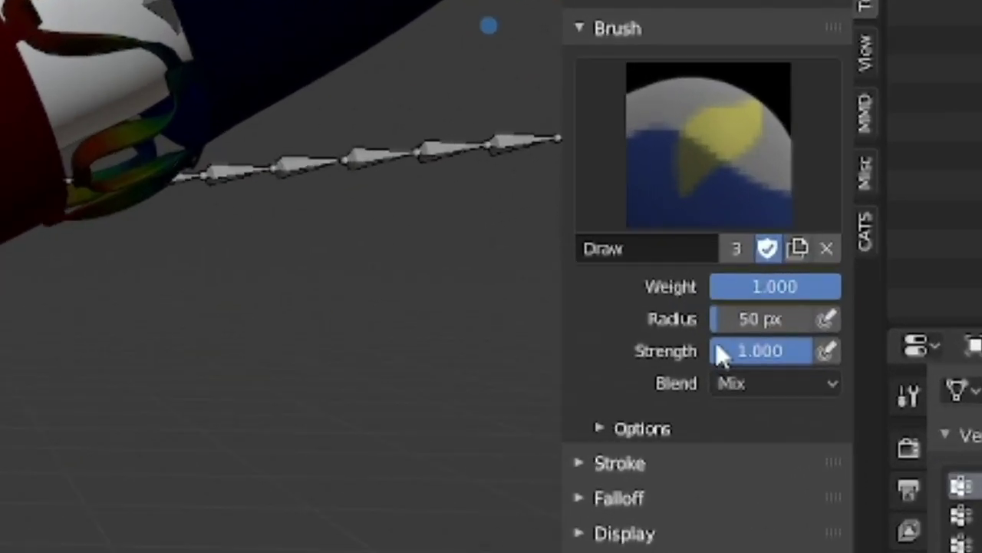
# Paint left arm weight on the hoodie's left armpit with brush Weight 1.000, and inspect the armpit and shoulder
pyautogui.moveTo(772, 286); pyautogui.dragTo(839, 286)
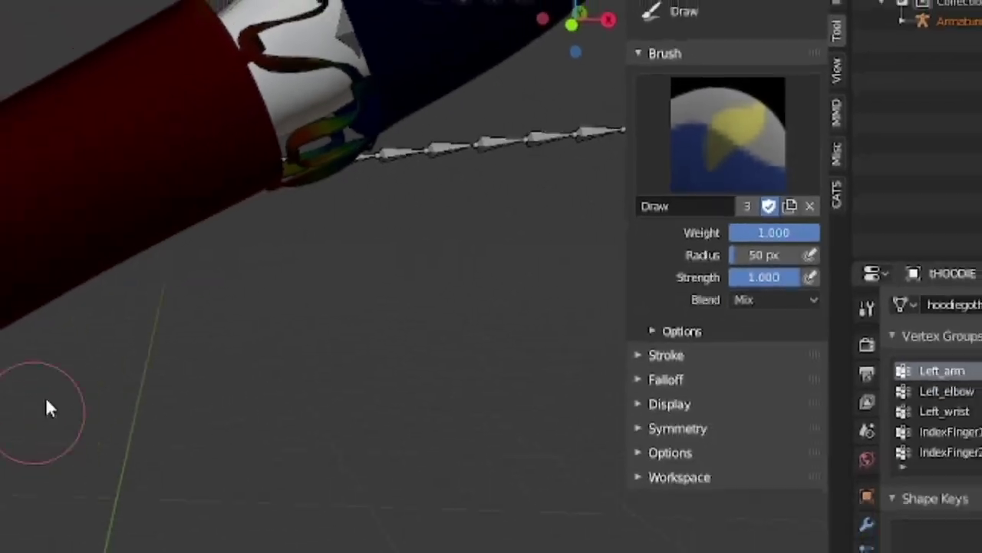
pyautogui.moveTo(392, 264)
pyautogui.mouseDown(button='middle')
pyautogui.moveTo(450, 211)
pyautogui.moveTo(388, 188)
pyautogui.moveTo(529, 230)
pyautogui.moveTo(484, 219)
pyautogui.mouseUp(button='middle')
pyautogui.moveTo(459, 206); pyautogui.dragTo(457, 201)
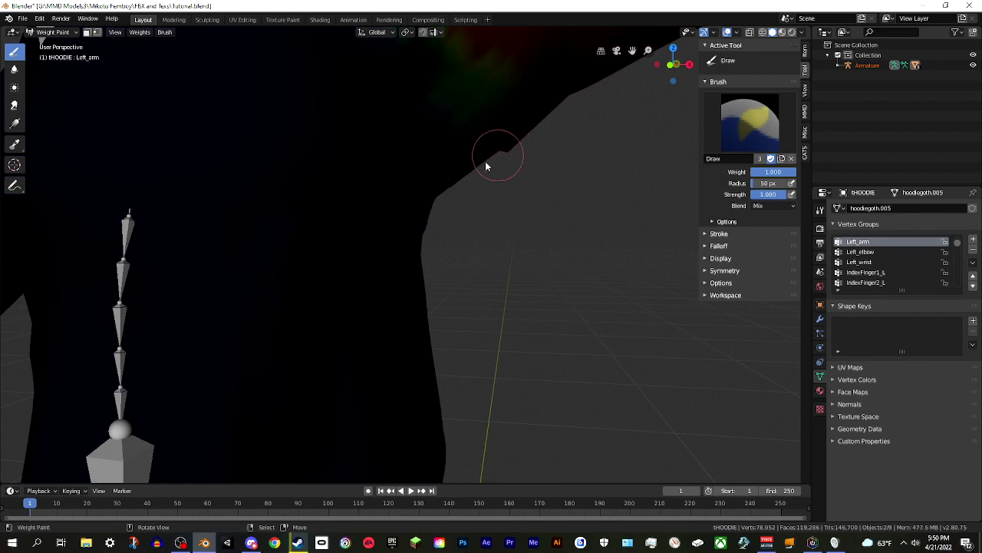
pyautogui.moveTo(461, 182); pyautogui.dragTo(323, 257, button='middle')
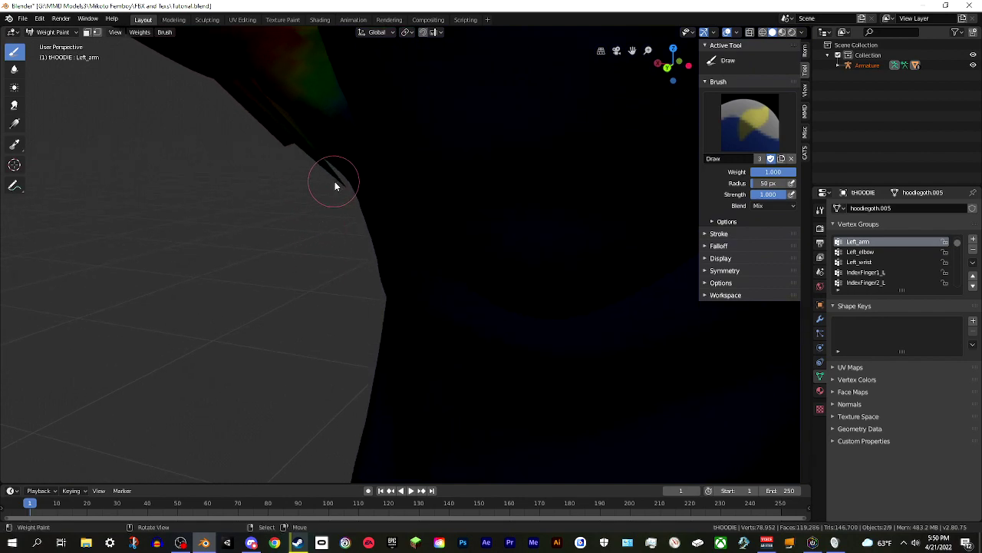
pyautogui.moveTo(344, 190); pyautogui.dragTo(492, 208, button='middle')
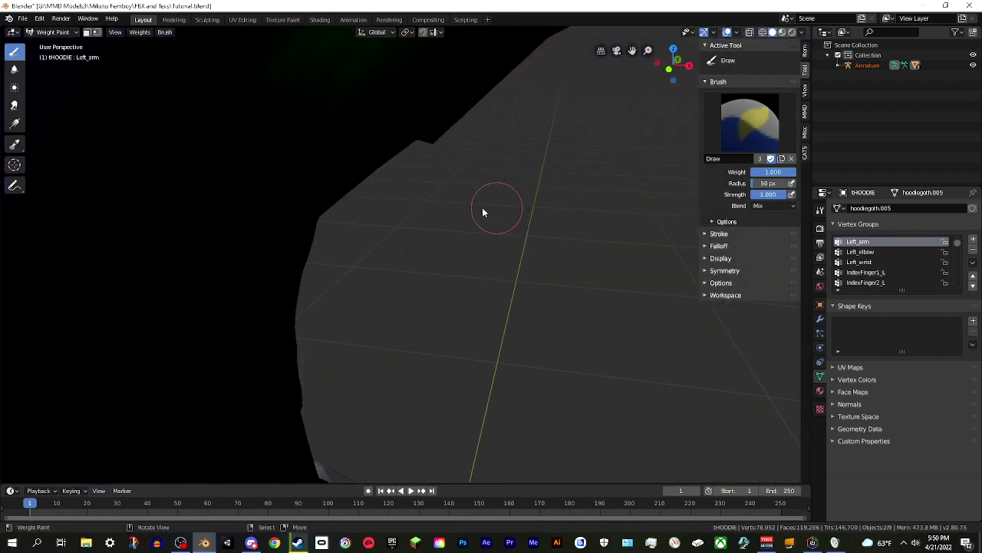
pyautogui.scroll(-6, 492, 208)
pyautogui.moveTo(425, 171); pyautogui.dragTo(384, 193, button='middle')
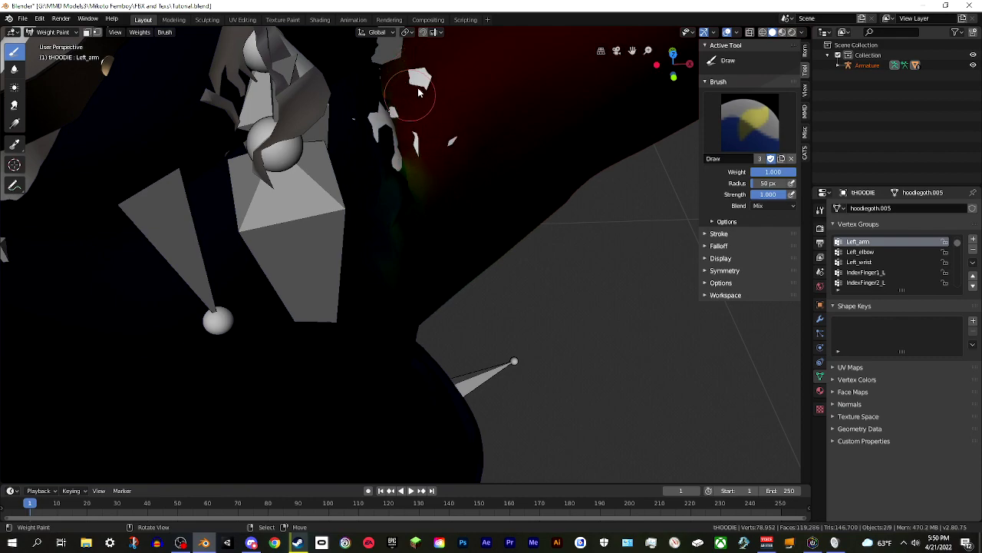
pyautogui.moveTo(400, 97); pyautogui.dragTo(393, 90, button='middle')
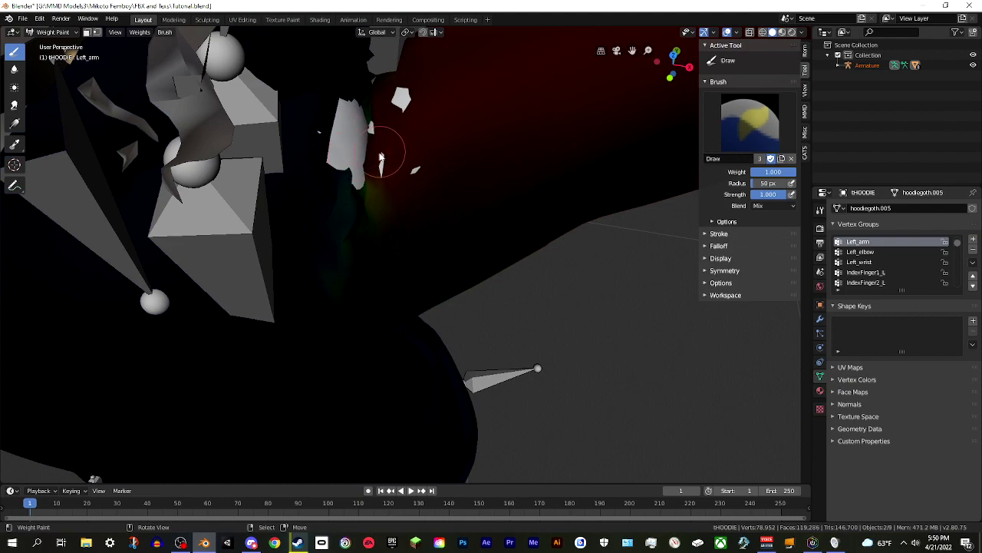
pyautogui.moveTo(384, 171)
pyautogui.mouseDown(button='middle')
pyautogui.moveTo(394, 153)
pyautogui.moveTo(397, 181)
pyautogui.moveTo(396, 164)
pyautogui.mouseUp(button='middle')
# Test-rotate the left arm bone in Weight Paint mode without keeping the rotation, and check the hoodie from the front
pyautogui.scroll(-6, 400, 166)
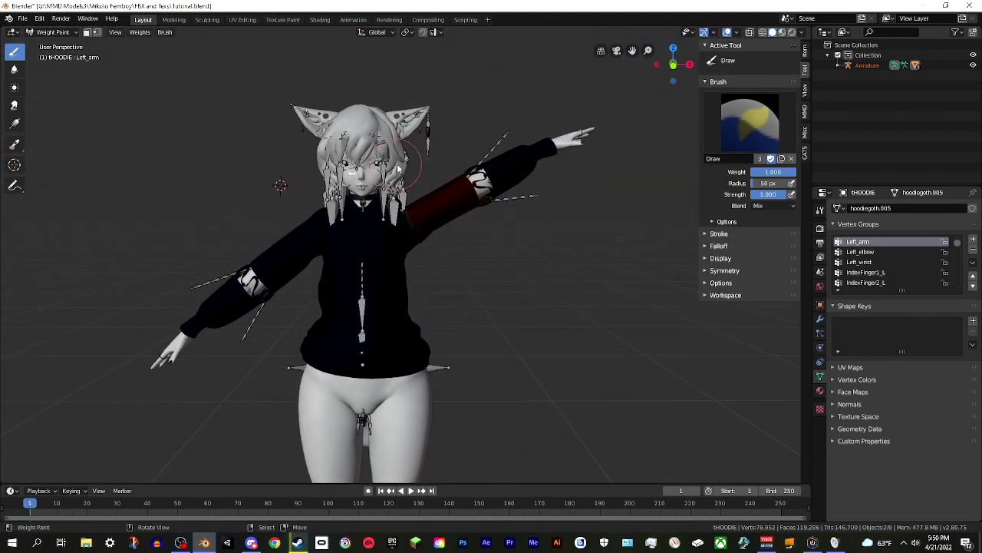
pyautogui.press('r')
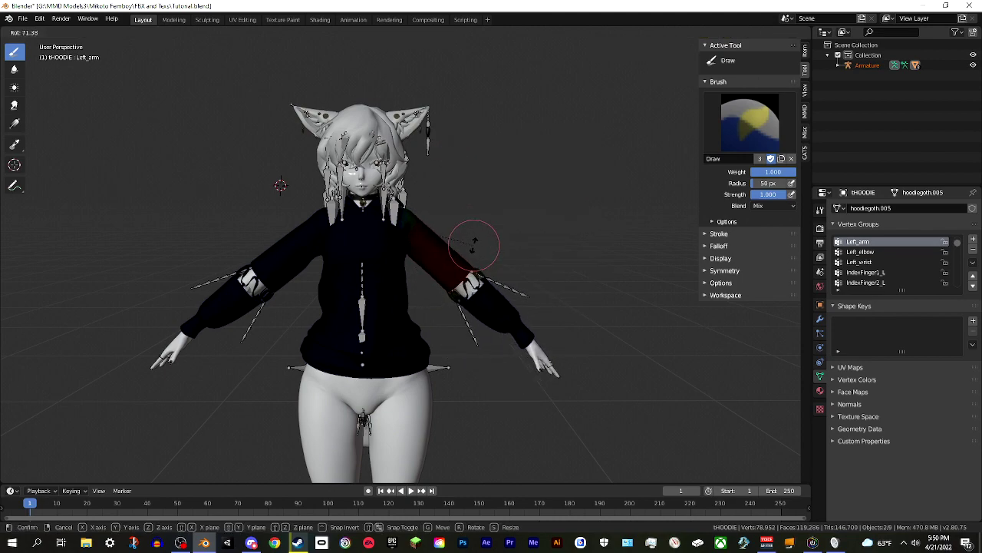
pyautogui.click(465, 227)
pyautogui.moveTo(366, 229)
pyautogui.mouseDown(button='middle')
pyautogui.moveTo(391, 275)
pyautogui.moveTo(420, 198)
pyautogui.moveTo(430, 198)
pyautogui.moveTo(426, 182)
pyautogui.moveTo(431, 211)
pyautogui.mouseUp(button='middle')
pyautogui.scroll(2, 434, 201)
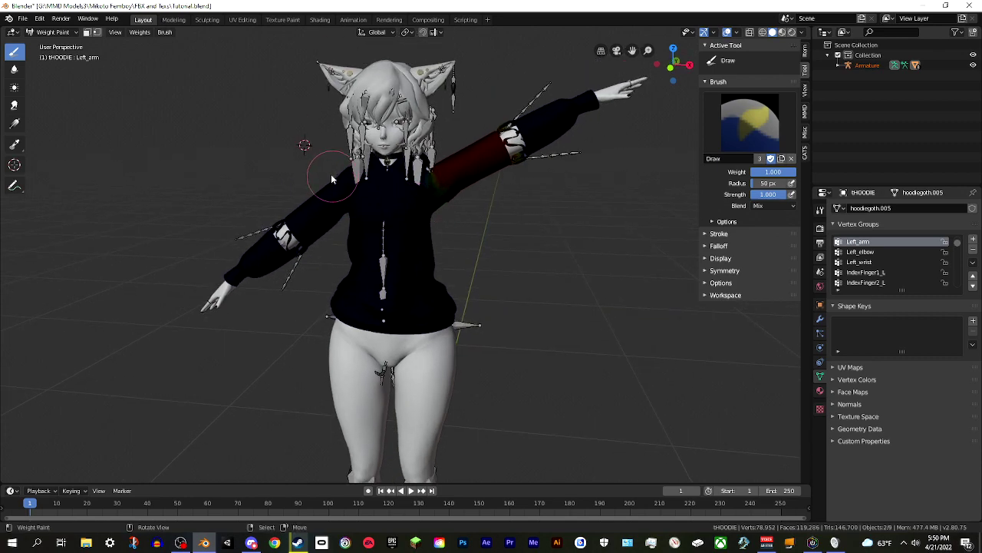